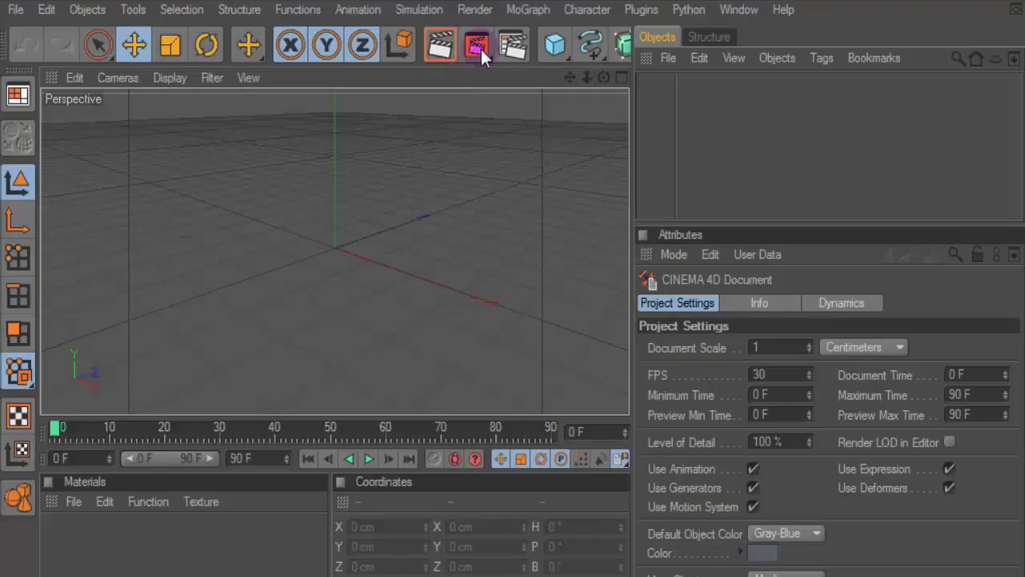
- Apply the Film/Video HDV/HDTV 720 29.97 output preset (1280 x 720, 29.97 fps) in Render Settings
left_click(477, 46)
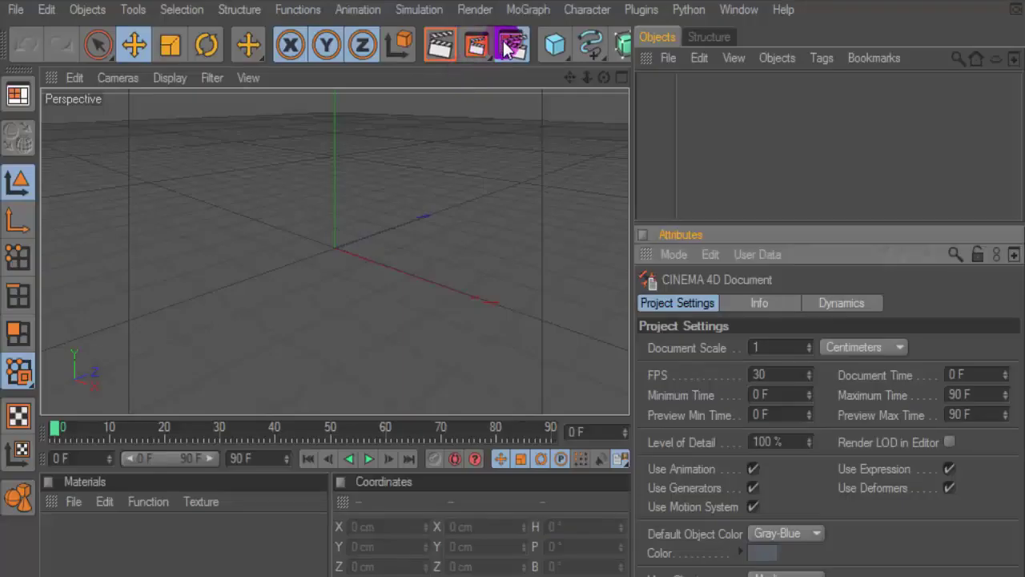
left_click(195, 38)
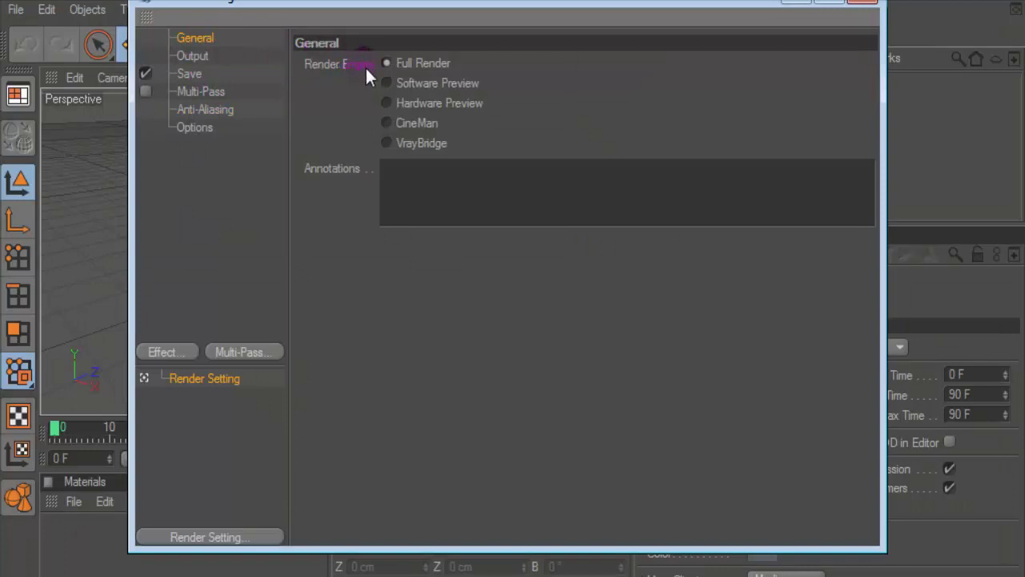
left_click(196, 56)
left_click(314, 65)
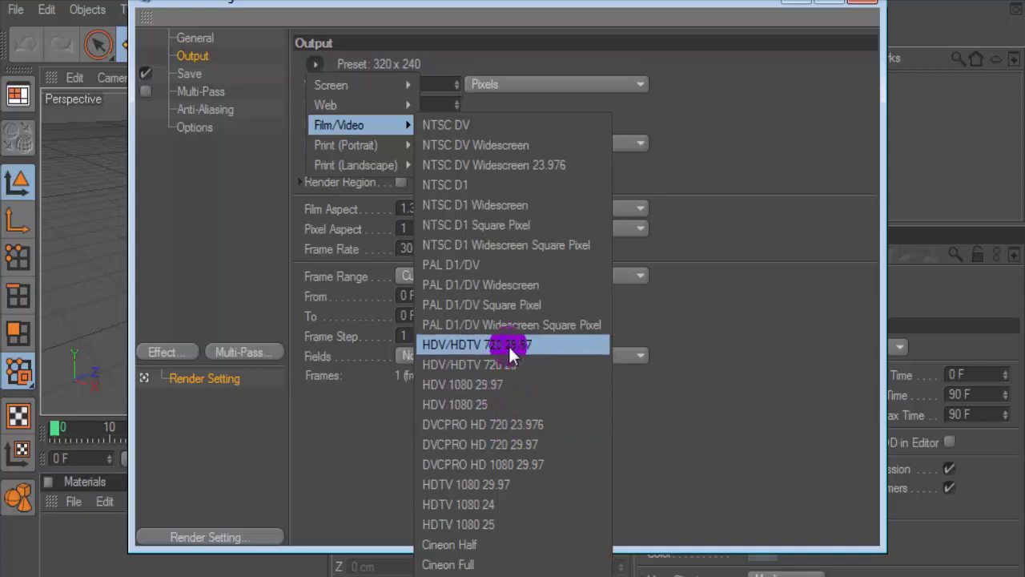
left_click(544, 345)
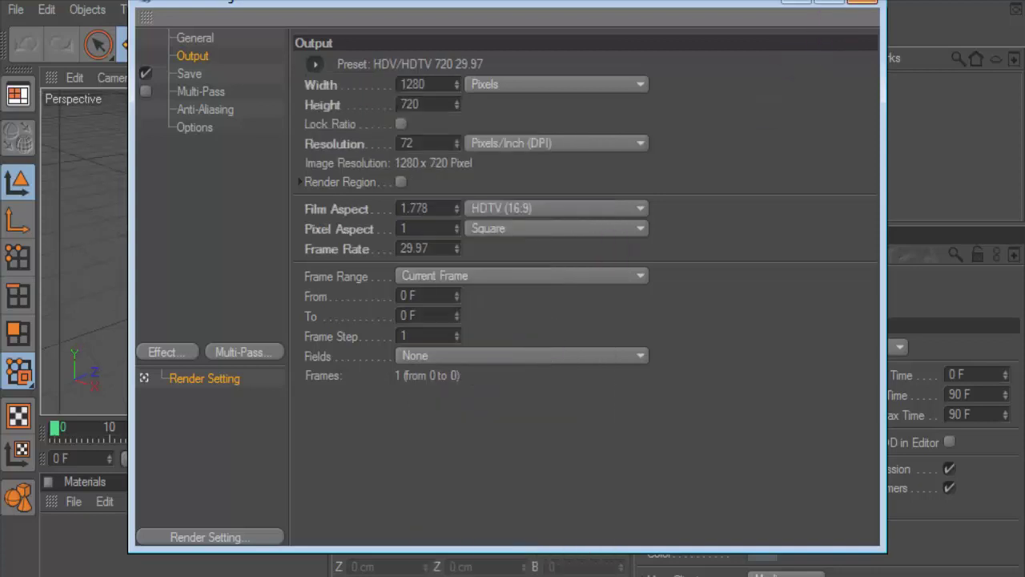
left_click(862, 1)
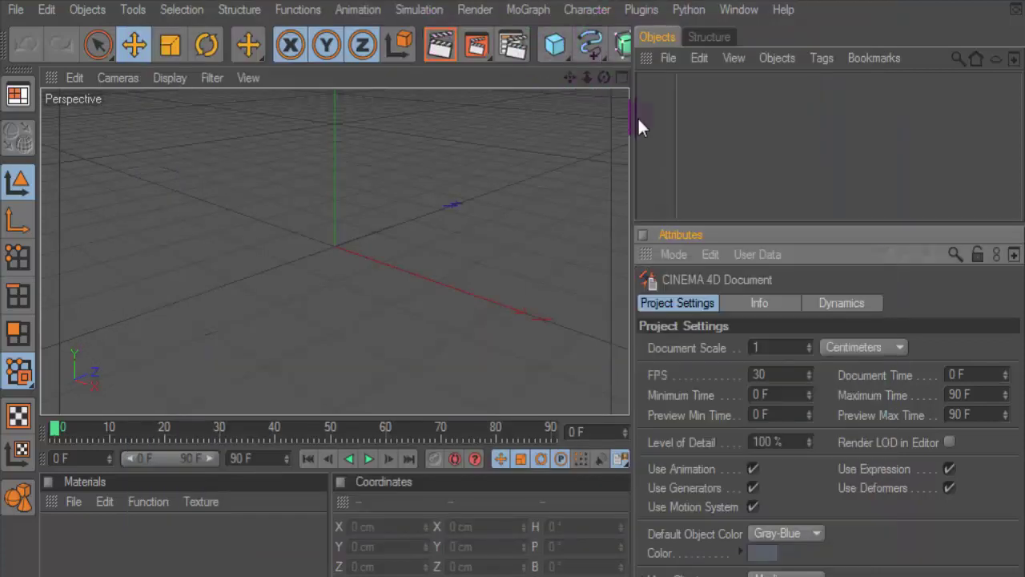
- Add a MoText object reading '10' with a depth of 100 cm
left_click_drag(640, 119, 703, 118)
left_click(528, 9)
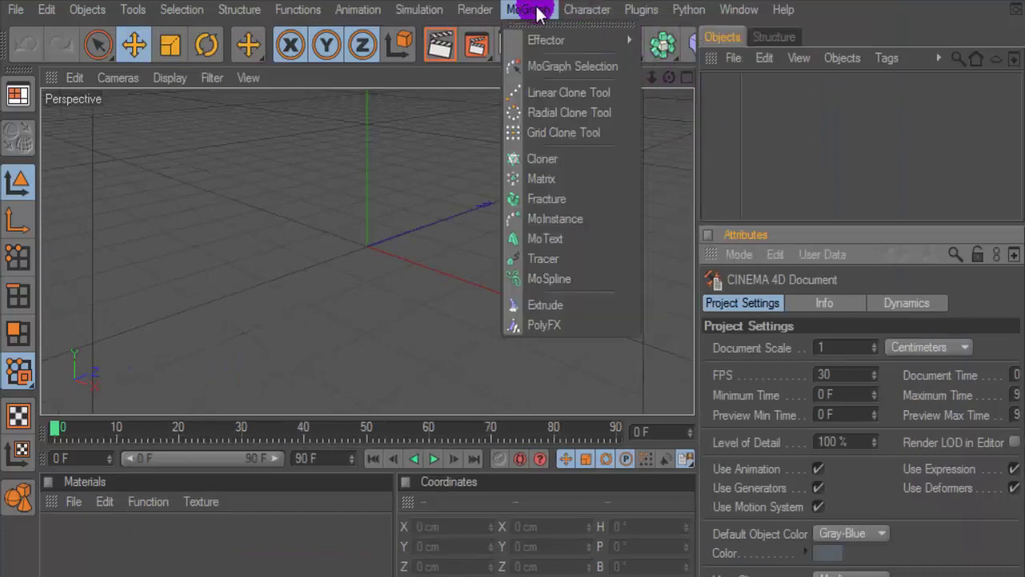
left_click(531, 237)
left_click_drag(757, 233, 757, 131)
left_click(809, 347)
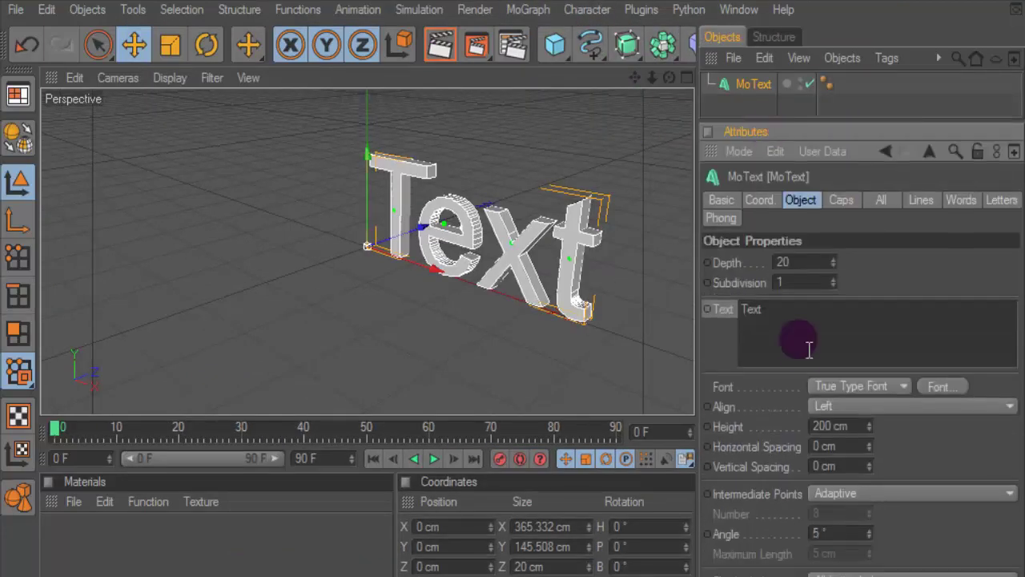
type("10")
left_click(728, 260)
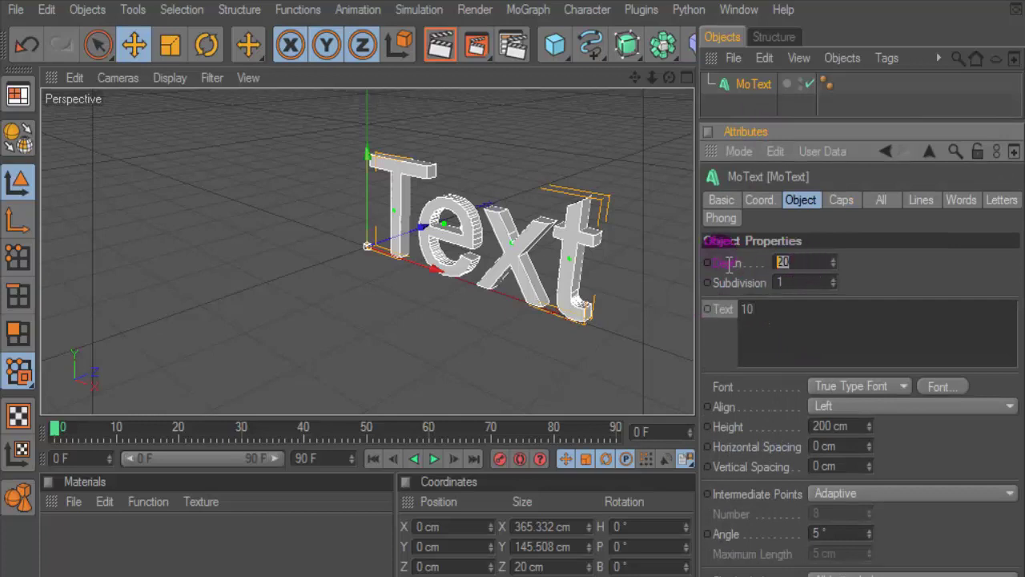
type("100")
left_click(837, 200)
- Give the MoText Fillet Caps on start and end, with 5 start steps
left_click(801, 262)
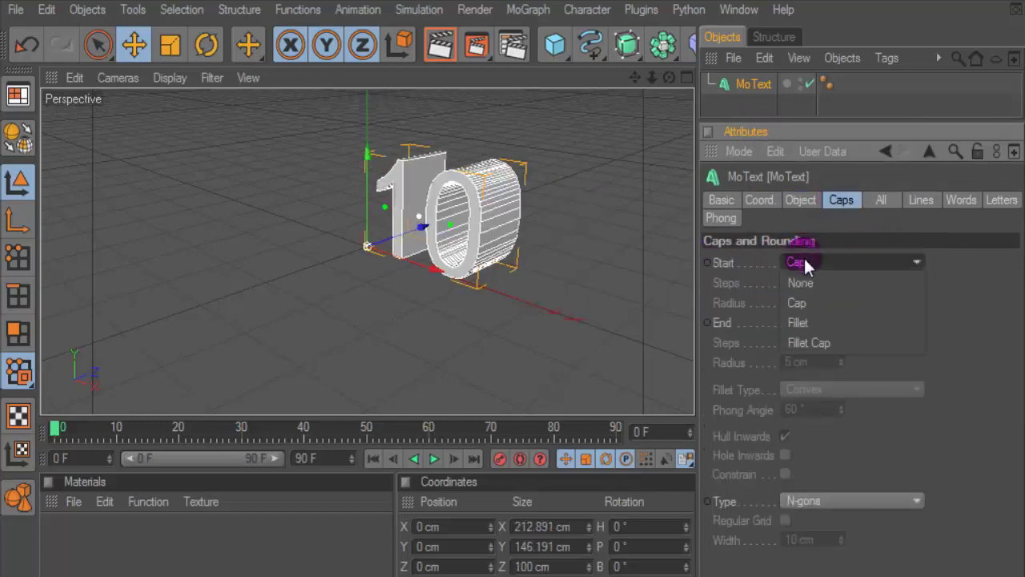
left_click(817, 343)
double_click(789, 281)
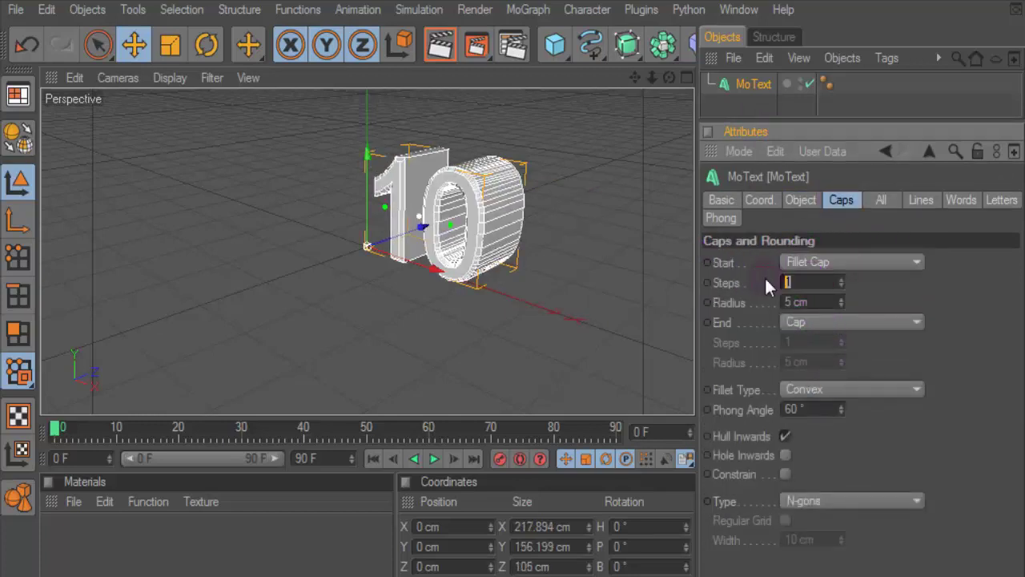
left_click(812, 322)
left_click(815, 403)
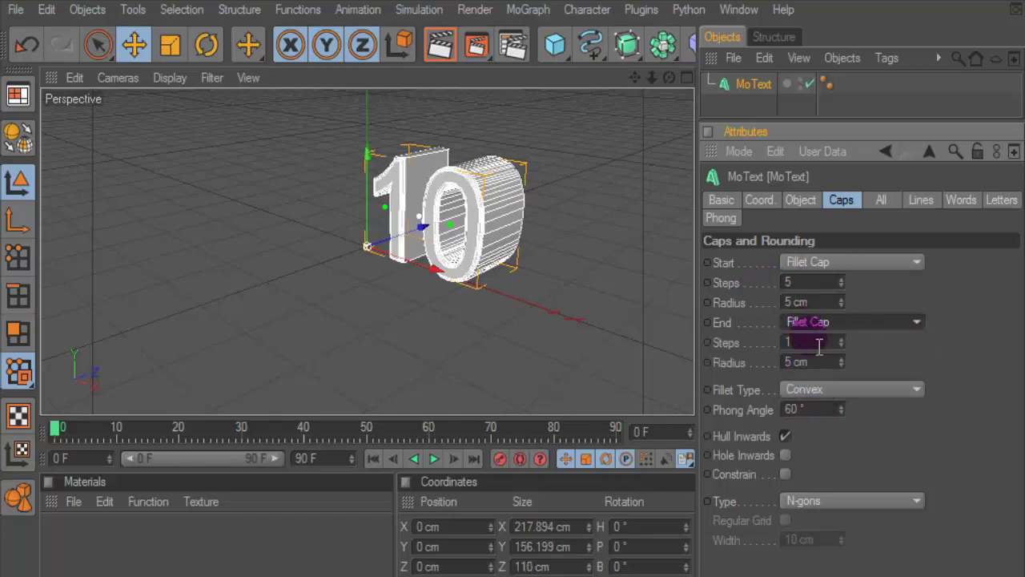
type("5")
left_click(805, 200)
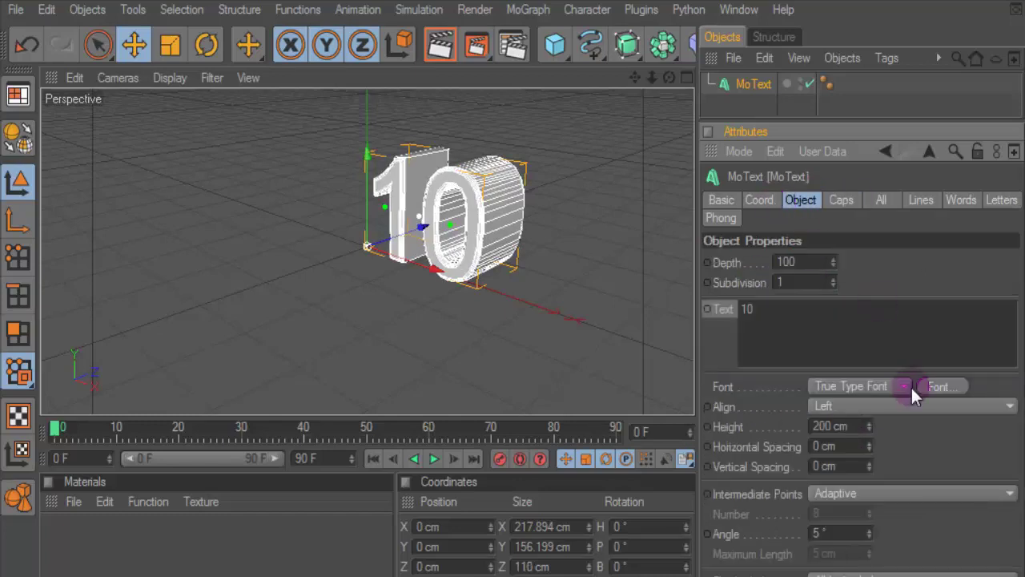
- Center-align the 10 with Align set to Middle and switch its font to Superstar
left_click(866, 406)
left_click(899, 448)
left_click(939, 387)
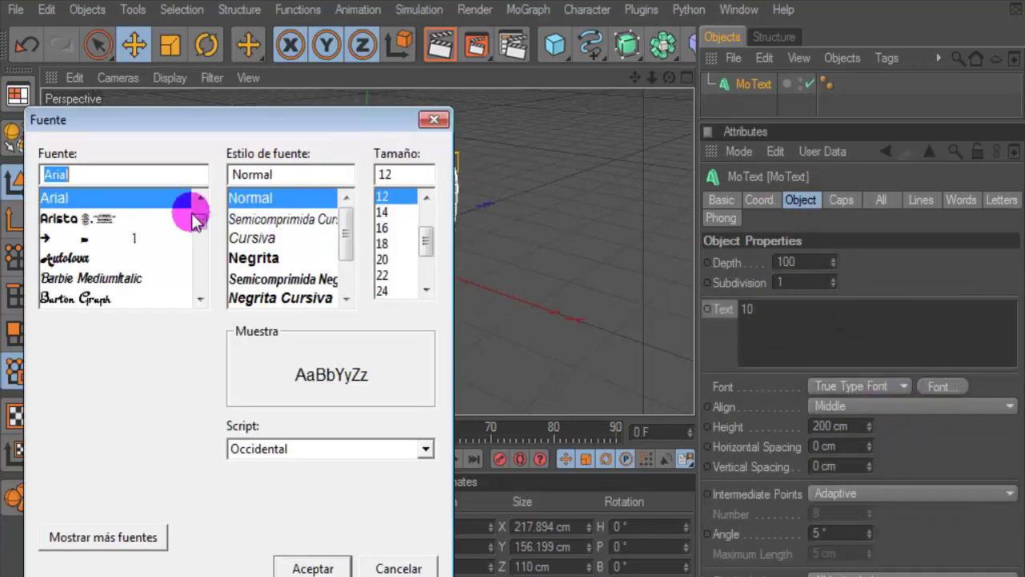
left_click(136, 205)
type("S")
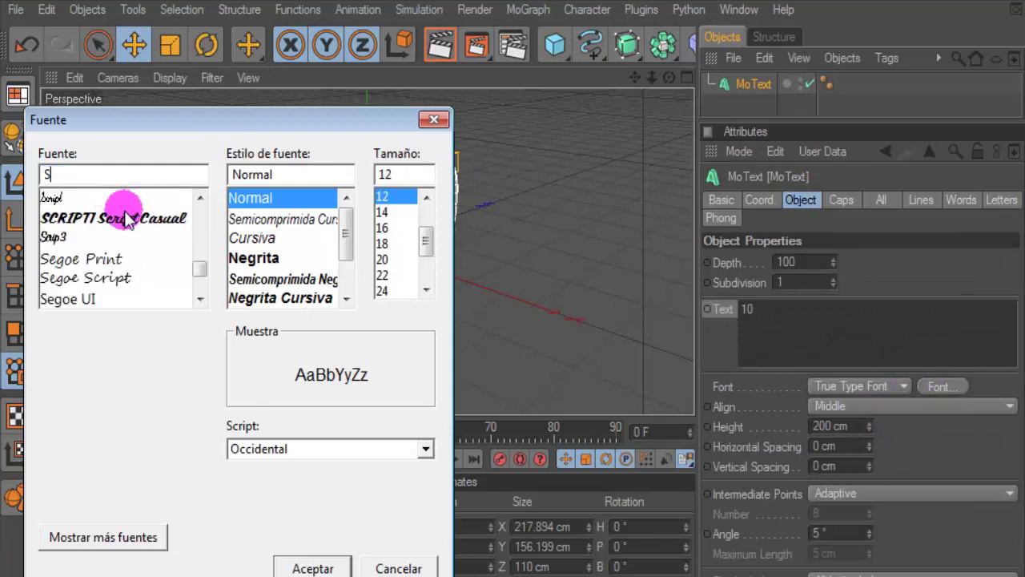
type("U")
left_click(131, 197)
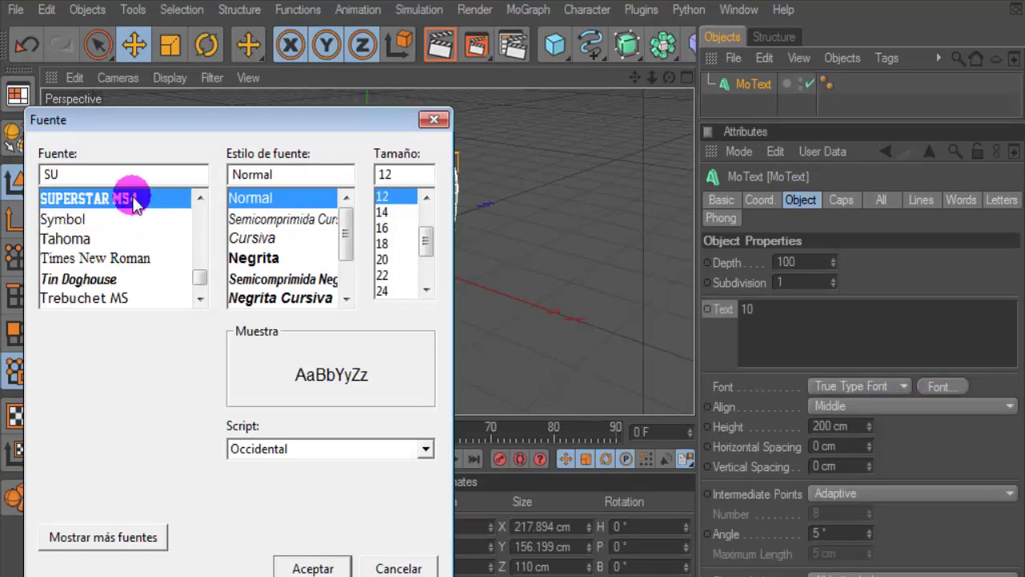
left_click(302, 568)
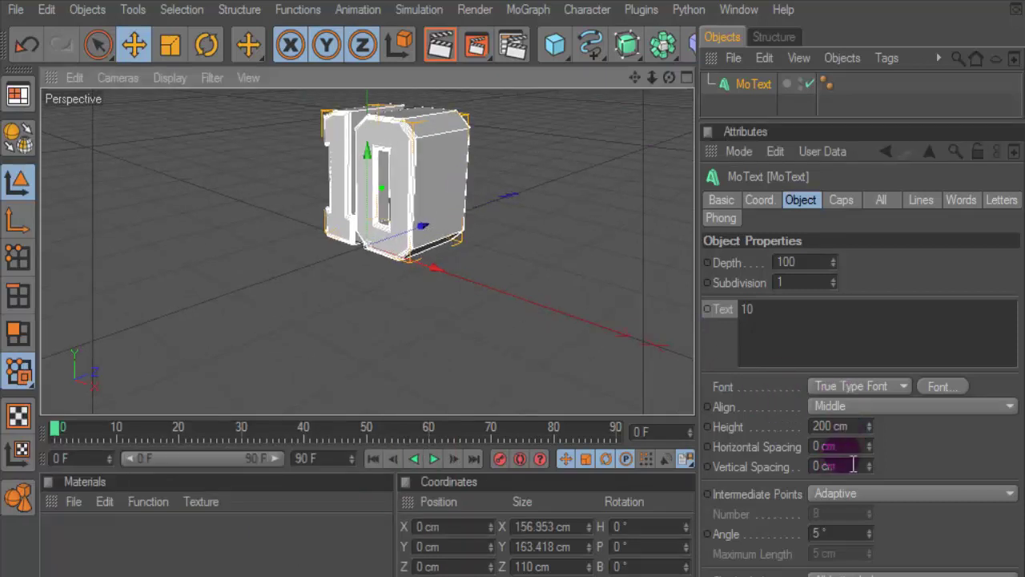
- Set the horizontal spacing between the digits to 5 cm
left_click(825, 446)
type("5")
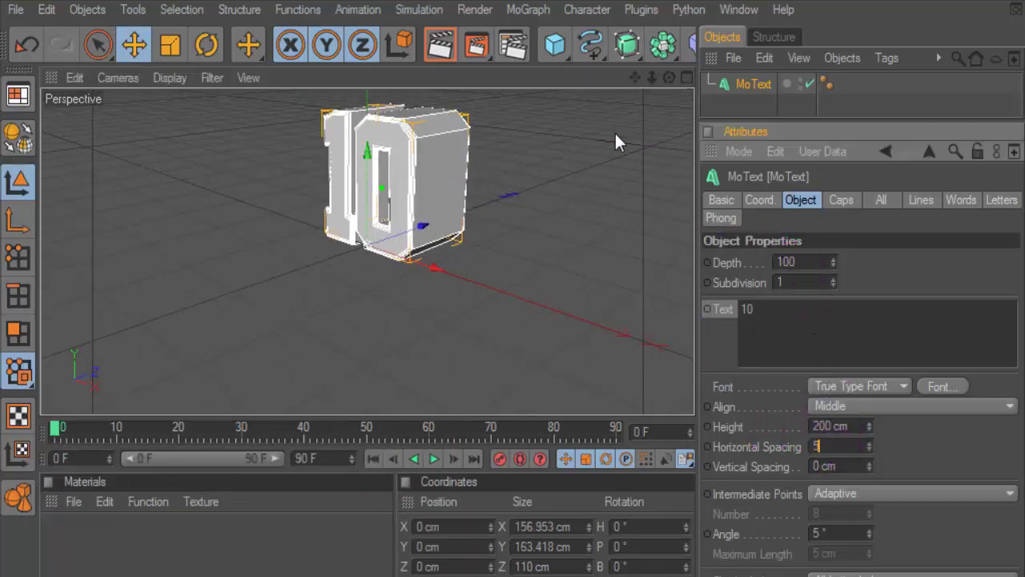
key("Return")
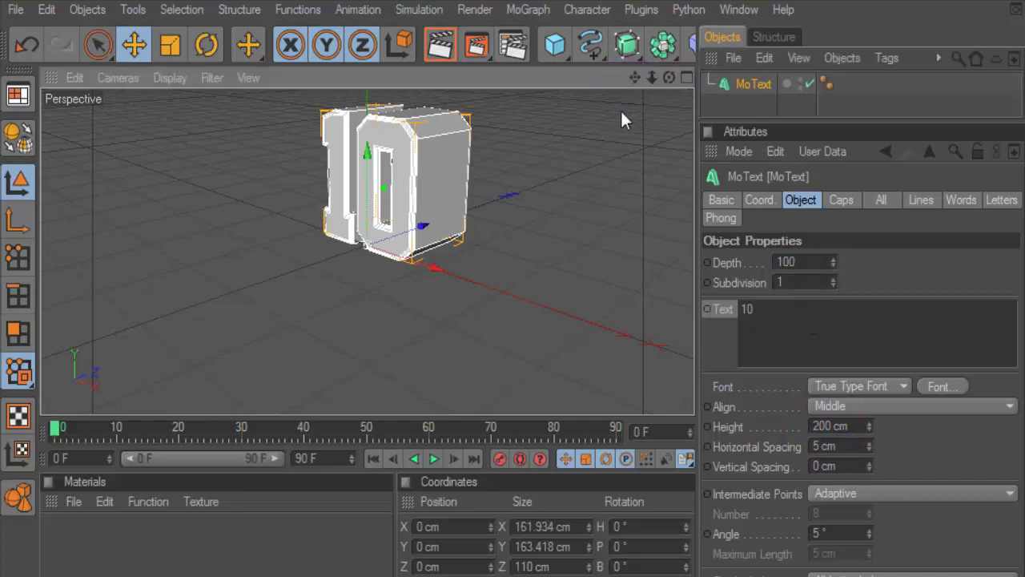
left_click_drag(669, 76, 653, 78)
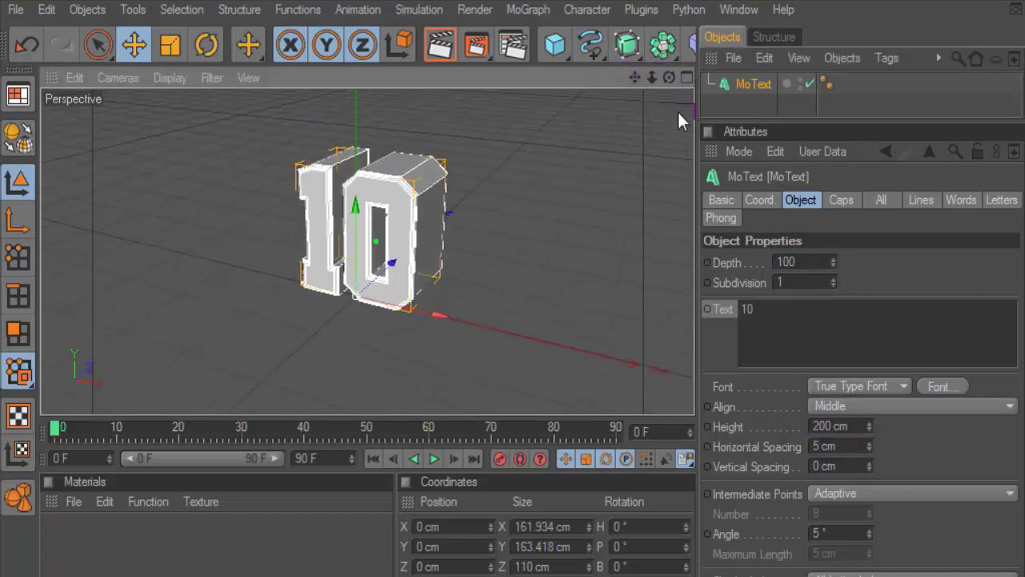
left_click_drag(707, 112, 743, 112)
- Add a Floor and raise the MoText 10 slightly above it on Y
left_click(724, 49)
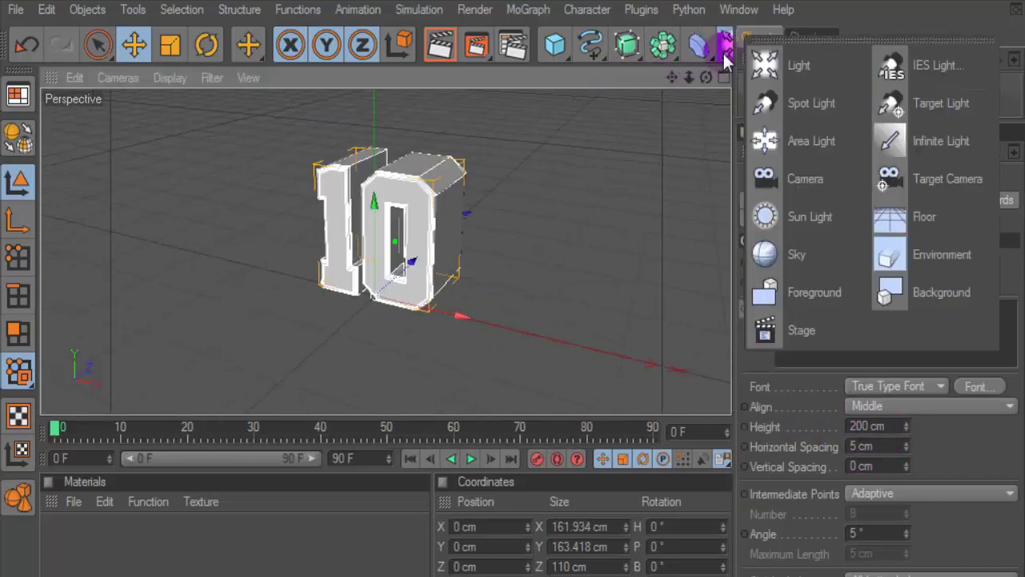
left_click(895, 223)
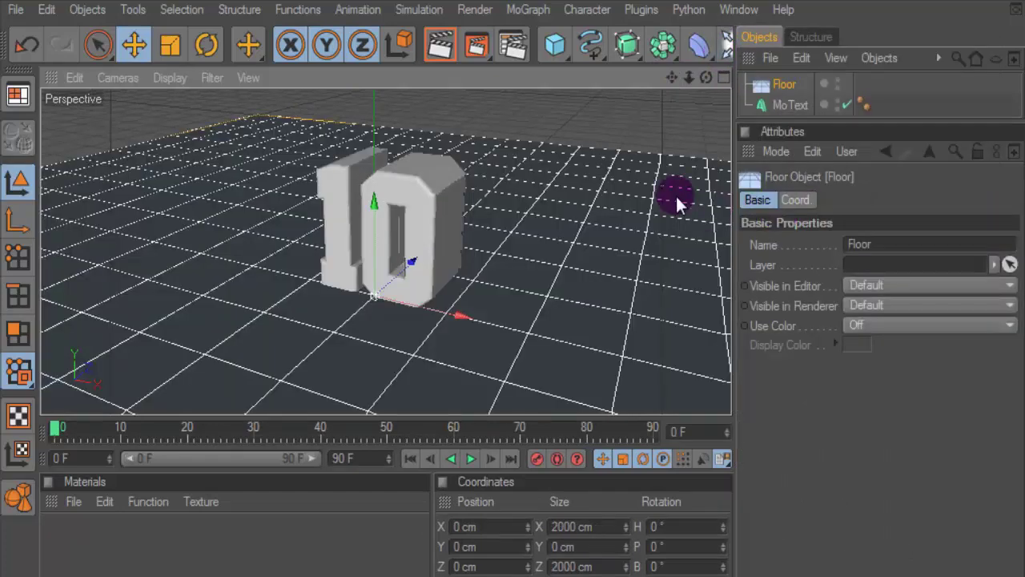
left_click(721, 78)
left_click(377, 253)
scroll(470, 209, "up", 3)
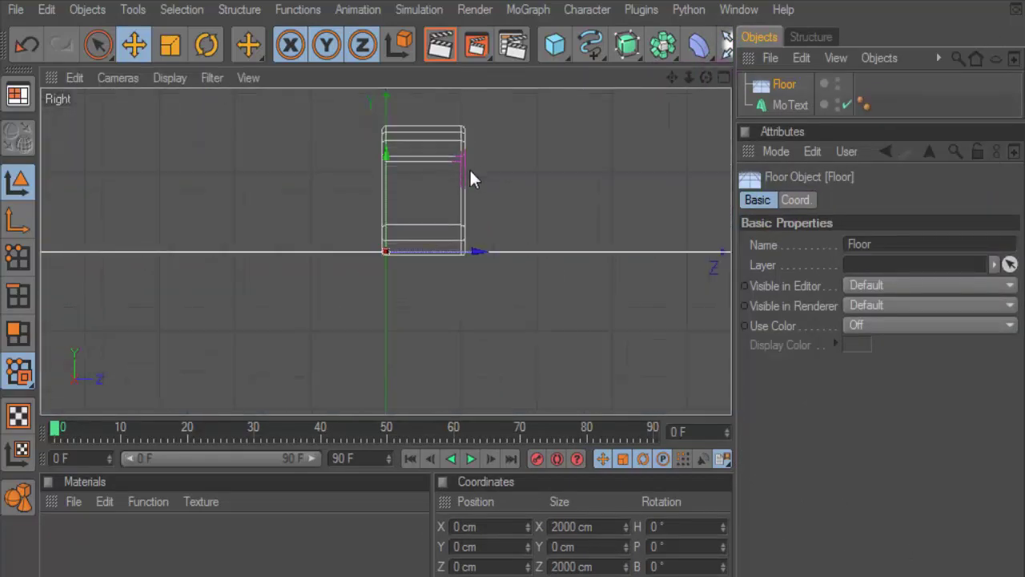
scroll(469, 156, "up", 2)
left_click_drag(672, 78, 725, 81)
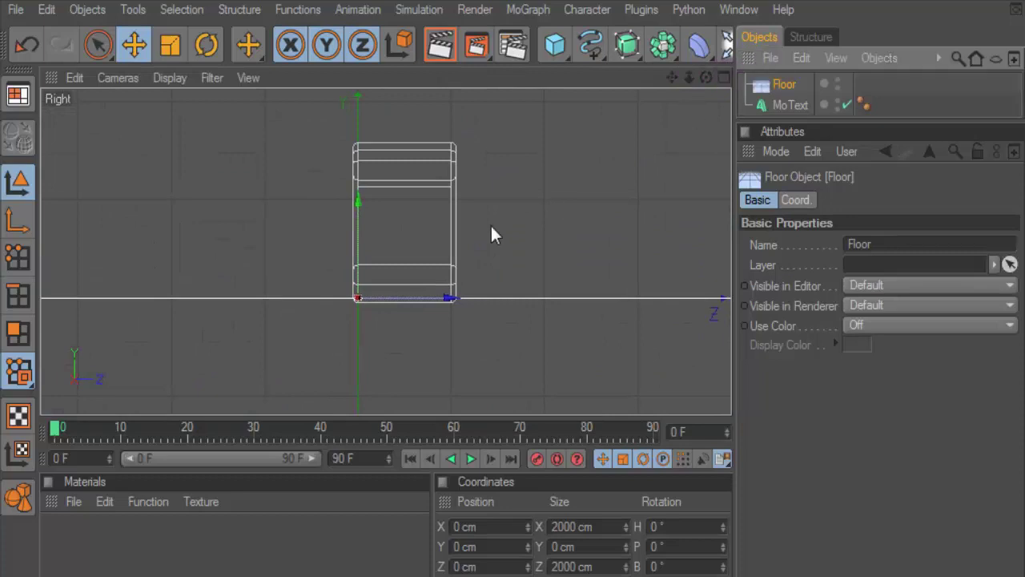
scroll(379, 227, "up", 2)
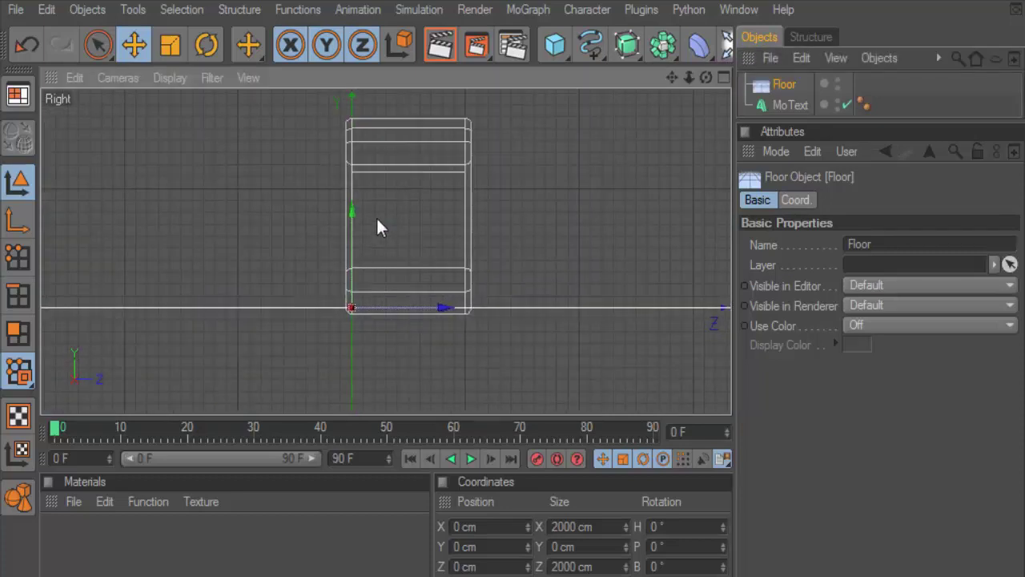
left_click(799, 105)
left_click_drag(357, 235, 357, 227)
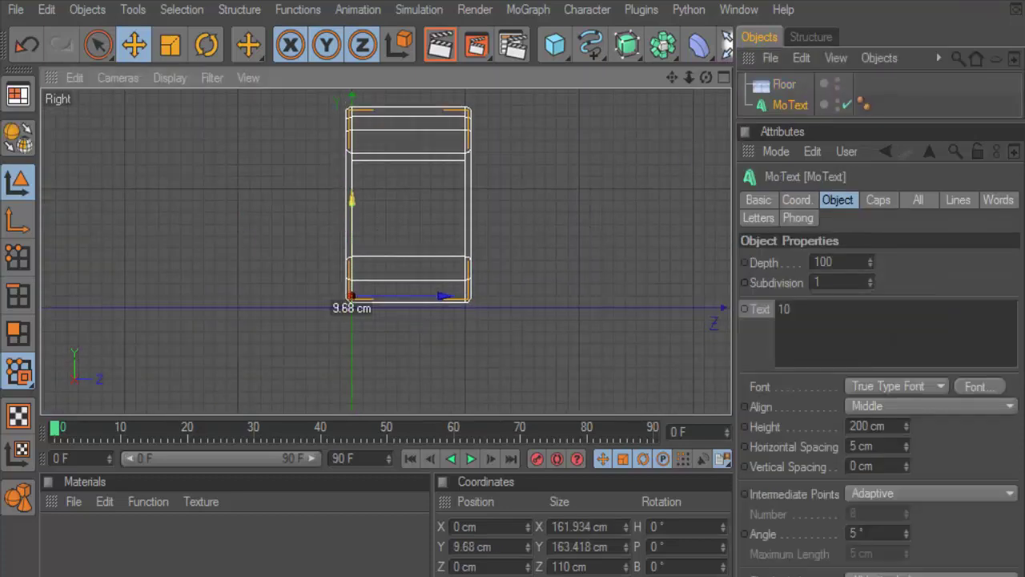
- Add a Compositing tag to the Floor with Compositing Background enabled
right_click(782, 85)
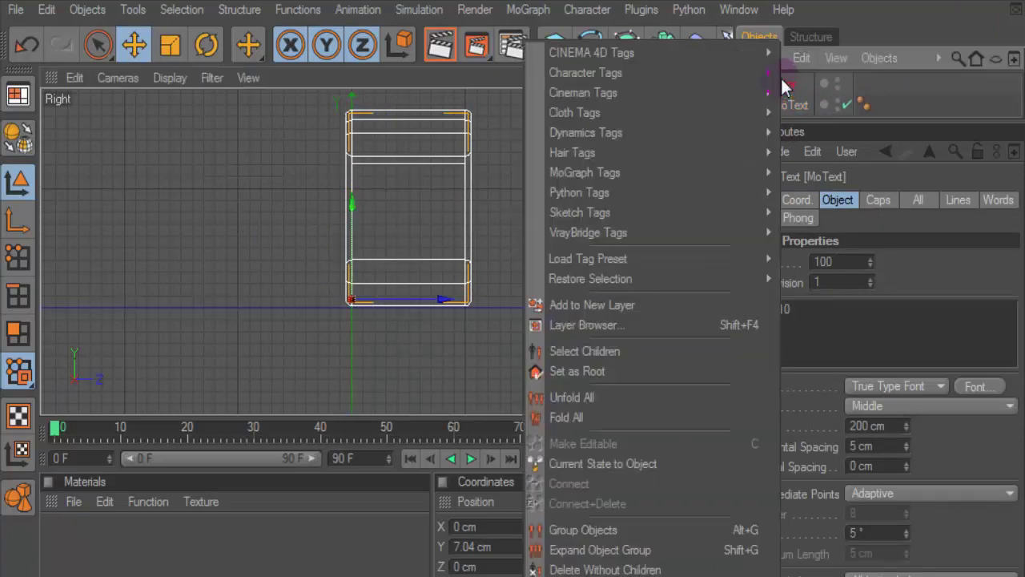
left_click(818, 154)
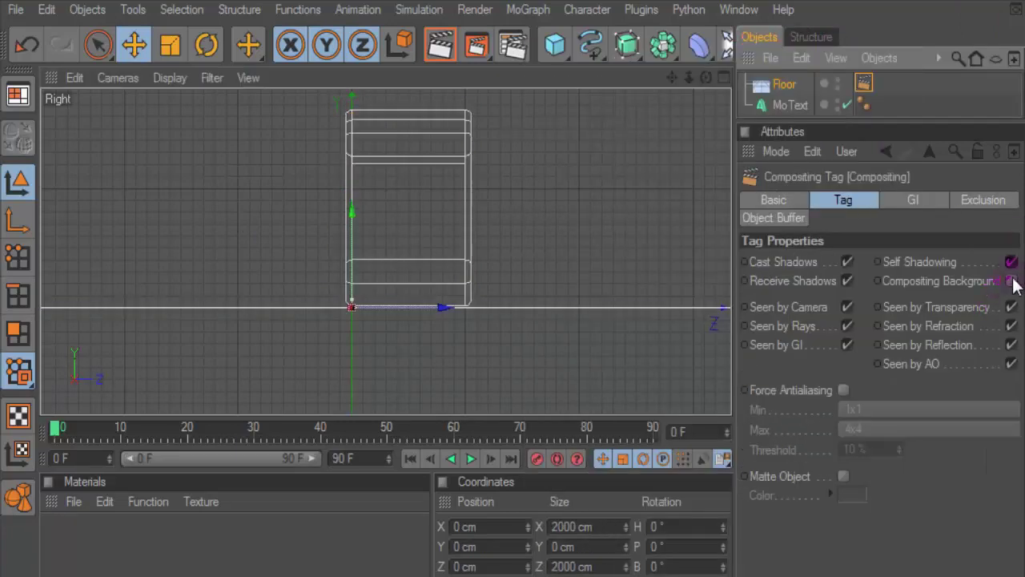
left_click(1010, 281)
left_click(722, 78)
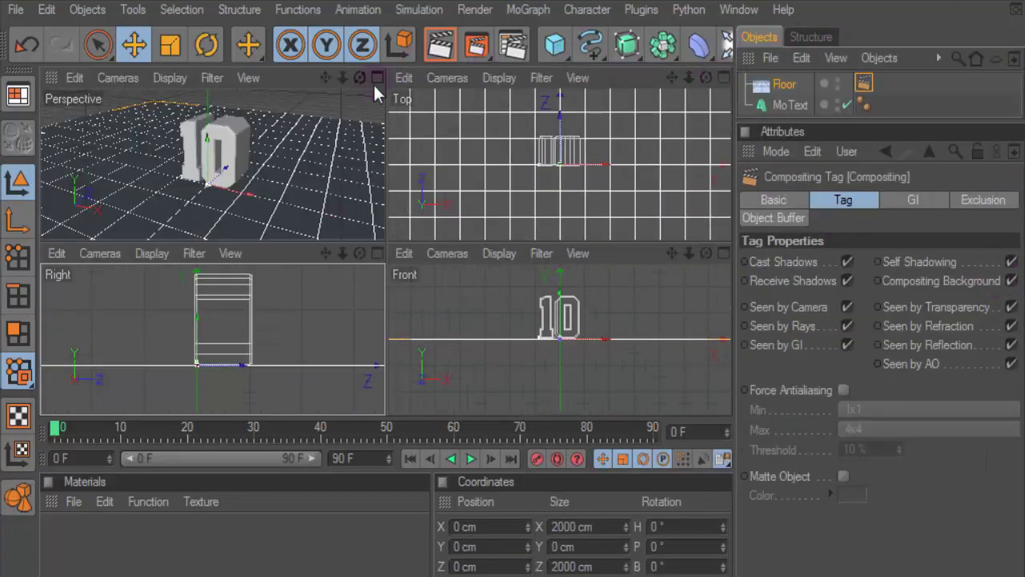
left_click(374, 83)
left_click(730, 43)
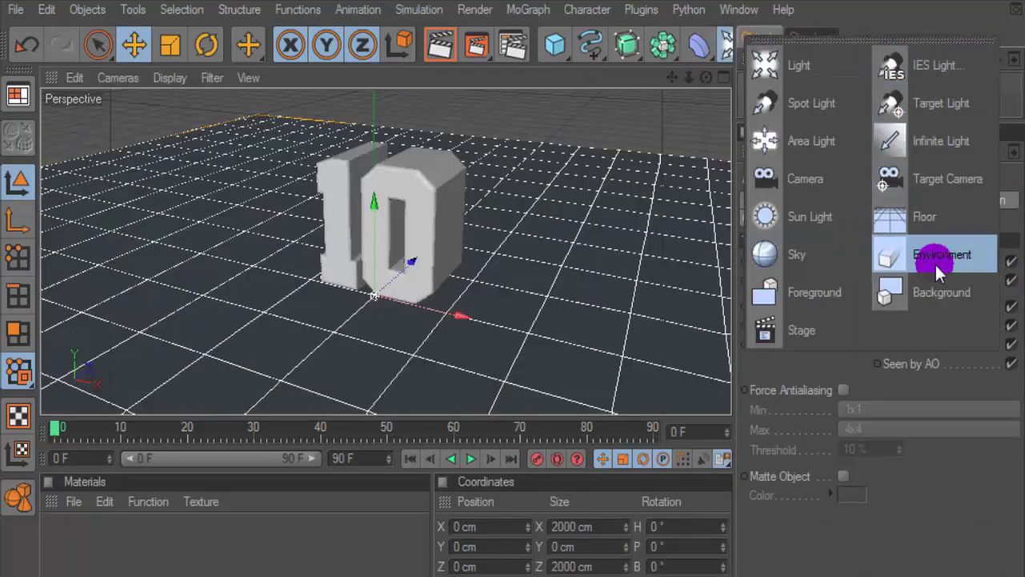
- Add a Background object and create a new material coloured white
left_click(921, 289)
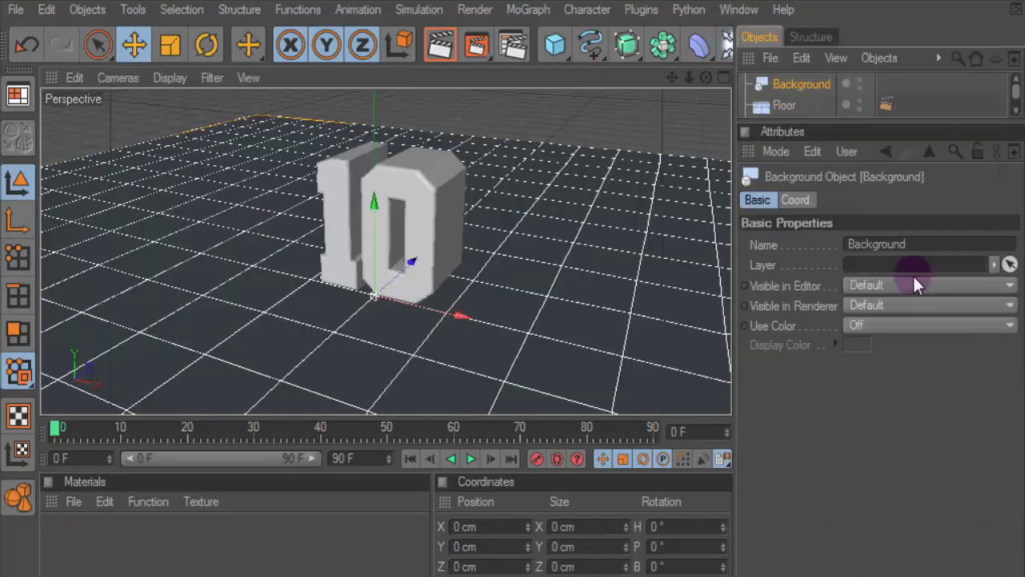
left_click(86, 506)
left_click(133, 233)
double_click(85, 524)
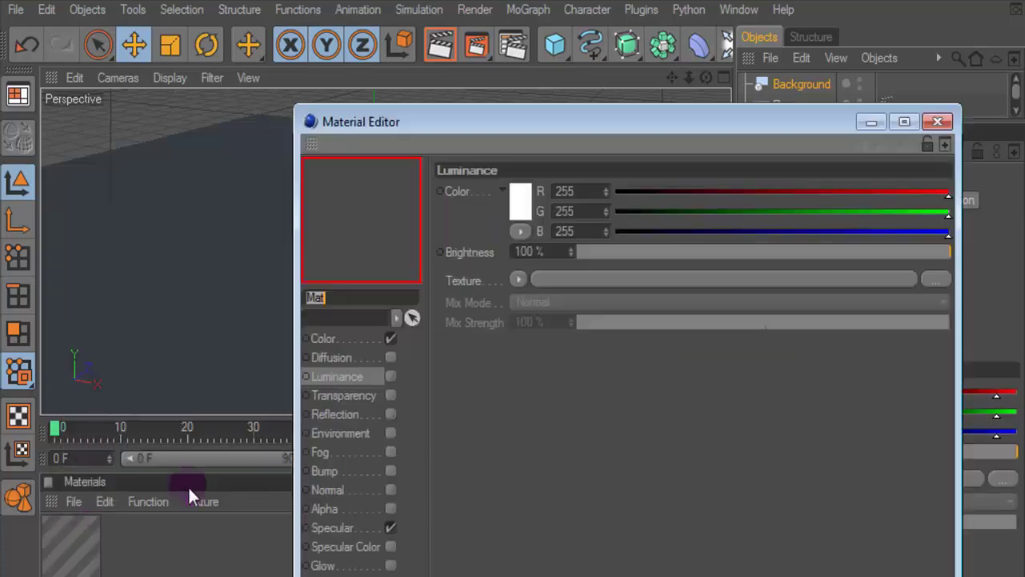
left_click(363, 338)
left_click(522, 196)
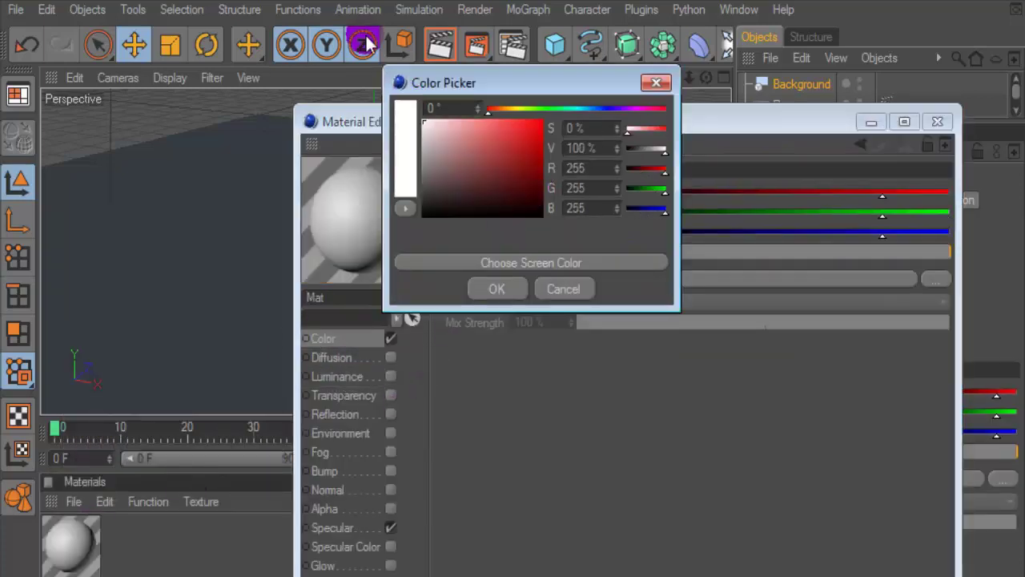
left_click(494, 289)
left_click(937, 121)
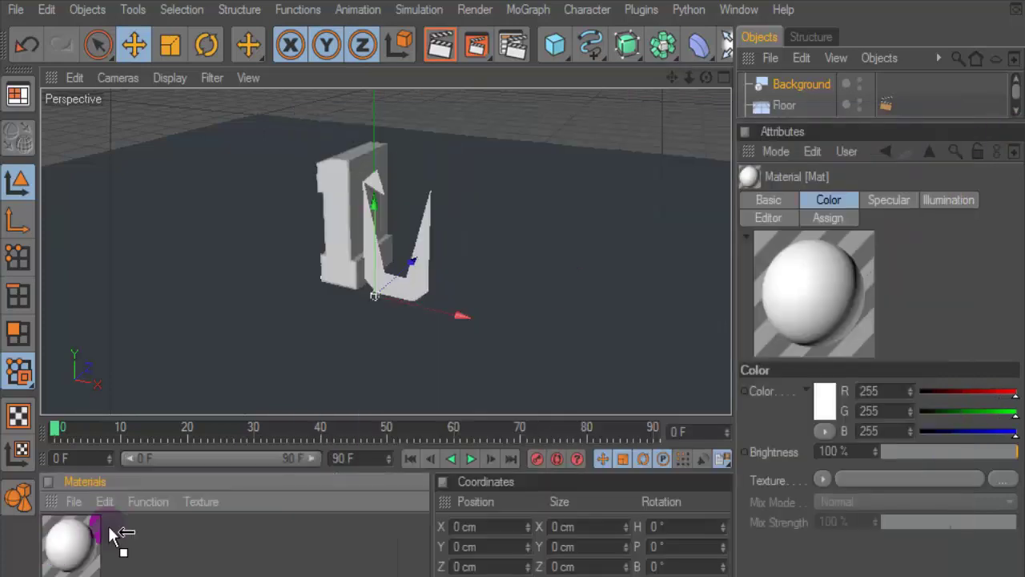
- Apply the white material to the Floor and Background, then add an Omni light
left_click_drag(778, 110, 781, 105)
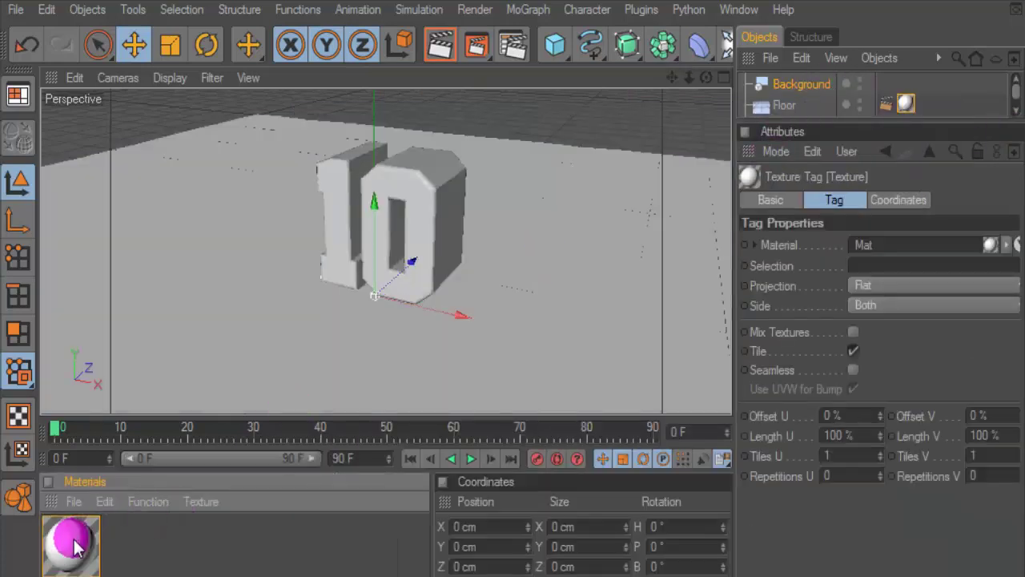
left_click_drag(76, 547, 791, 88)
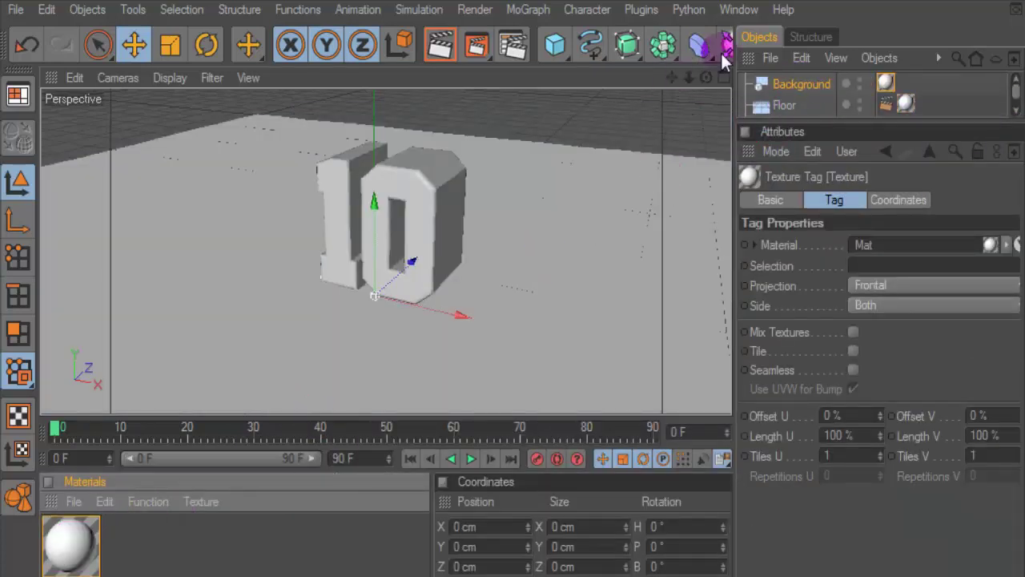
left_click(723, 48)
left_click(793, 64)
- Raise the light above the 10, give it Shadow Maps (Soft), and test-render
left_click_drag(374, 264, 373, 214)
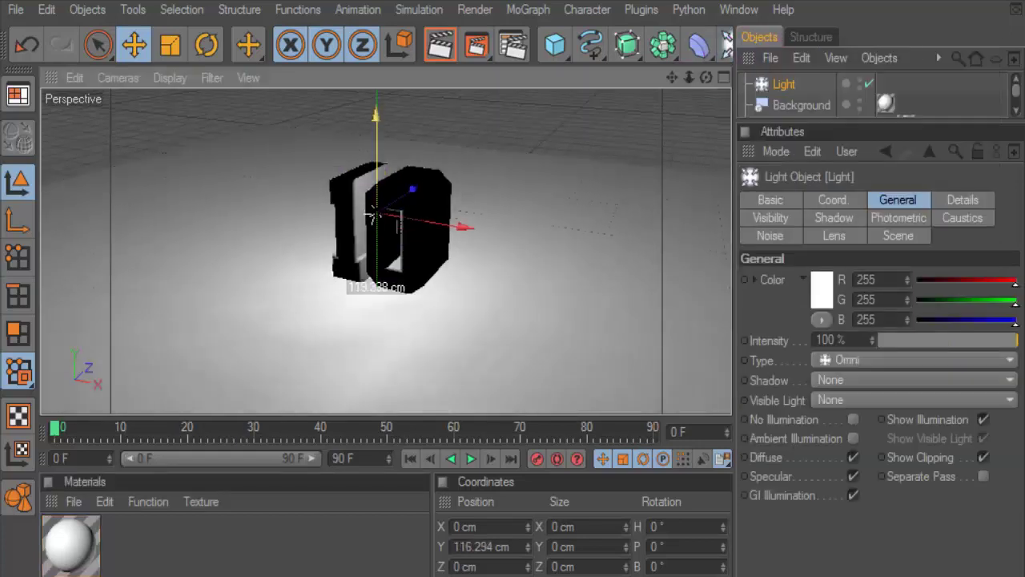
left_click(867, 379)
left_click(858, 417)
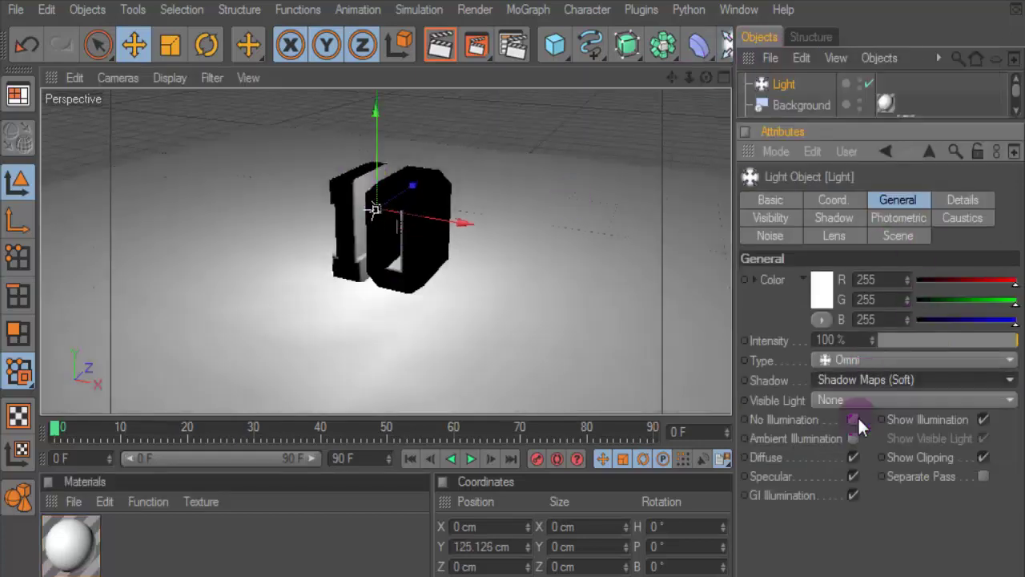
mouse_move(517, 277)
left_mouse_down("alt")
mouse_move(527, 283)
mouse_move(333, 236)
mouse_move(332, 171)
left_mouse_up("alt")
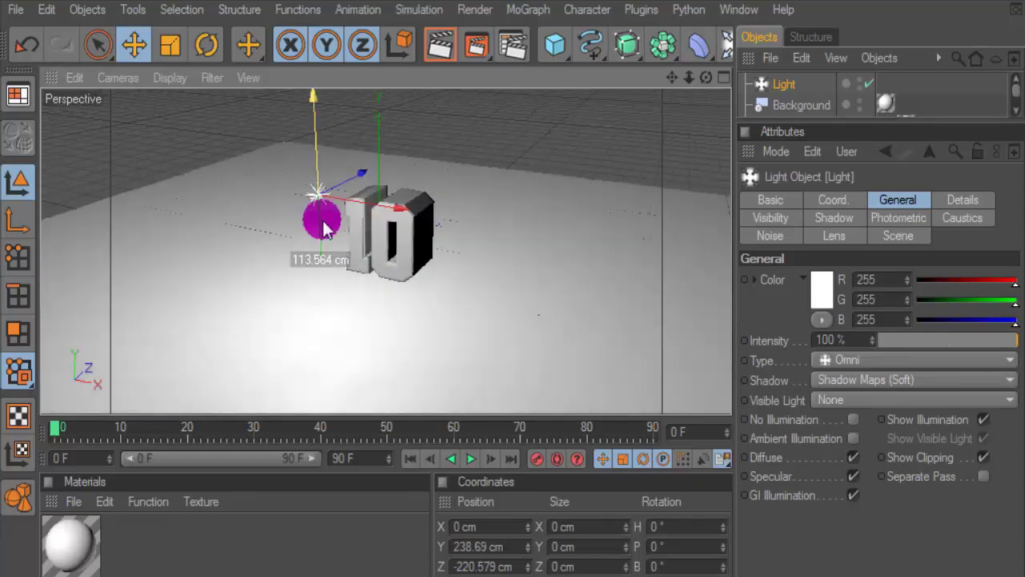
left_click(449, 49)
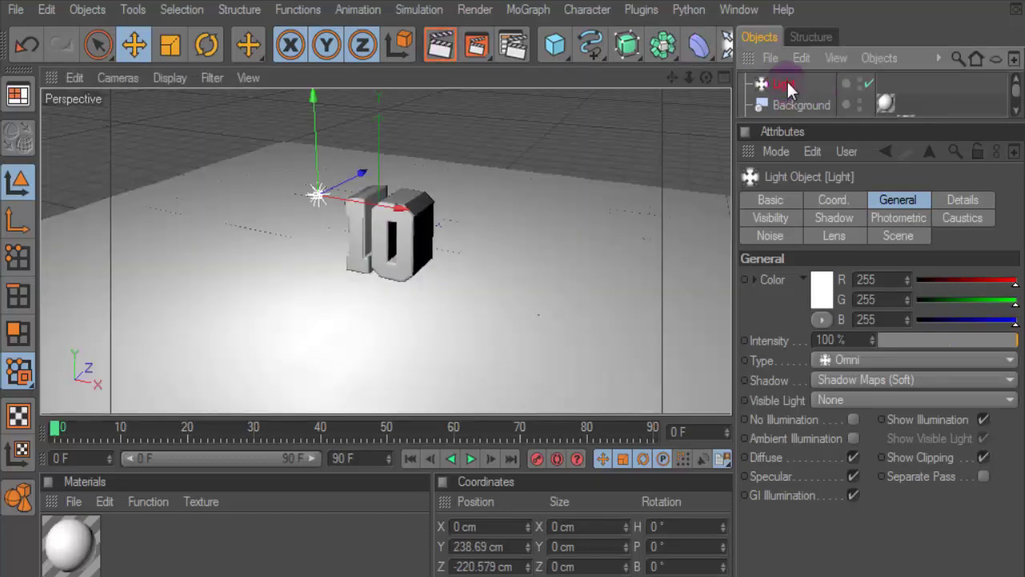
- Duplicate the light as Light.1 and place both lights around the 10, checking with a render
left_click_drag(783, 83, 790, 93, "ctrl")
left_click_drag(367, 176, 413, 158)
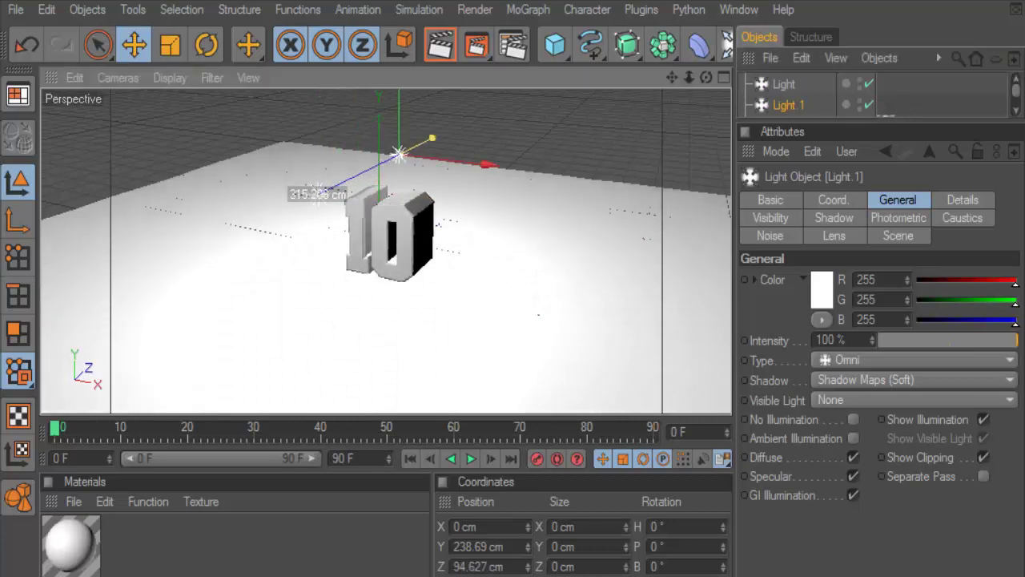
left_click(789, 84)
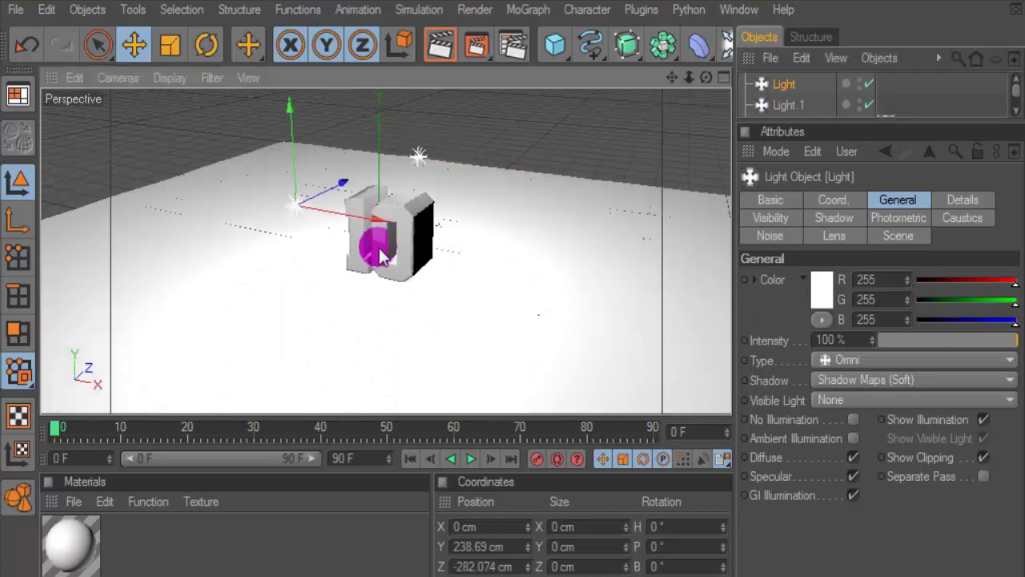
mouse_move(313, 184)
left_mouse_down()
mouse_move(345, 209)
mouse_move(435, 171)
left_mouse_up()
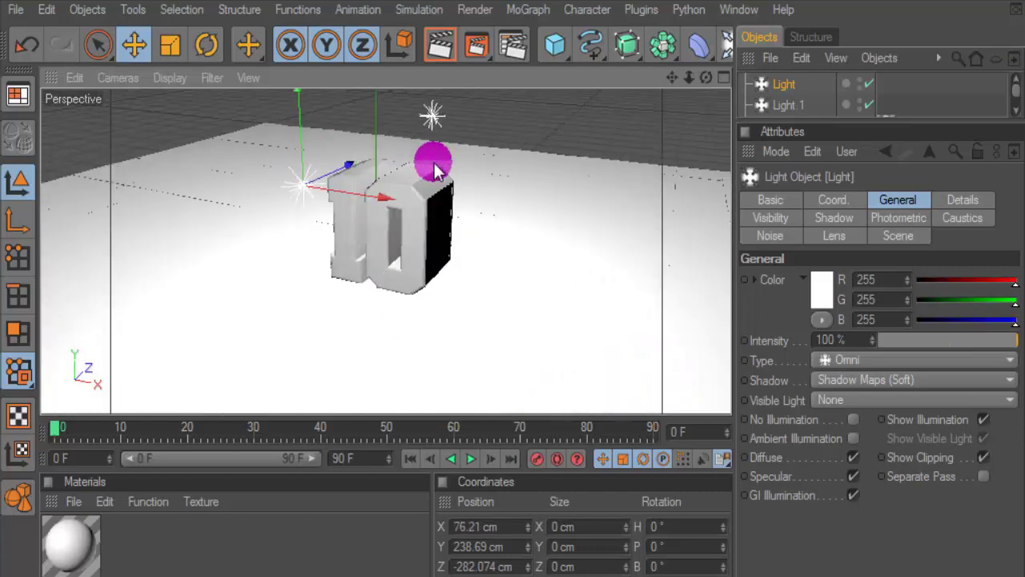
left_click(443, 48)
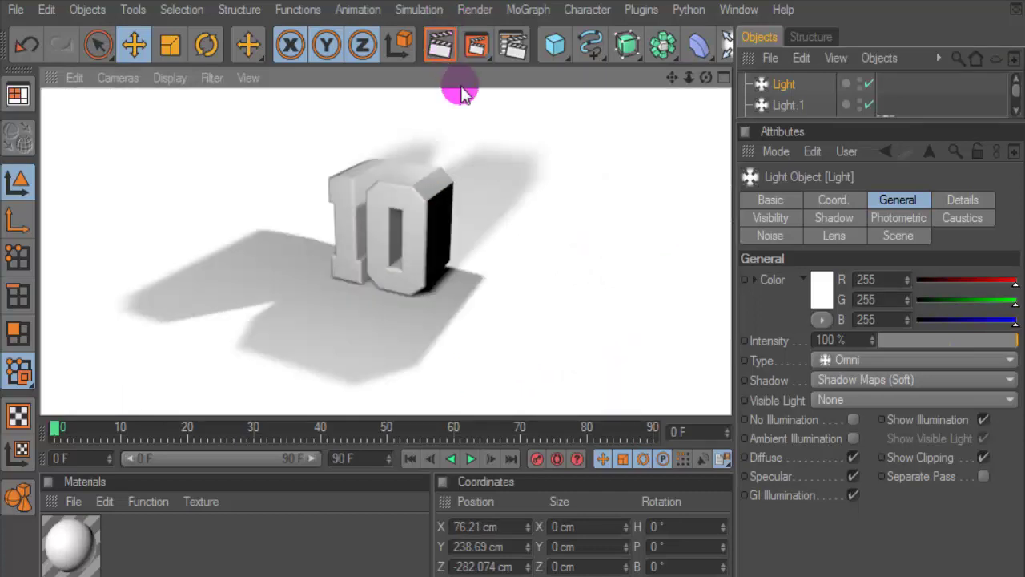
left_click(517, 256)
left_click_drag(377, 187, 236, 271)
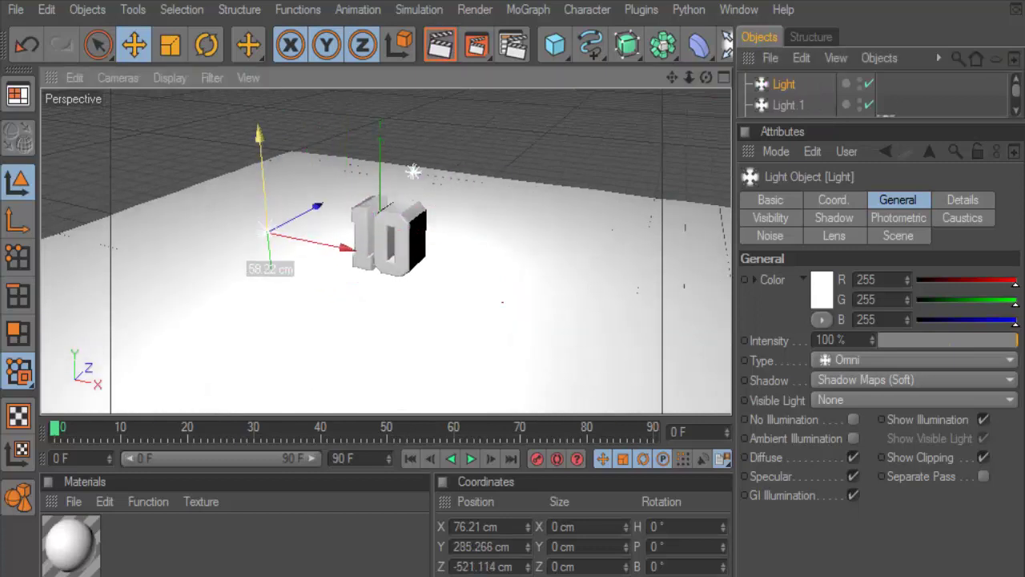
- Turn off Specular on the white material
double_click(70, 538)
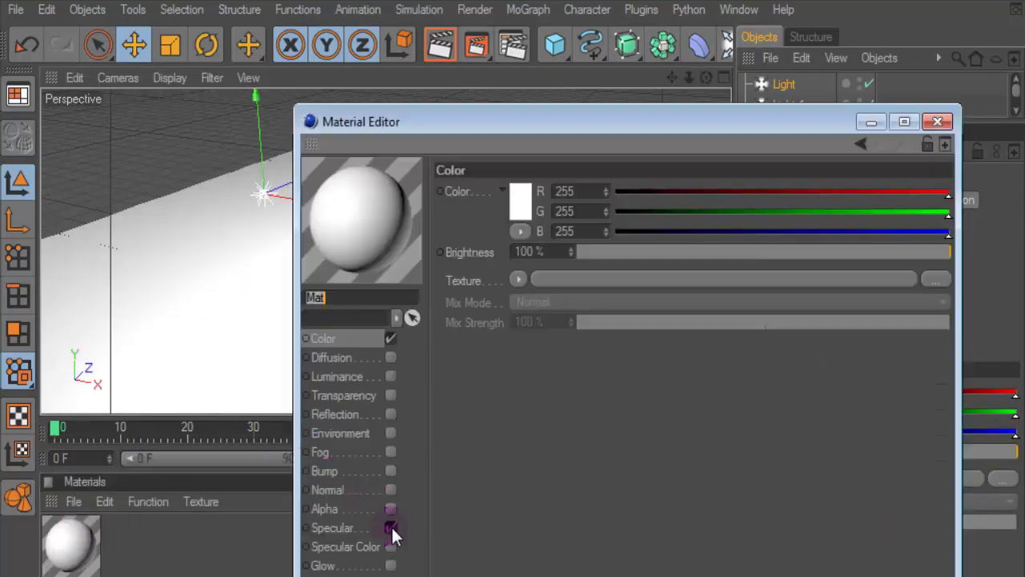
left_click(391, 529)
left_click(937, 121)
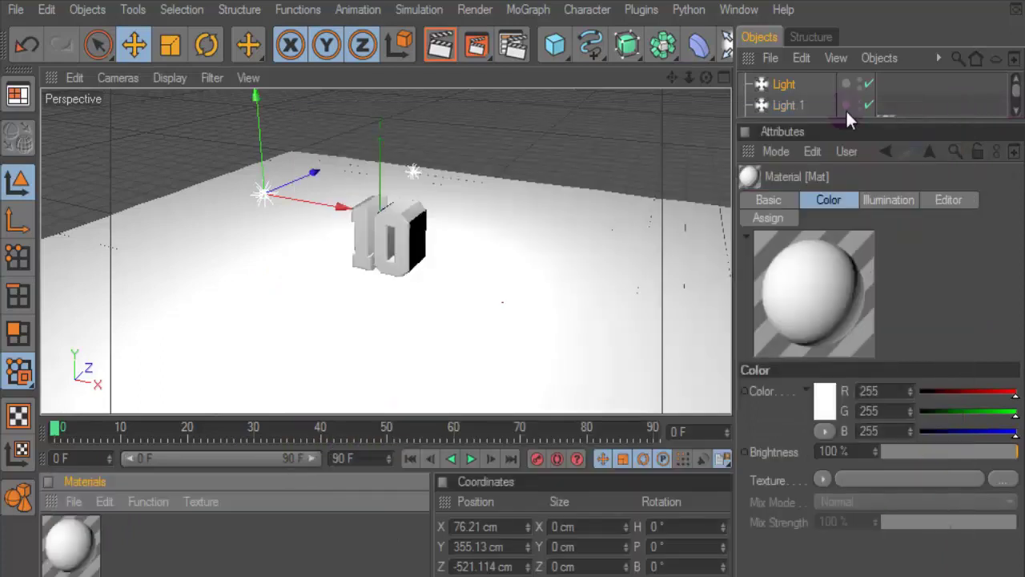
- Move Light.1 to the far side and the first light further out and higher, then test-render
left_click(800, 103)
left_click_drag(449, 158, 476, 141)
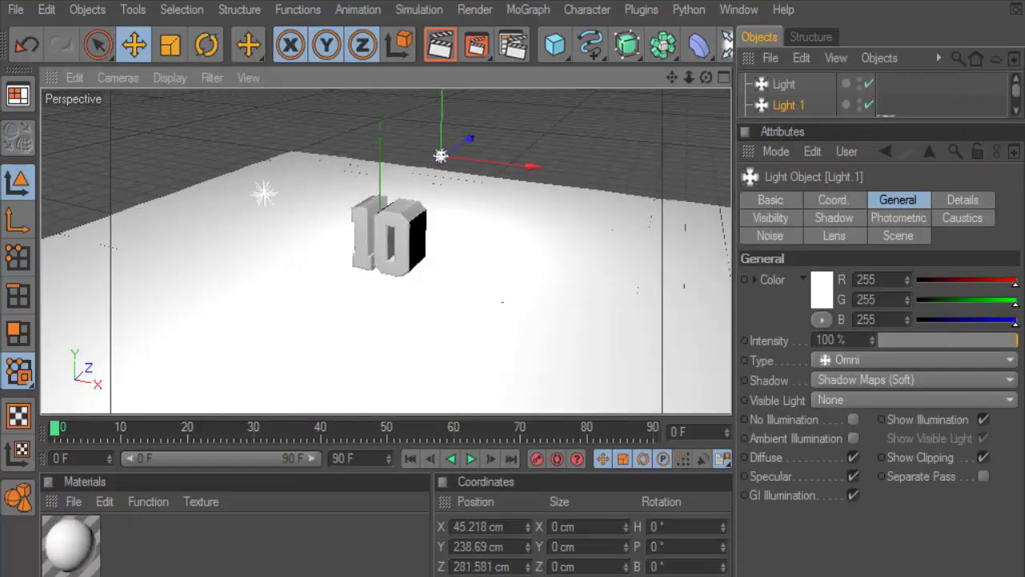
left_click(340, 232)
left_click(781, 85)
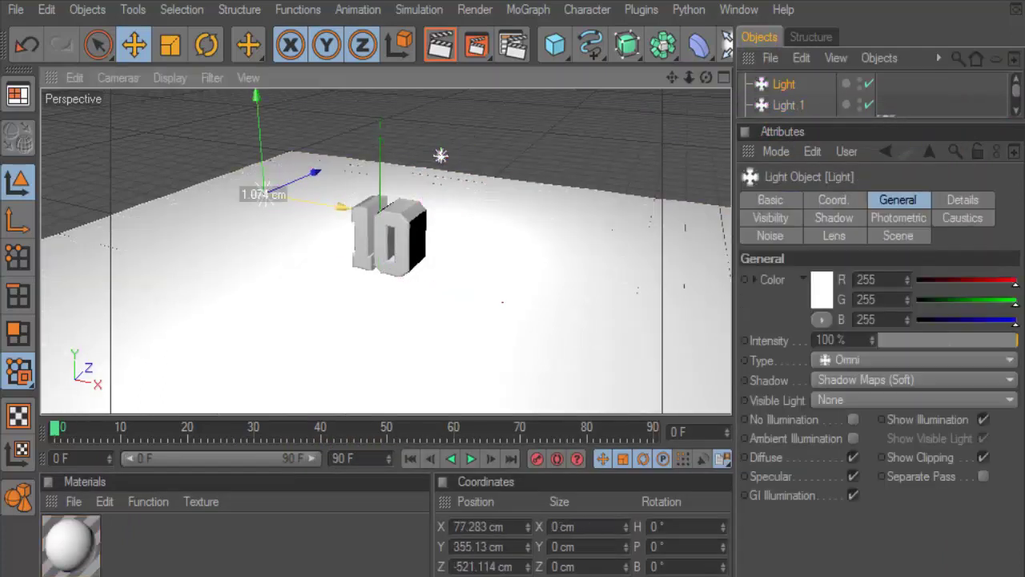
mouse_move(265, 180)
left_mouse_down()
mouse_move(416, 194)
mouse_move(288, 272)
mouse_move(284, 228)
left_mouse_up()
left_click(436, 59)
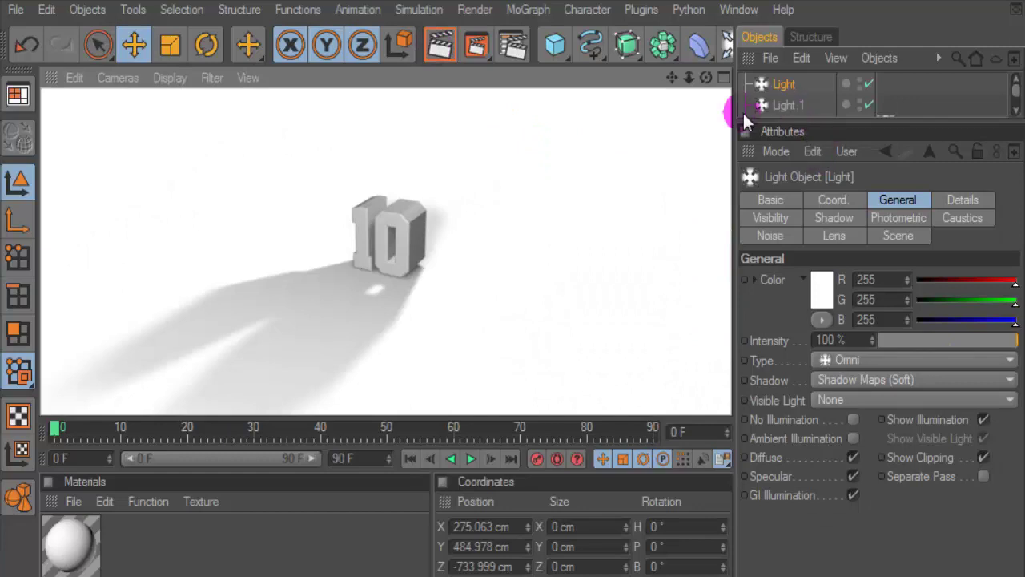
- Raise Light.1 to X 45.218, Y 455.012, Z 413.079 cm and check shadows with test renders
left_click(743, 110)
left_click_drag(706, 72, 673, 88)
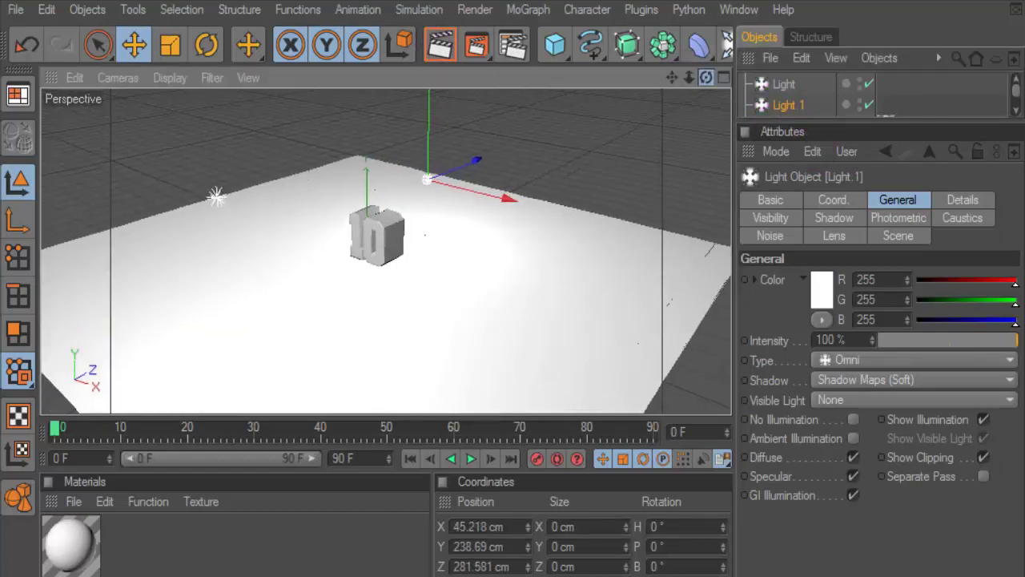
left_click_drag(430, 165, 444, 133)
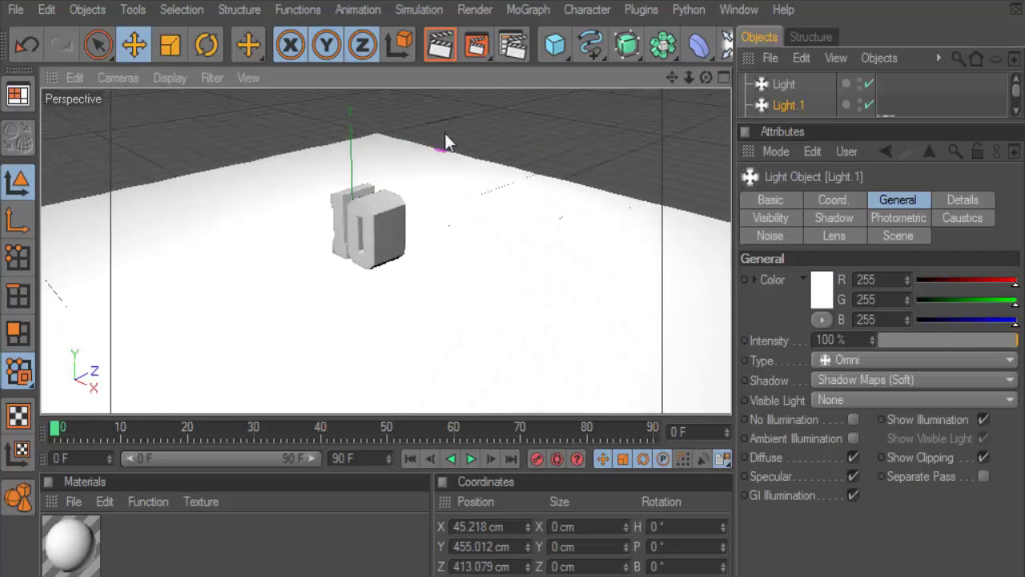
left_click(433, 50)
left_click_drag(705, 76, 649, 108)
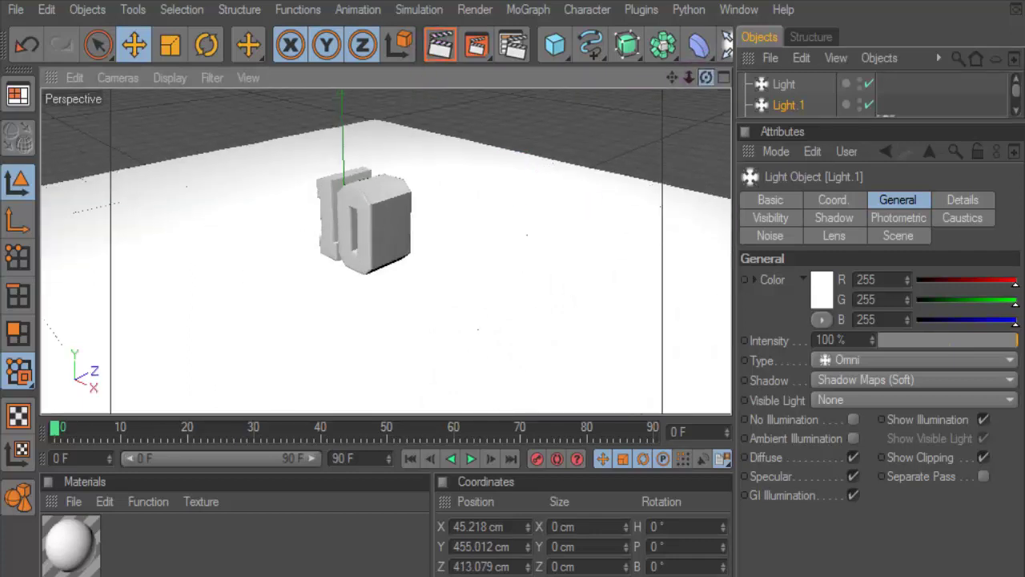
left_click_drag(465, 145, 492, 124, "alt")
left_click(454, 49)
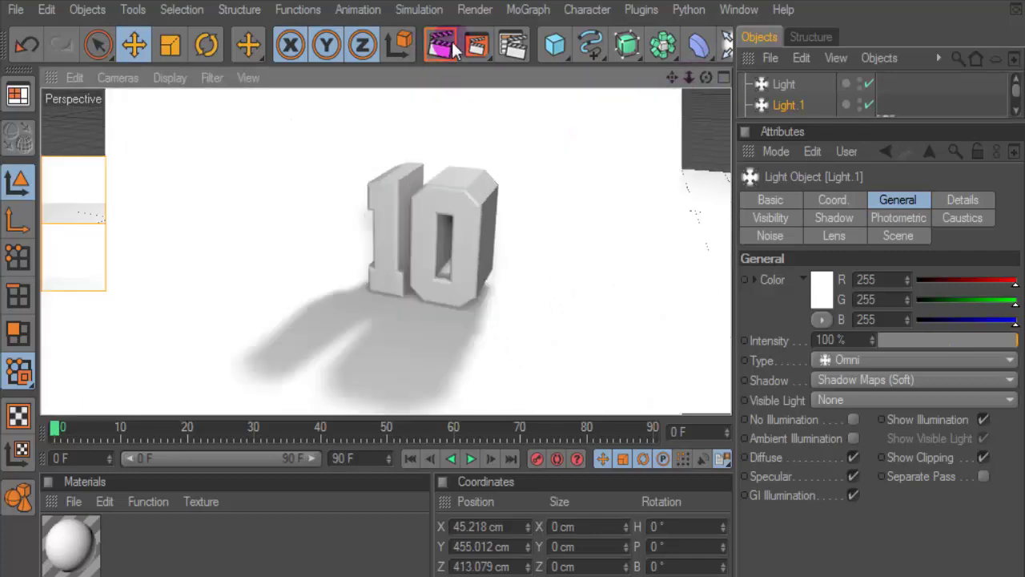
left_click_drag(521, 128, 545, 151, "alt")
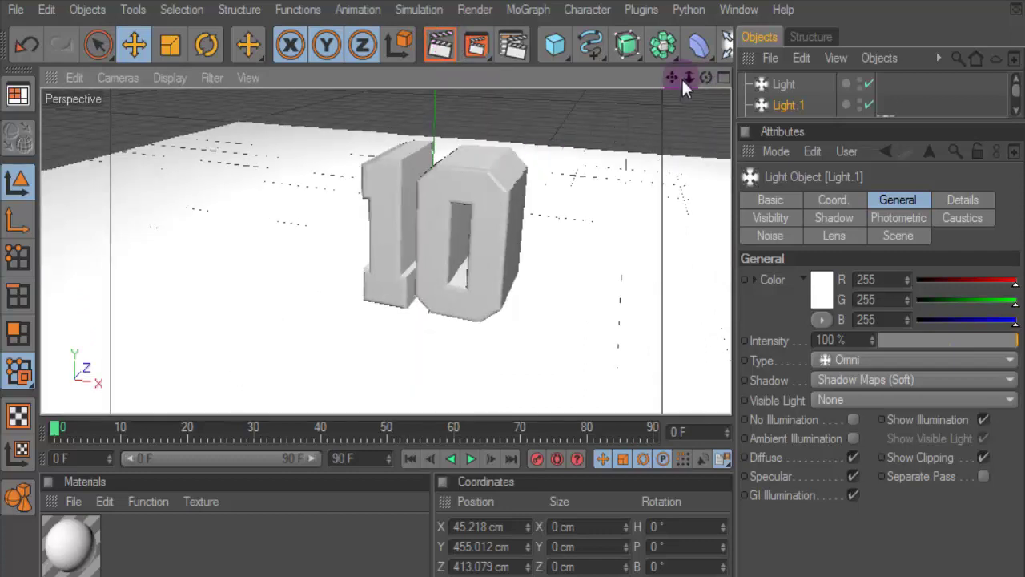
left_click_drag(682, 79, 653, 80)
left_click(439, 49)
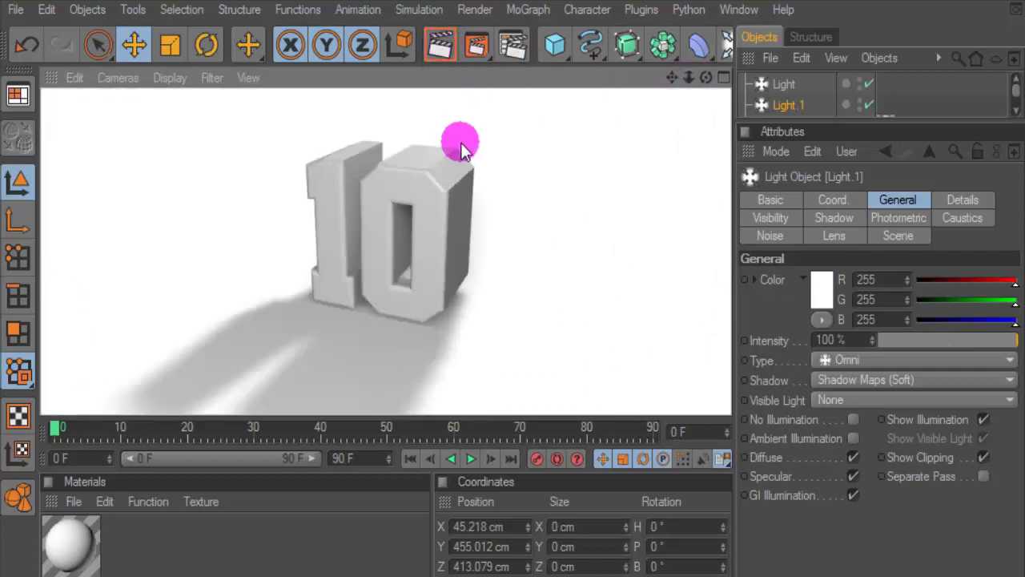
left_click(491, 152)
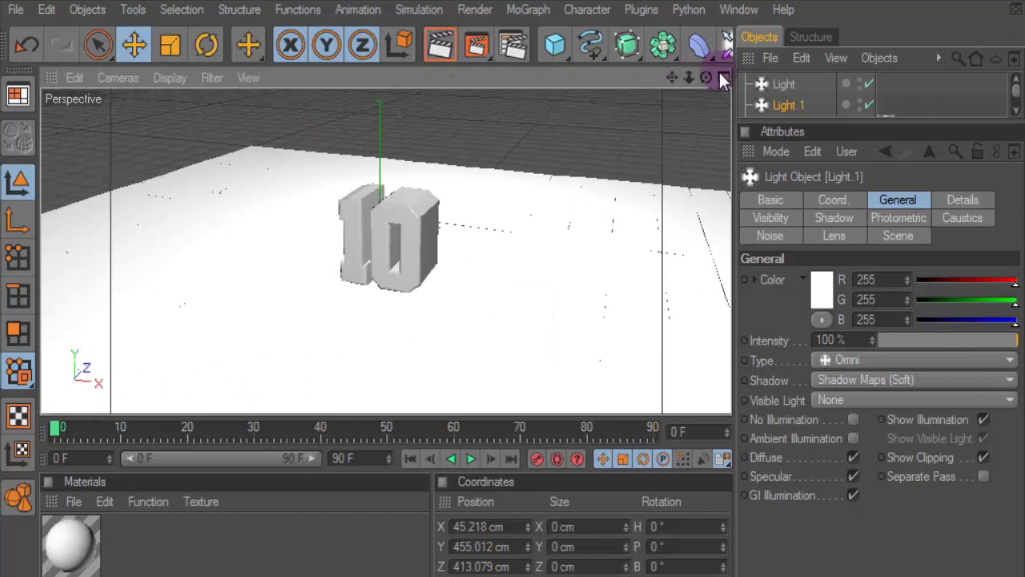
scroll(675, 115, "down", 5)
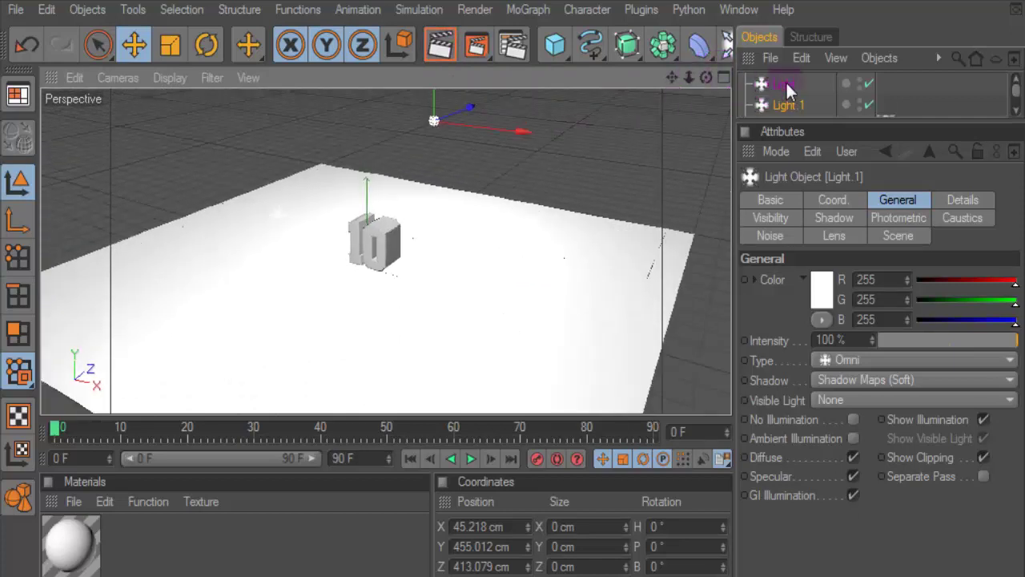
- Move the second light forward toward the 10 and test-render from closer framings
mouse_move(565, 108)
left_mouse_down("alt")
mouse_move(426, 150)
mouse_move(477, 172)
left_mouse_up("alt")
left_click_drag(429, 195, 447, 196)
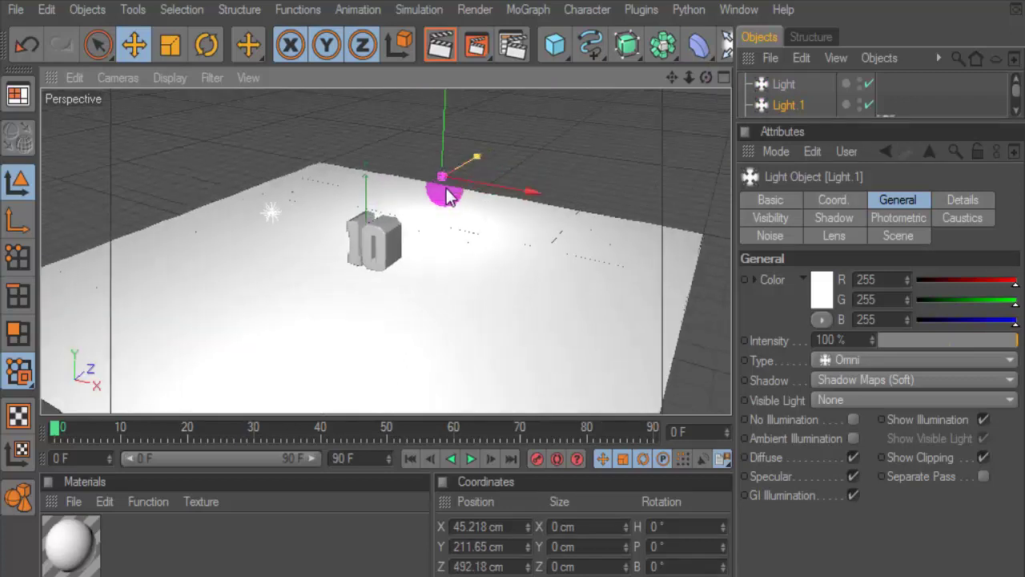
left_click(442, 56)
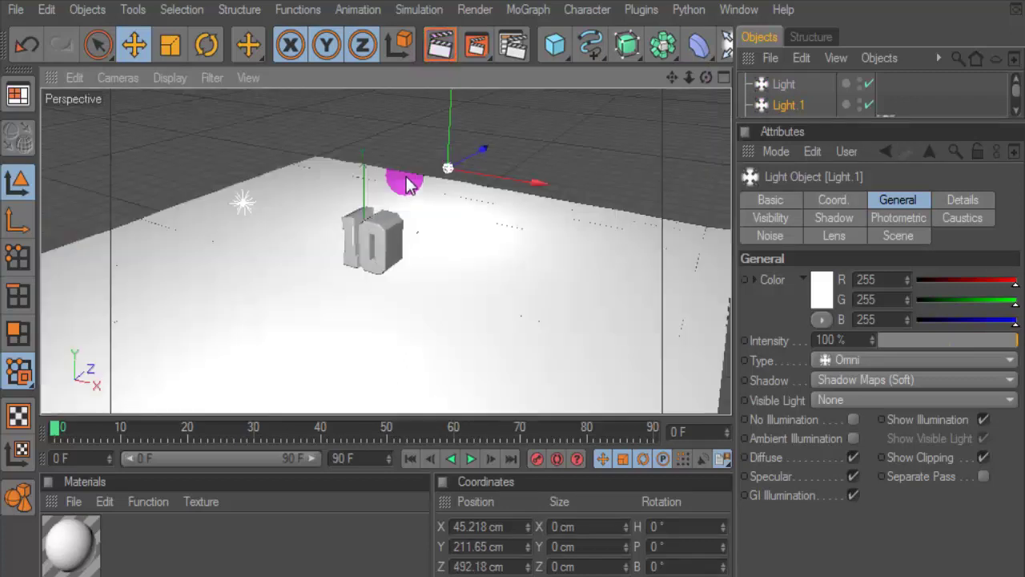
right_click_drag(401, 178, 430, 60, "alt")
left_click(424, 57)
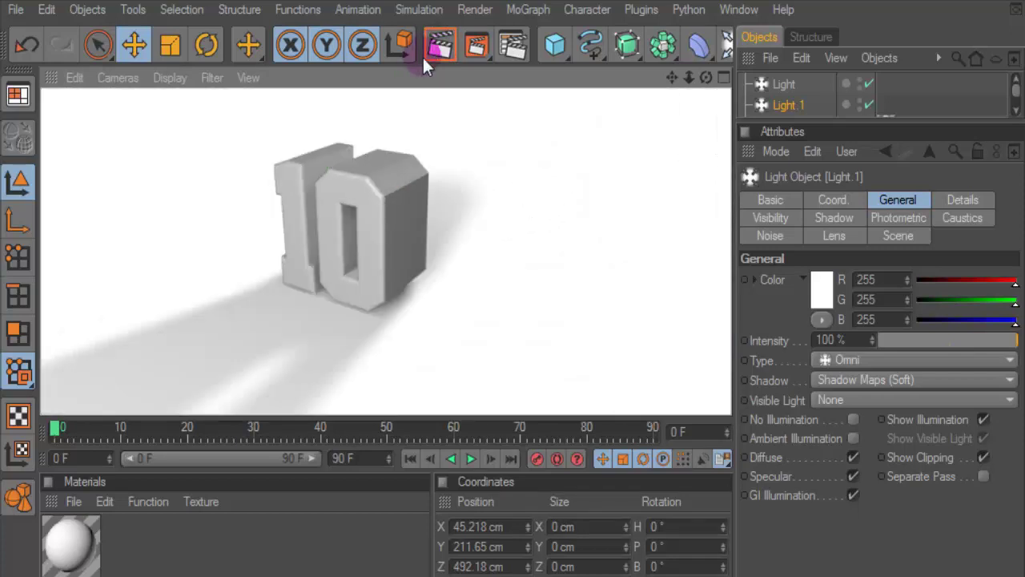
left_click_drag(480, 240, 591, 80, "alt")
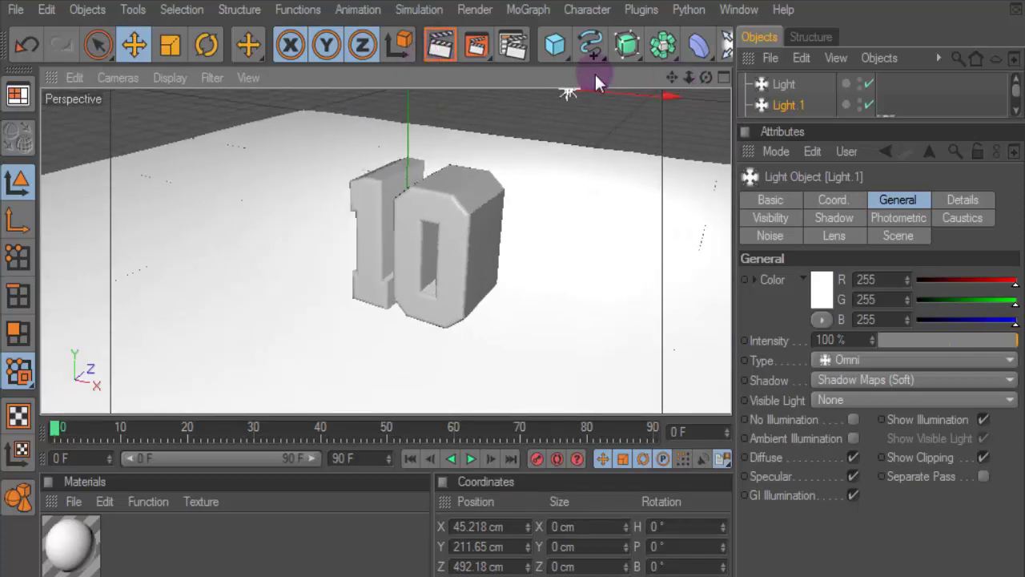
left_click(451, 50)
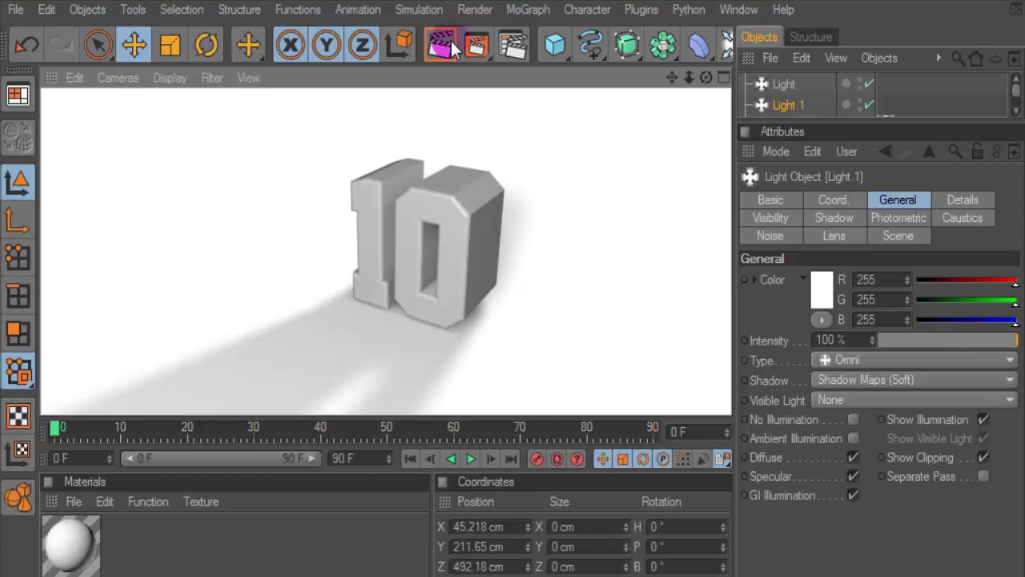
left_click_drag(458, 183, 706, 152, "alt")
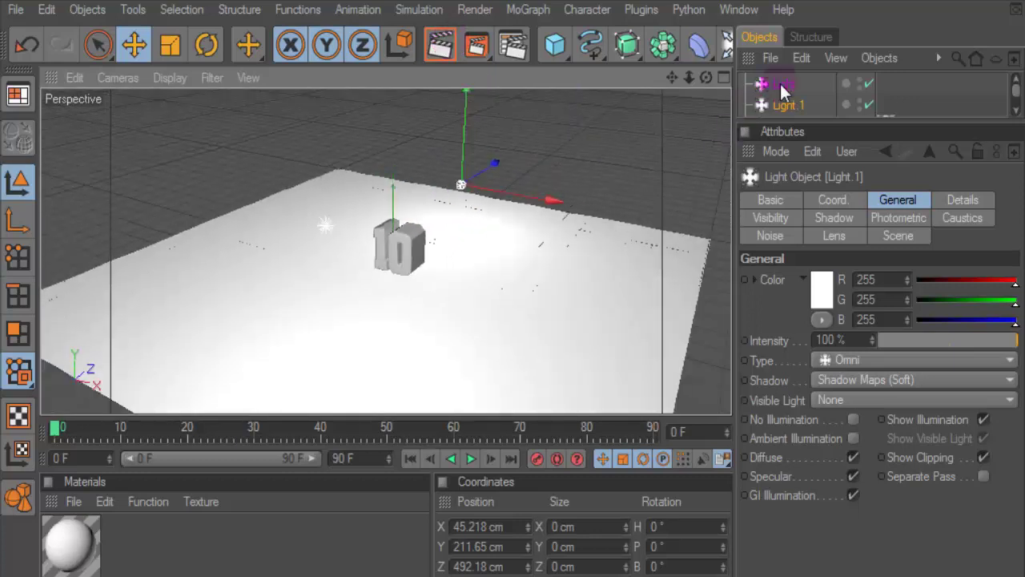
- Move the first light further back and higher, then preview the new lighting
left_click(783, 85)
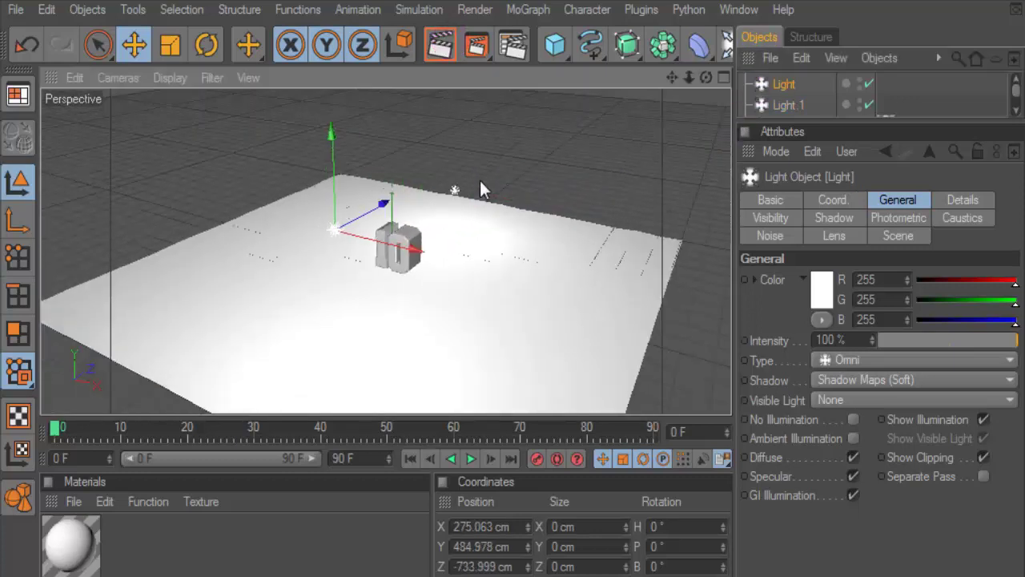
left_click_drag(401, 201, 382, 268)
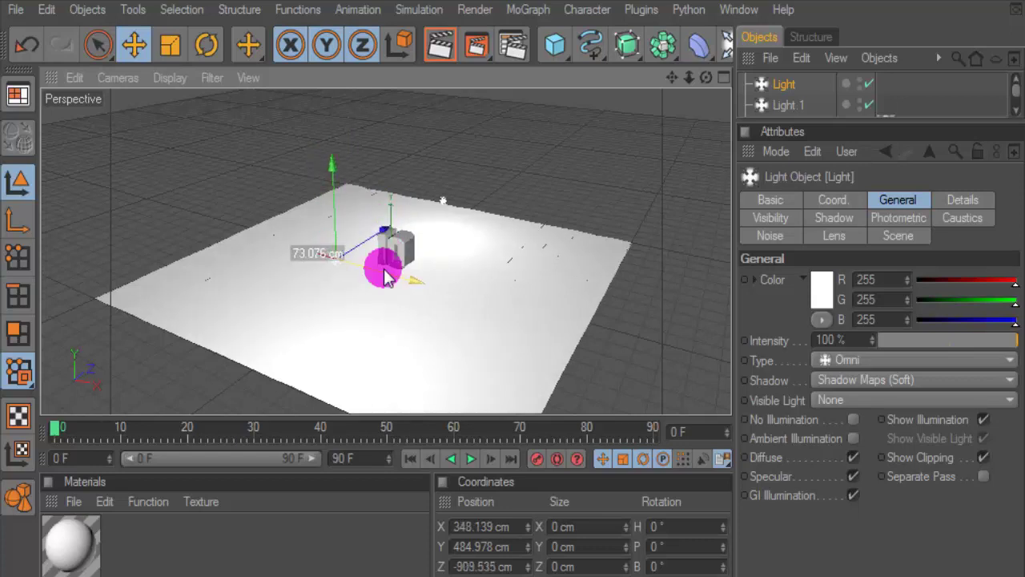
left_click_drag(331, 217, 331, 189)
left_click_drag(390, 229, 435, 135, "alt")
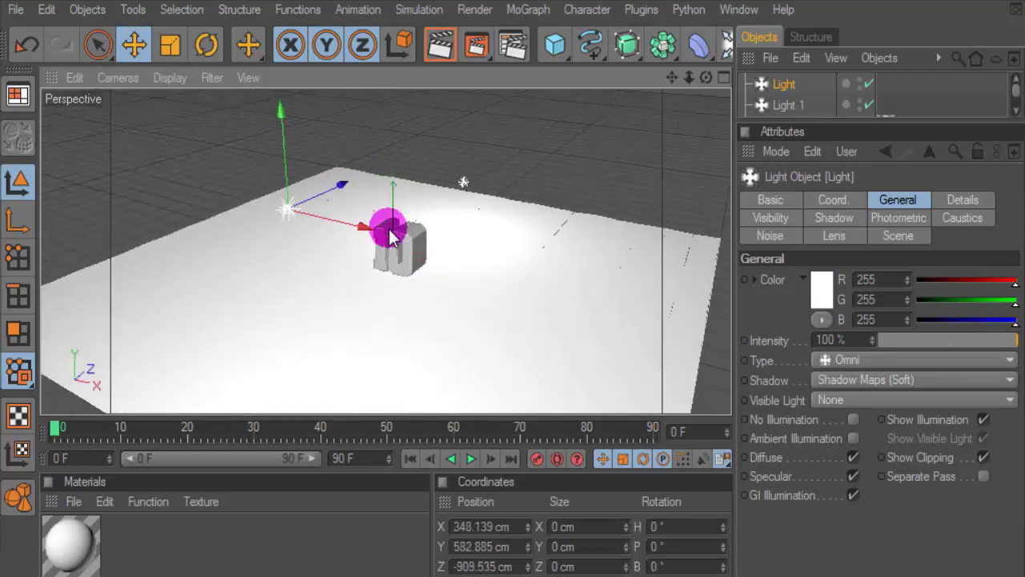
left_click(434, 45)
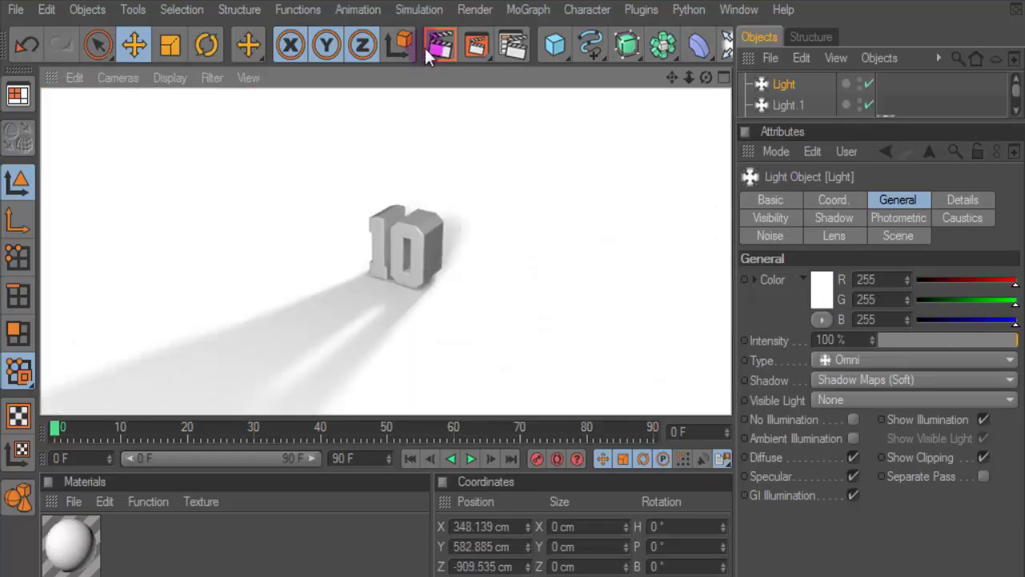
left_click_drag(435, 206, 604, 142, "alt")
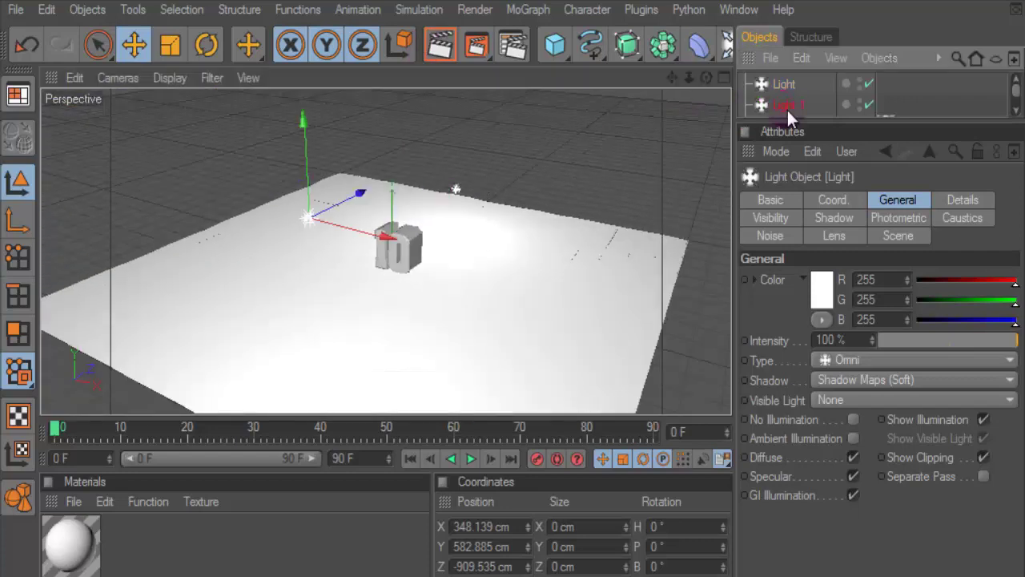
- Raise the second light about 200 cm and render a close-up of the 10's shadows
left_click(787, 106)
left_click_drag(478, 146, 481, 103)
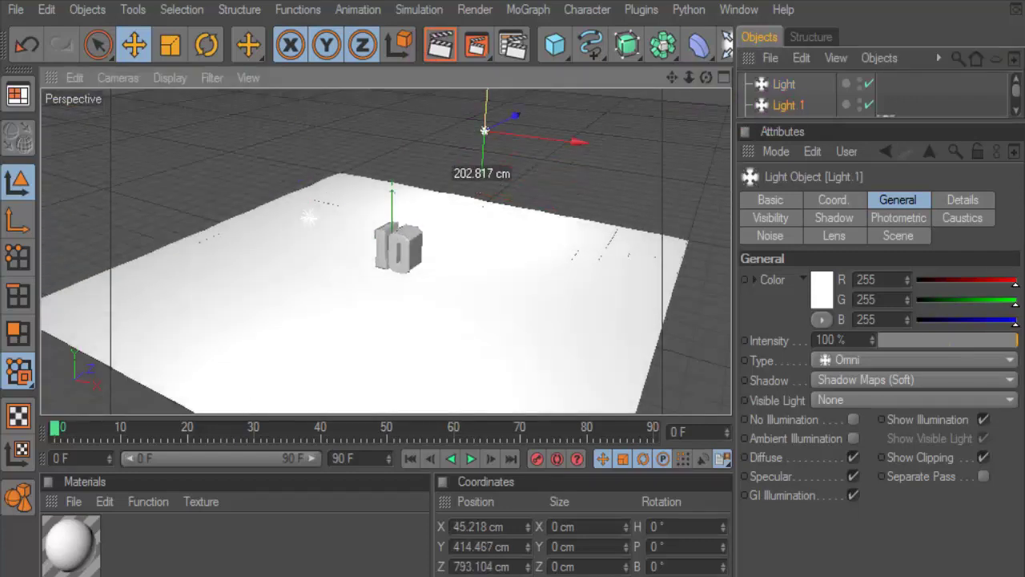
right_click_drag(442, 208, 414, 243, "alt")
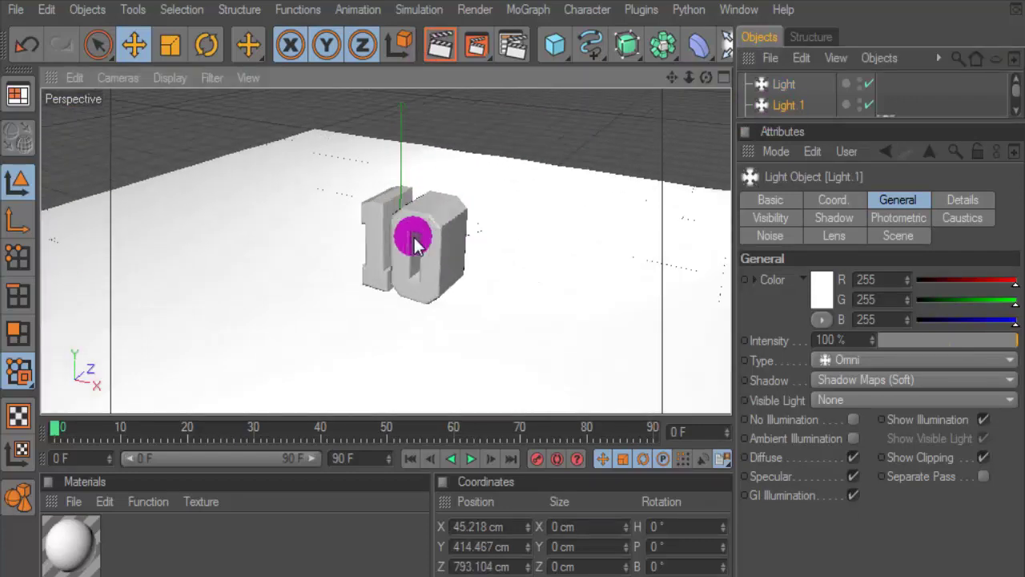
left_click(440, 47)
right_click_drag(451, 197, 461, 192, "alt")
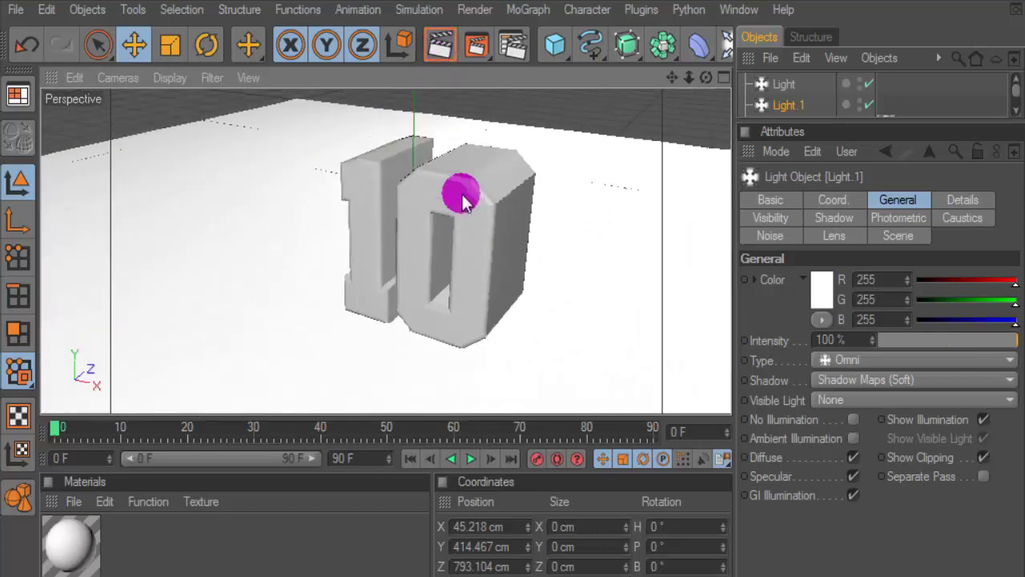
key("ctrl+r")
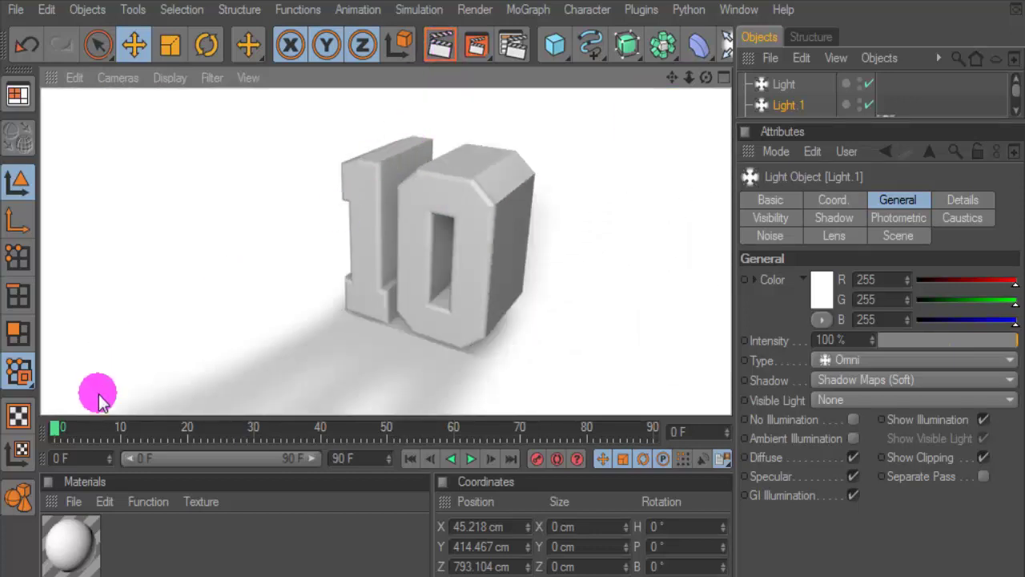
- Create a new material with its colour set to black
left_click(72, 502)
left_click(143, 232)
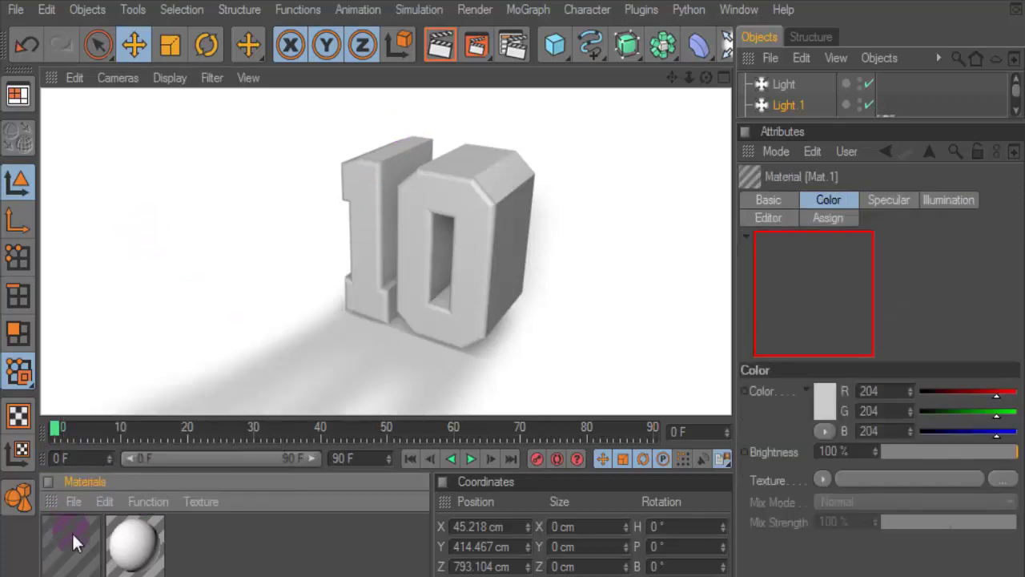
double_click(71, 531)
left_click(521, 201)
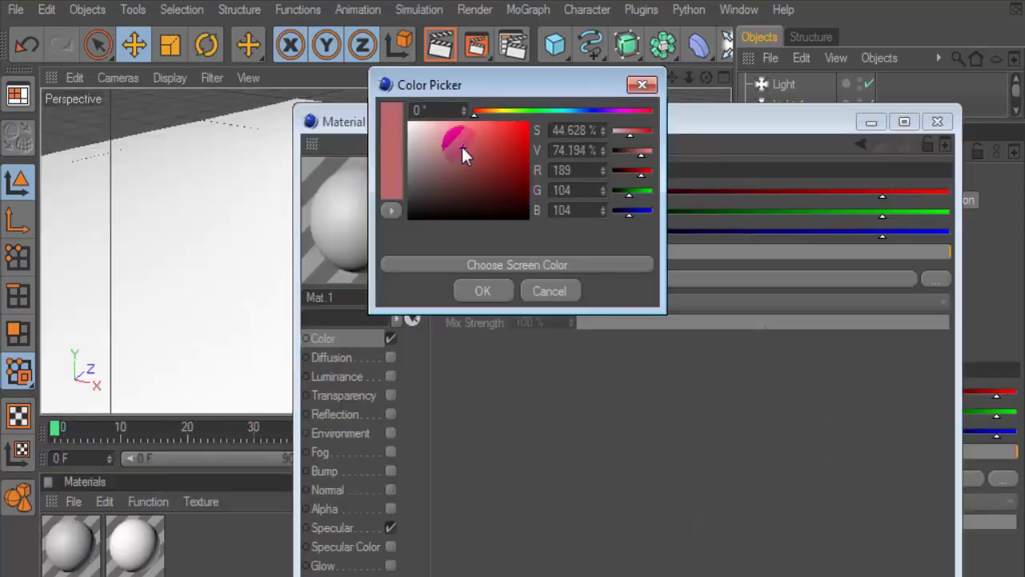
left_click_drag(461, 145, 359, 337)
left_click(482, 291)
left_click(921, 121)
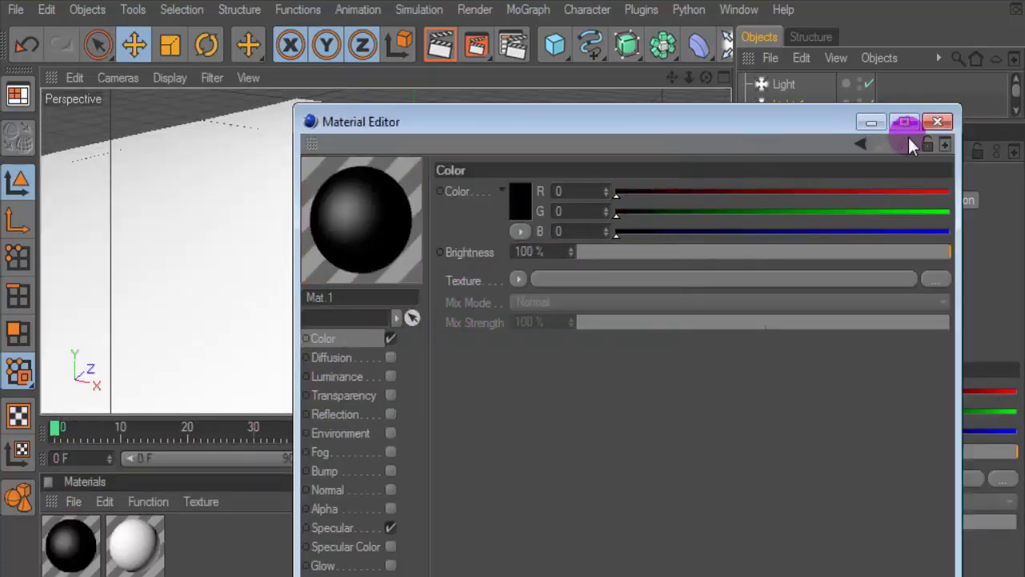
- Duplicate it as Mat.1 coloured gold 252/184/0, with Diffusion and Reflection enabled
left_click_drag(80, 547, 120, 544, "ctrl")
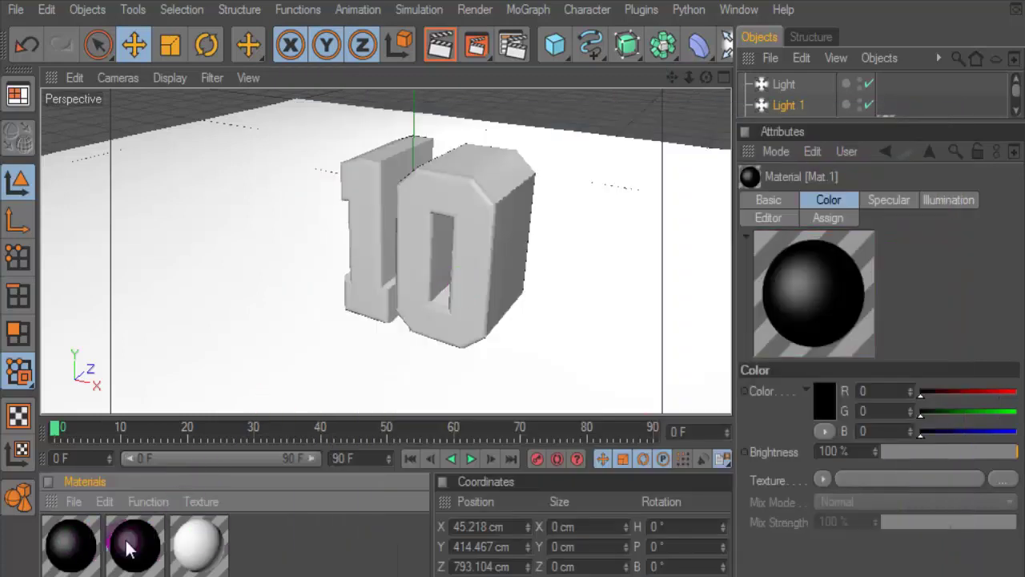
double_click(128, 543)
left_click(515, 196)
left_click(496, 109)
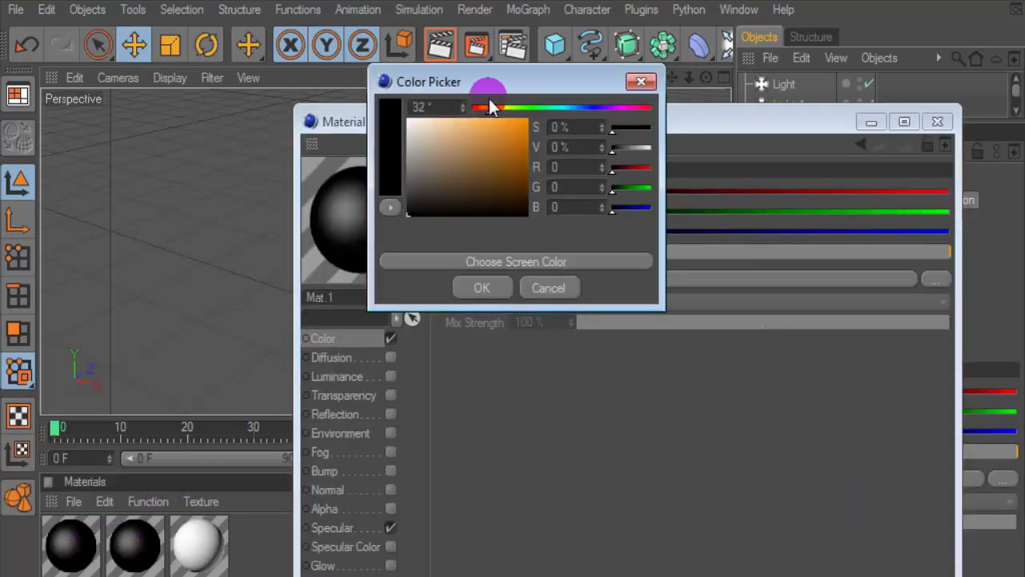
left_click(482, 289)
left_click(390, 357)
left_click(390, 414)
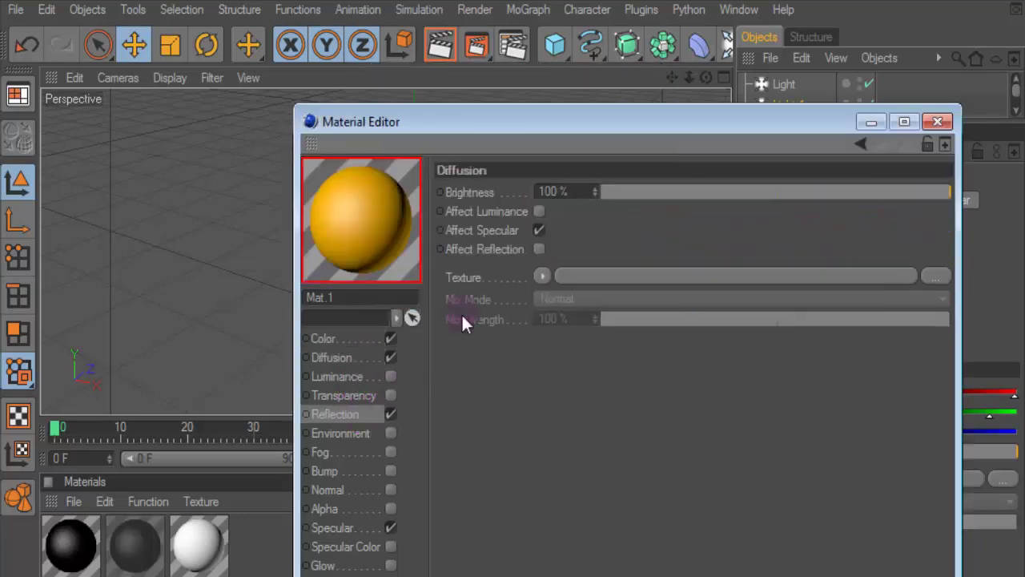
- Tint Mat.1's reflection warm yellow and set its specular mode to Metal
left_click(523, 194)
left_click(503, 120)
left_click(481, 136)
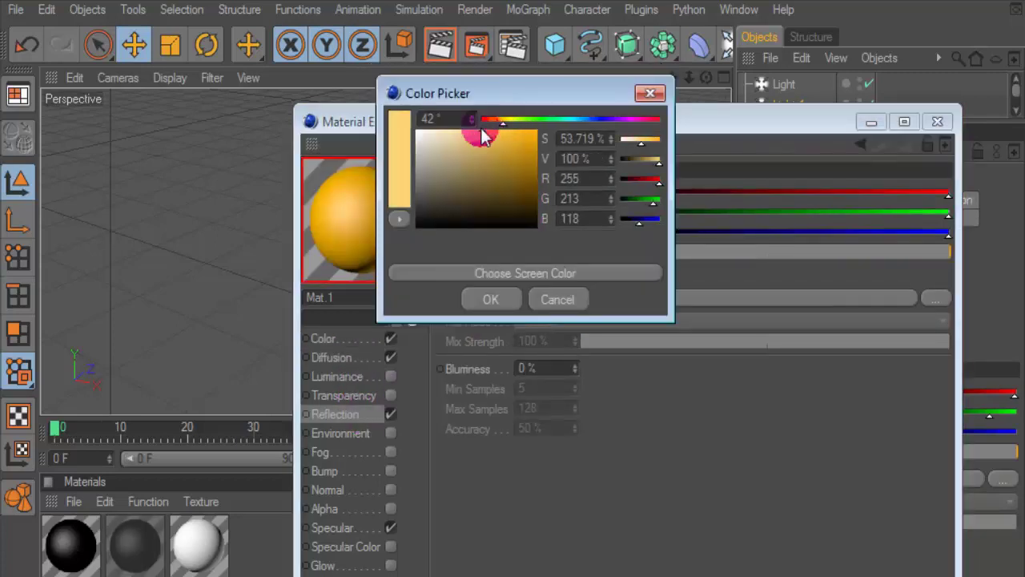
left_click(490, 299)
left_click(337, 547)
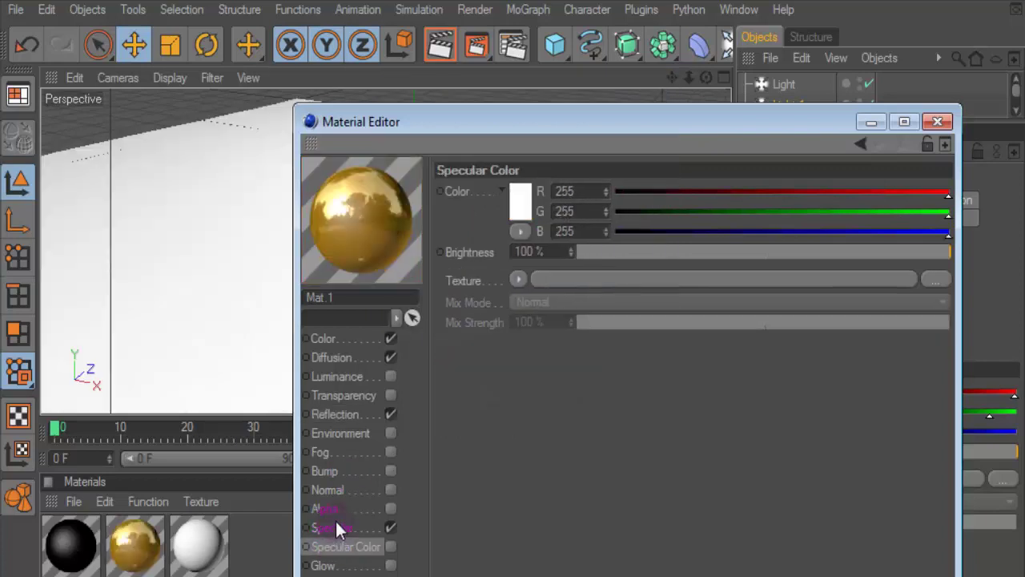
left_click(331, 527)
left_click(561, 298)
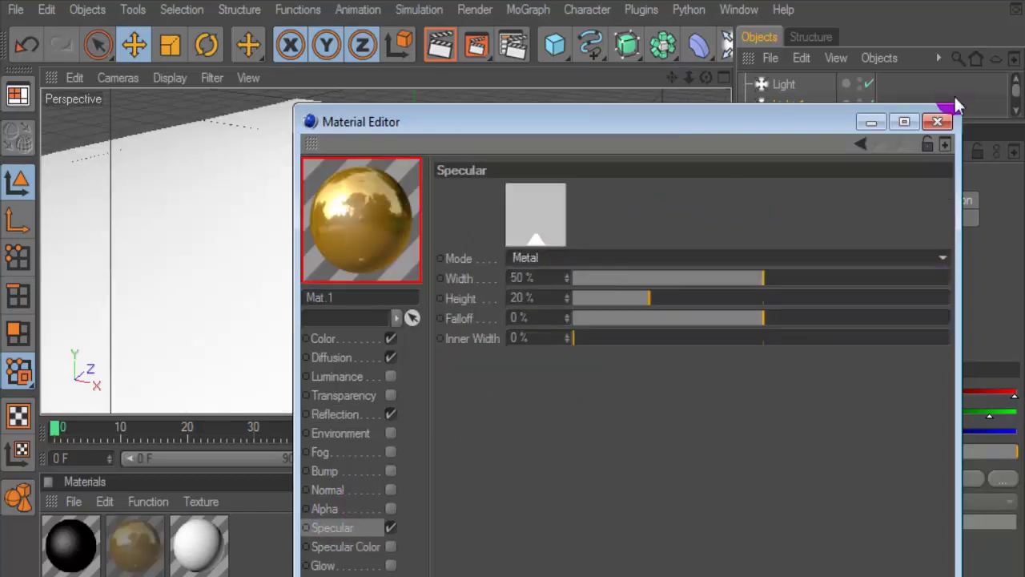
left_click(937, 121)
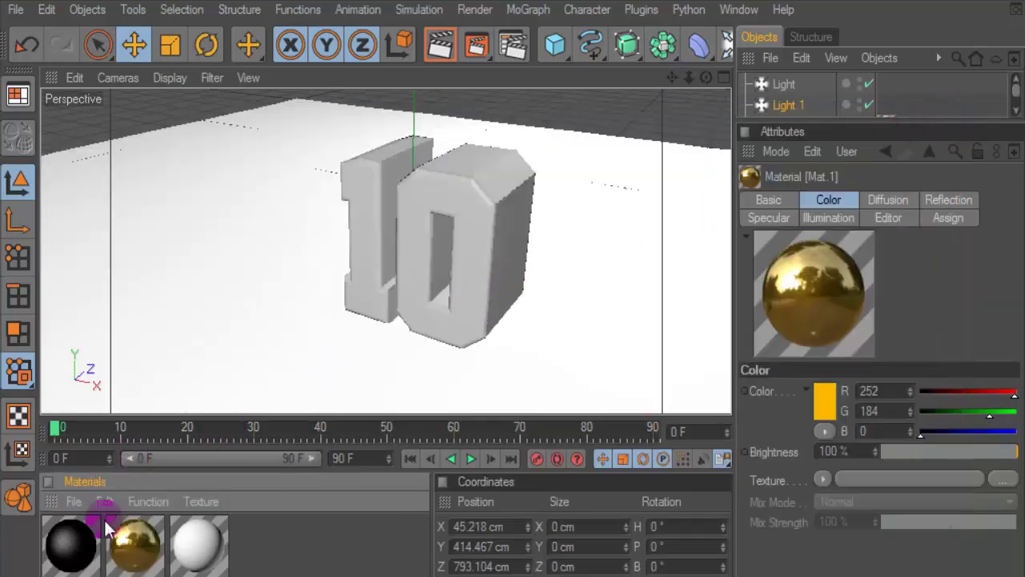
- Apply the material to the MoText and limit the black texture tag to the front caps
mouse_move(72, 543)
left_mouse_down()
mouse_move(781, 100)
mouse_move(240, 401)
left_mouse_up()
mouse_move(136, 544)
left_mouse_down()
mouse_move(798, 158)
mouse_move(820, 214)
left_mouse_up()
mouse_move(137, 545)
left_mouse_down()
mouse_move(753, 160)
mouse_move(790, 167)
left_mouse_up()
mouse_move(137, 545)
left_mouse_down()
mouse_move(809, 168)
mouse_move(793, 169)
left_mouse_up()
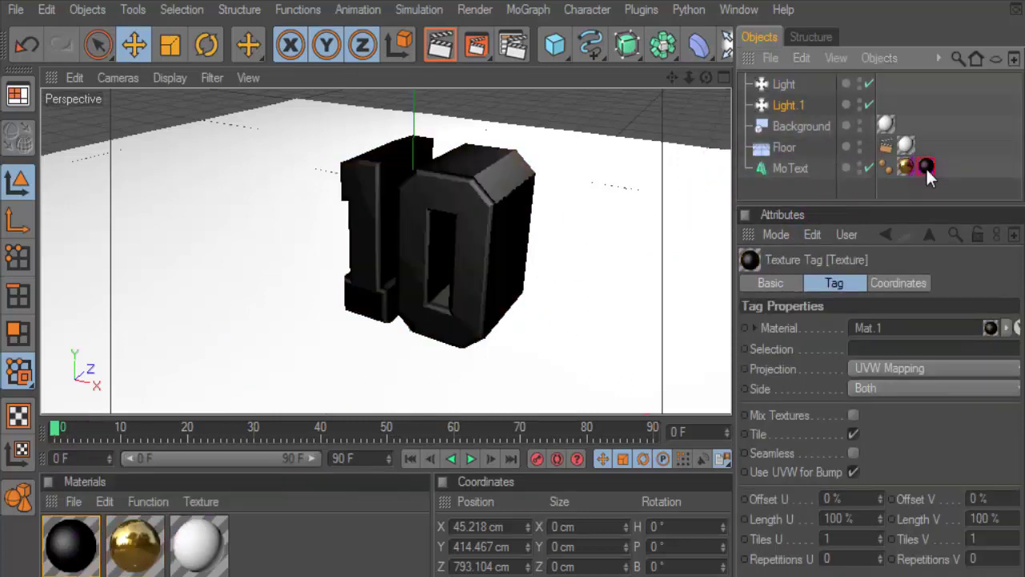
left_click(865, 350)
type("C1")
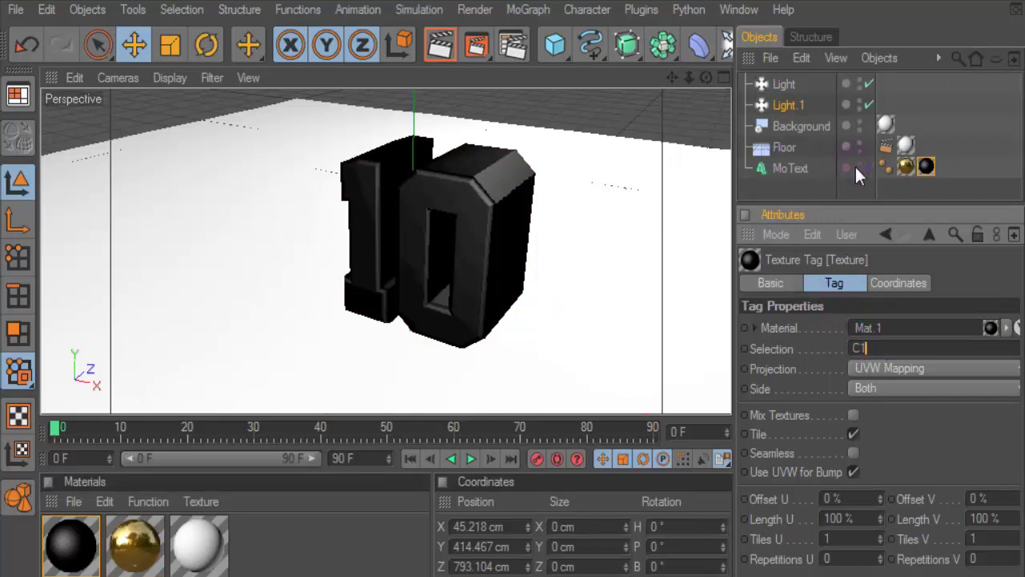
left_click(803, 184)
left_click(805, 189)
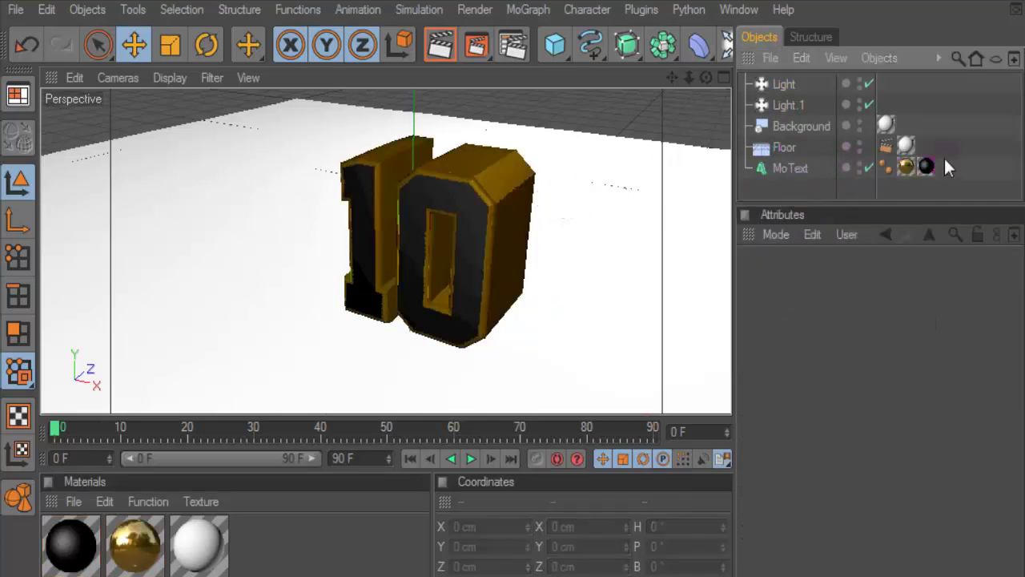
- Duplicate the texture tag, restrict it to the C2 selection, and render a preview
left_click_drag(947, 167, 947, 166, "ctrl")
left_click(895, 351)
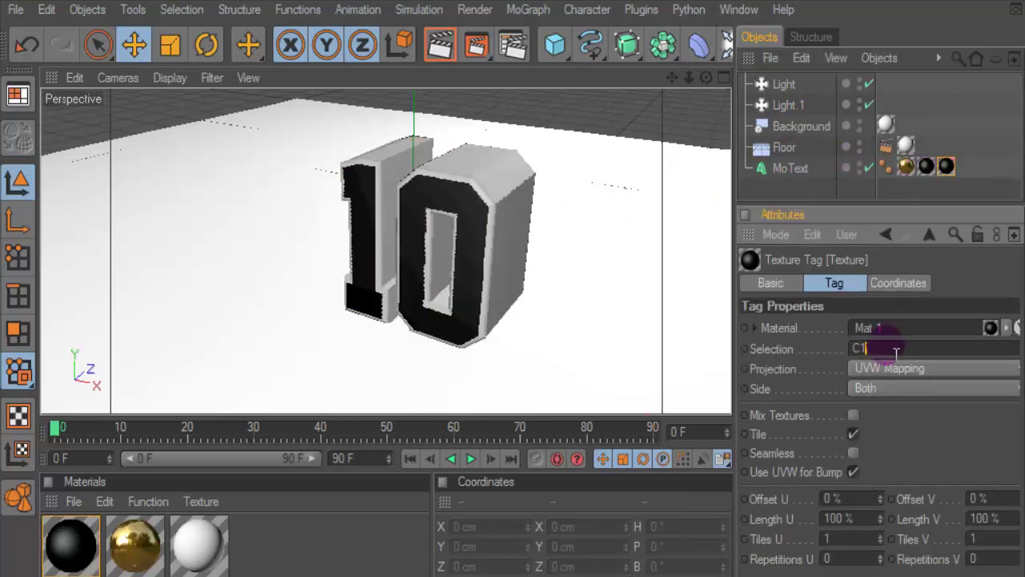
type("2")
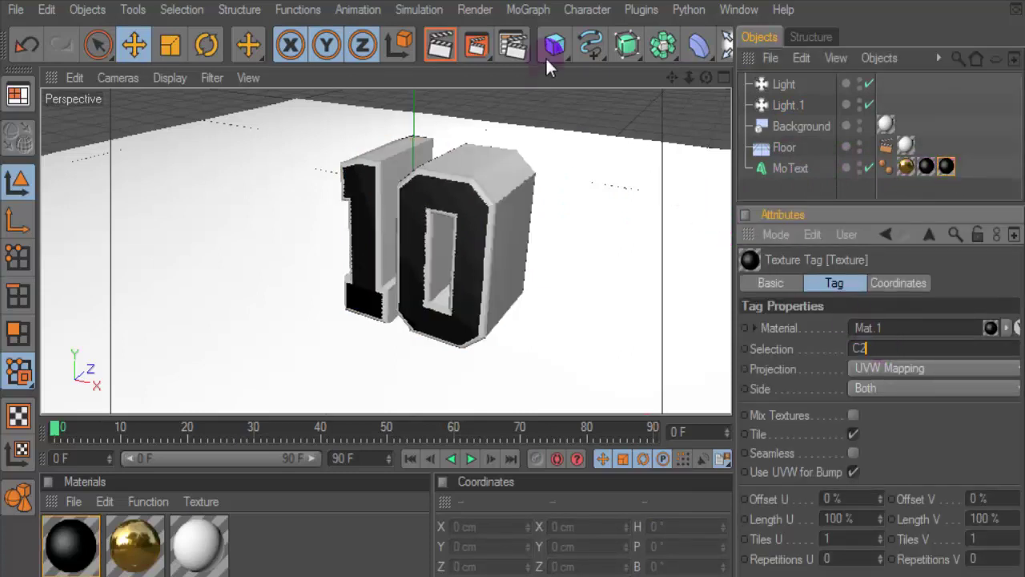
left_click(440, 44)
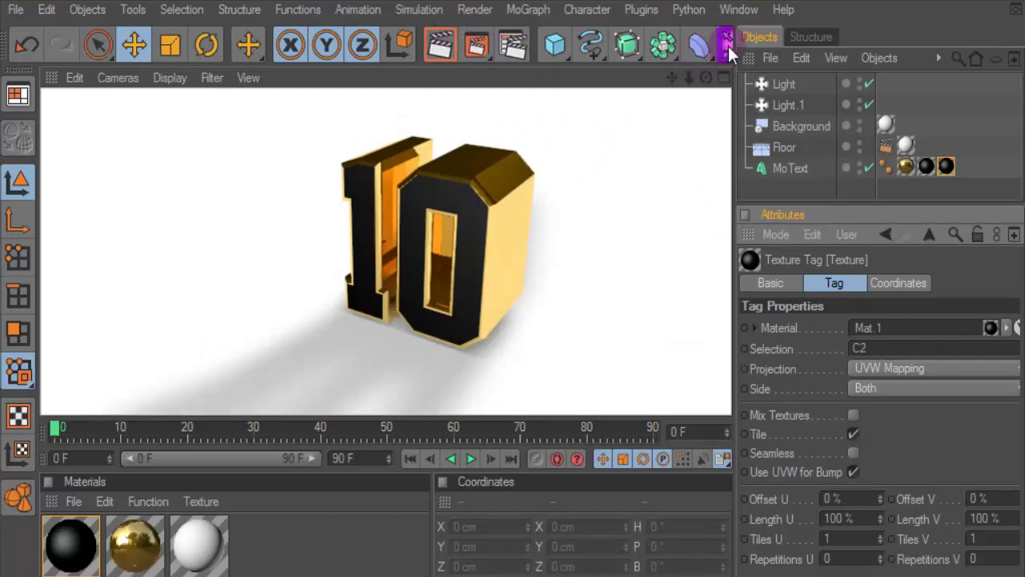
- Add a Sky hidden from the camera by a Compositing tag, and create a new material
left_click_drag(728, 46, 760, 233)
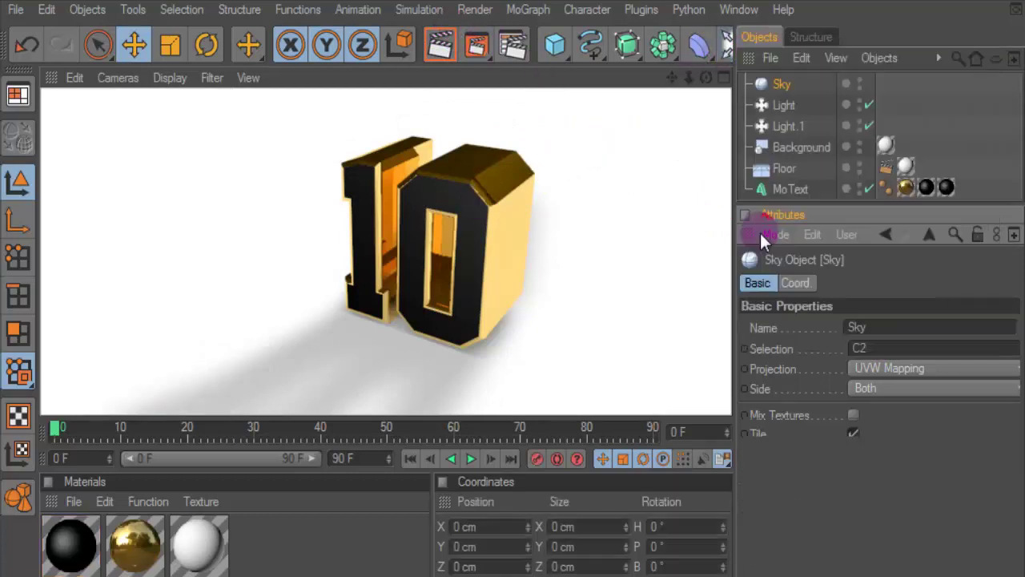
right_click_drag(782, 85, 833, 152)
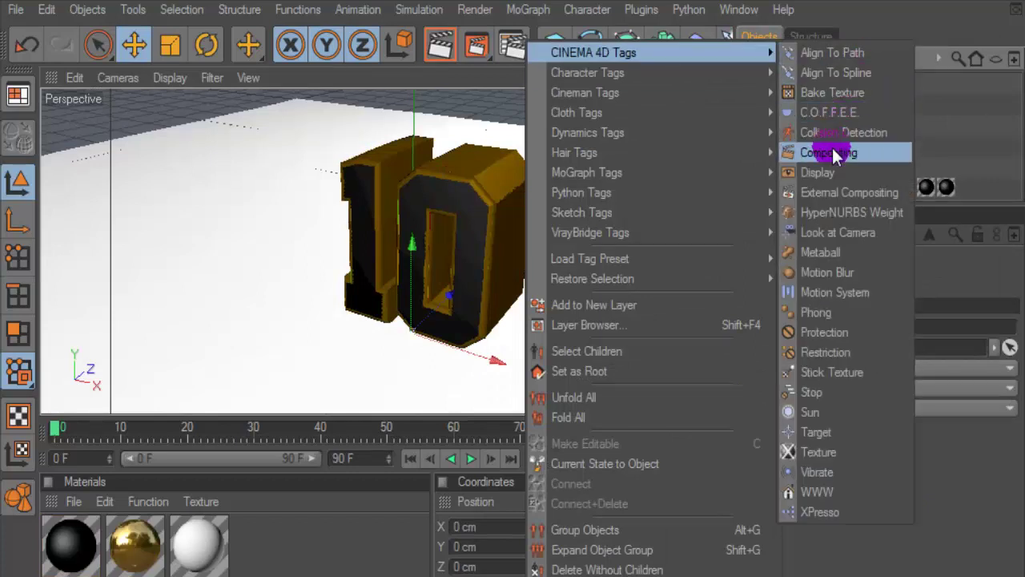
left_click(833, 153)
left_click(847, 390)
left_click(74, 502)
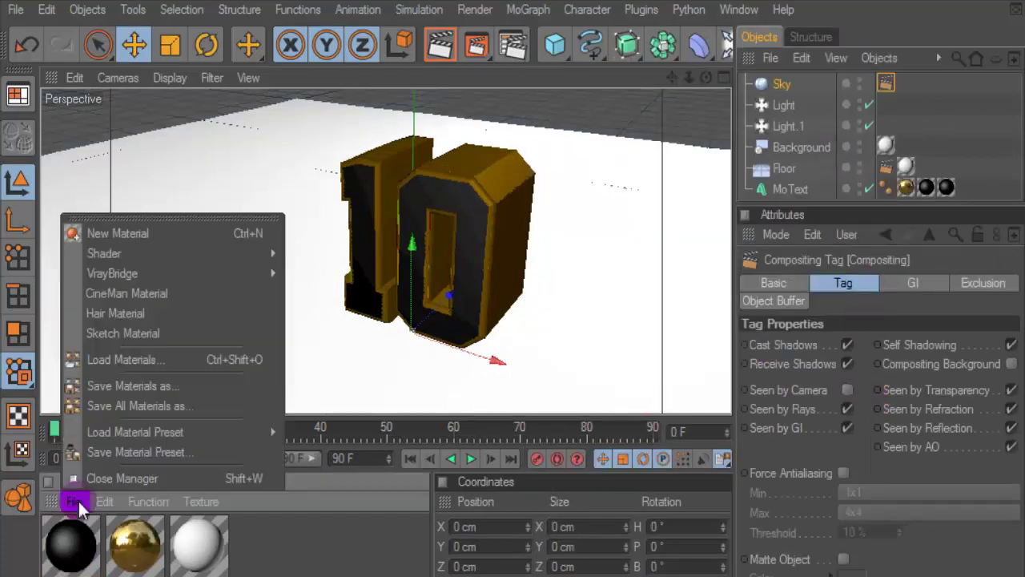
left_click(112, 233)
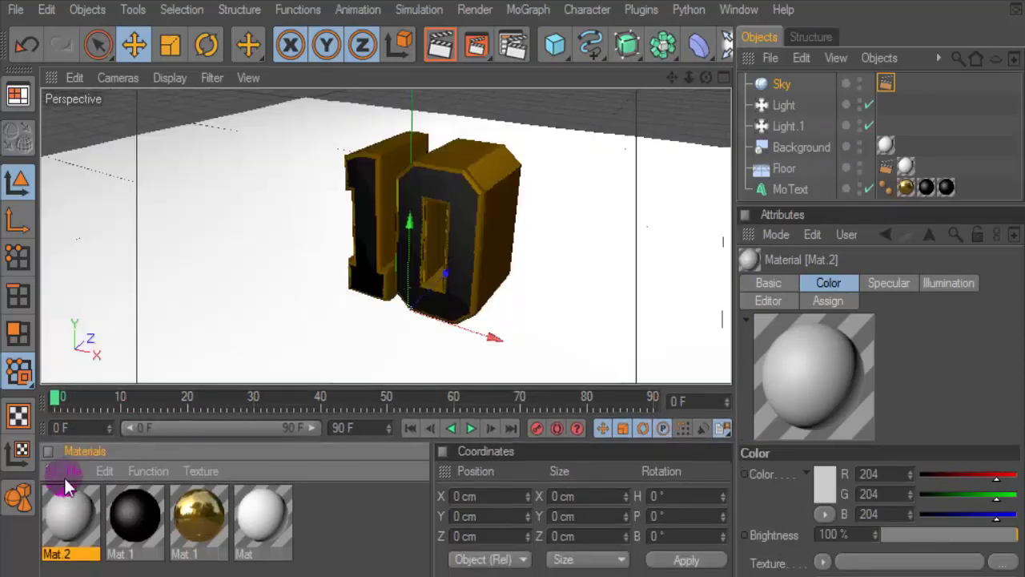
- Turn Mat.2 into a Luminance-only material textured with HDR 10.hdr and apply it to the Sky
double_click(69, 525)
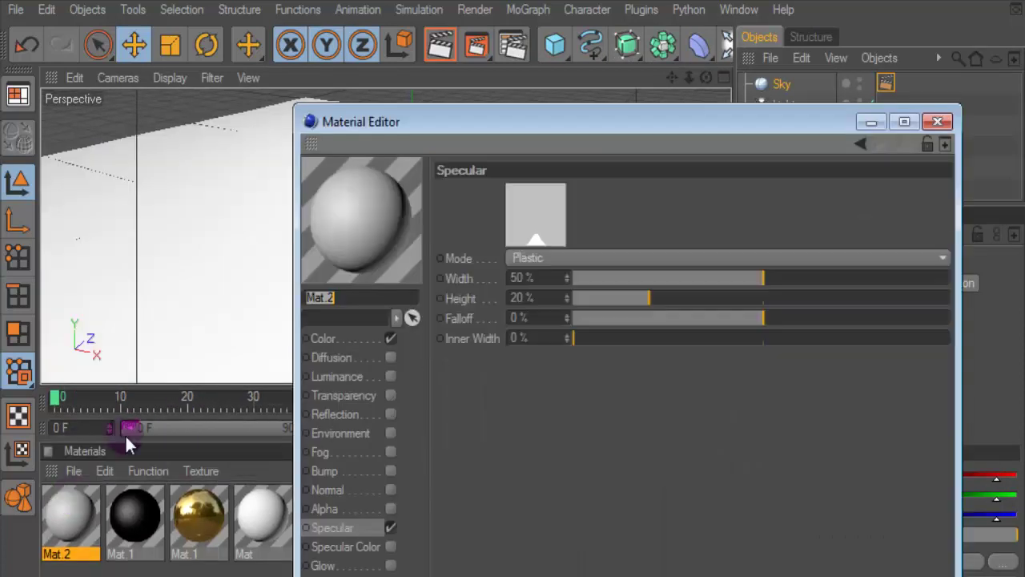
left_click(387, 337)
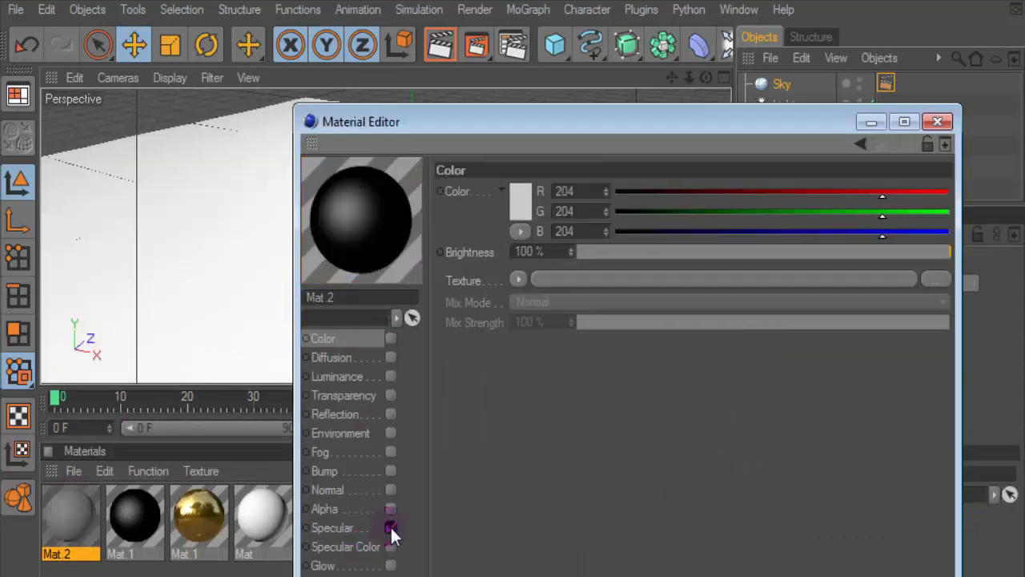
left_click(390, 528)
left_click(391, 375)
left_click(517, 279)
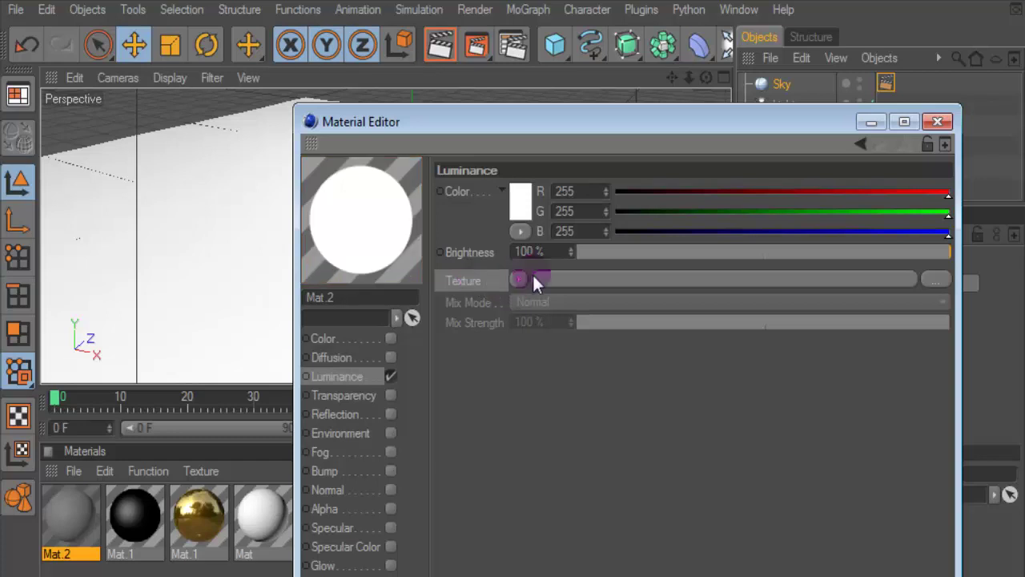
left_click(950, 279)
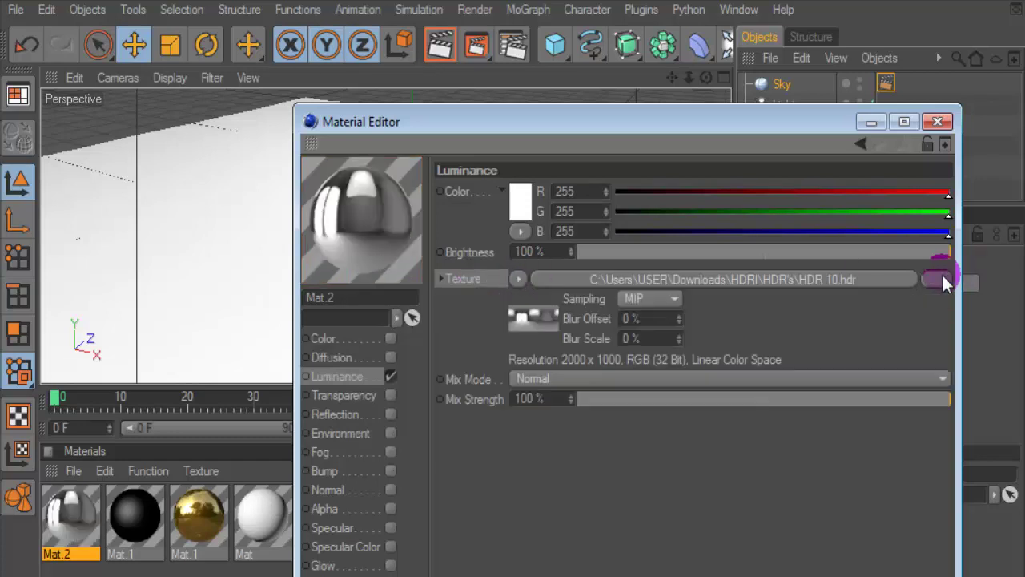
left_click(937, 122)
mouse_move(68, 519)
left_mouse_down()
mouse_move(769, 97)
mouse_move(906, 84)
left_mouse_up()
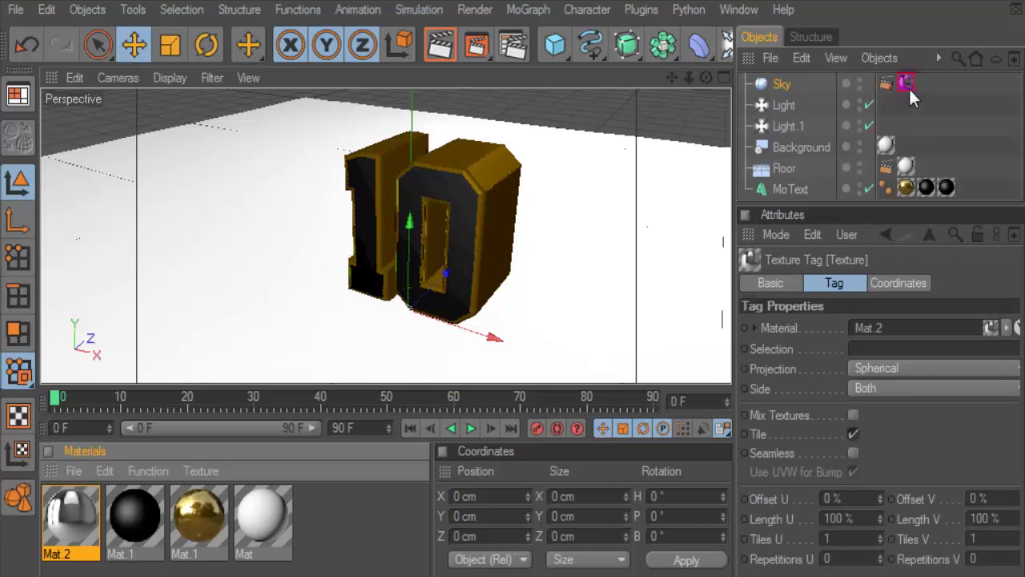
- Switch the Sky texture tag's projection from Spherical to Cubic and re-render the view
left_click(451, 47)
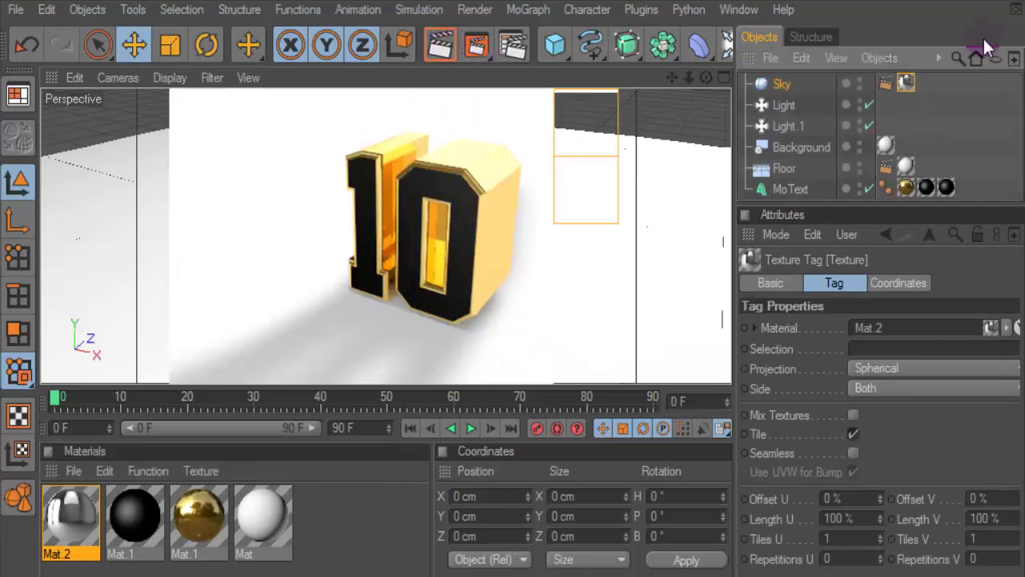
left_click(883, 368)
left_click(881, 447)
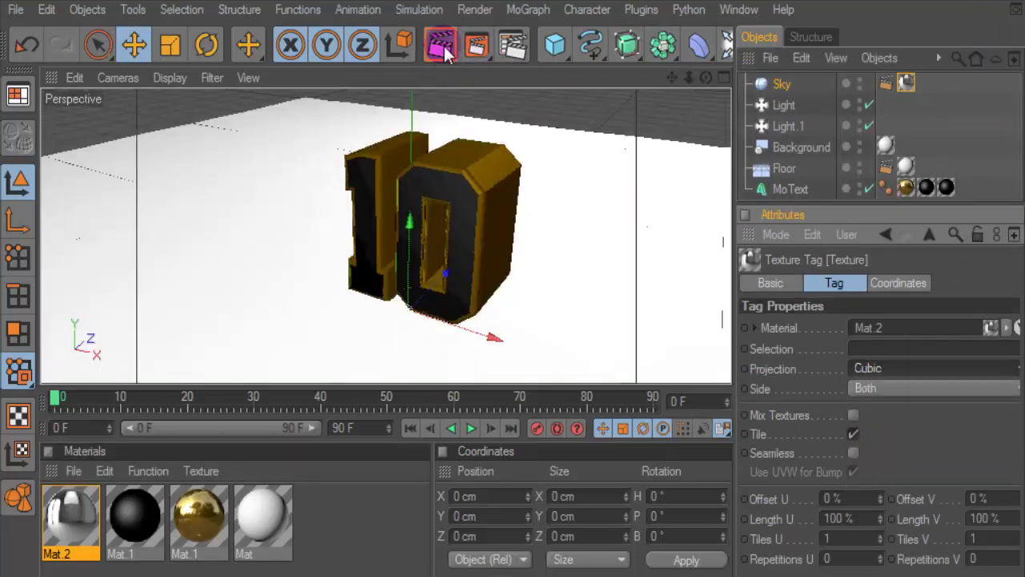
left_click(440, 47)
- Zoom out and orbit down to a lower frontal view of the whole floor and lights
left_click_drag(689, 78, 538, 72)
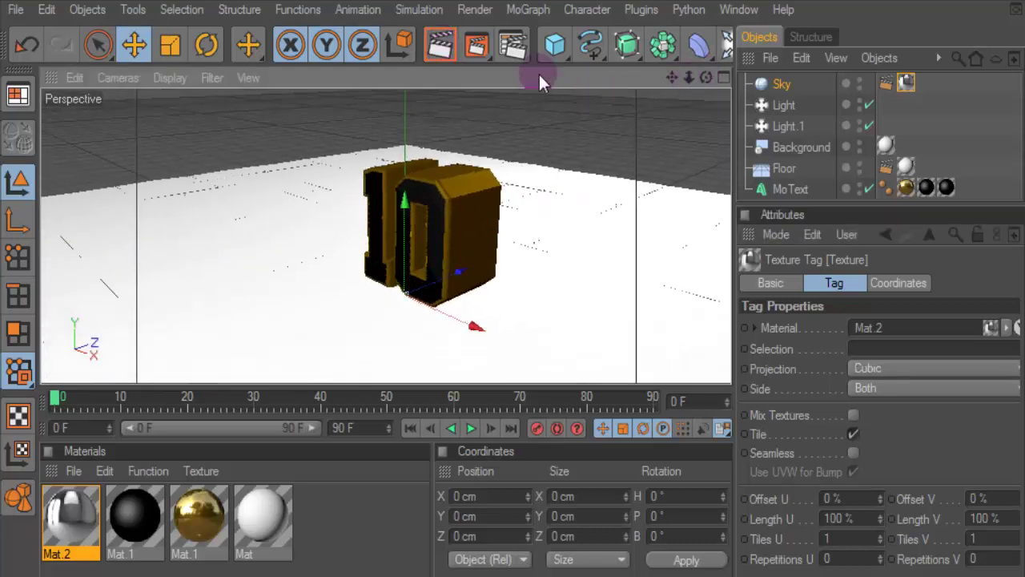
left_click(446, 42)
scroll(520, 156, "down", 2)
scroll(519, 156, "down", 2)
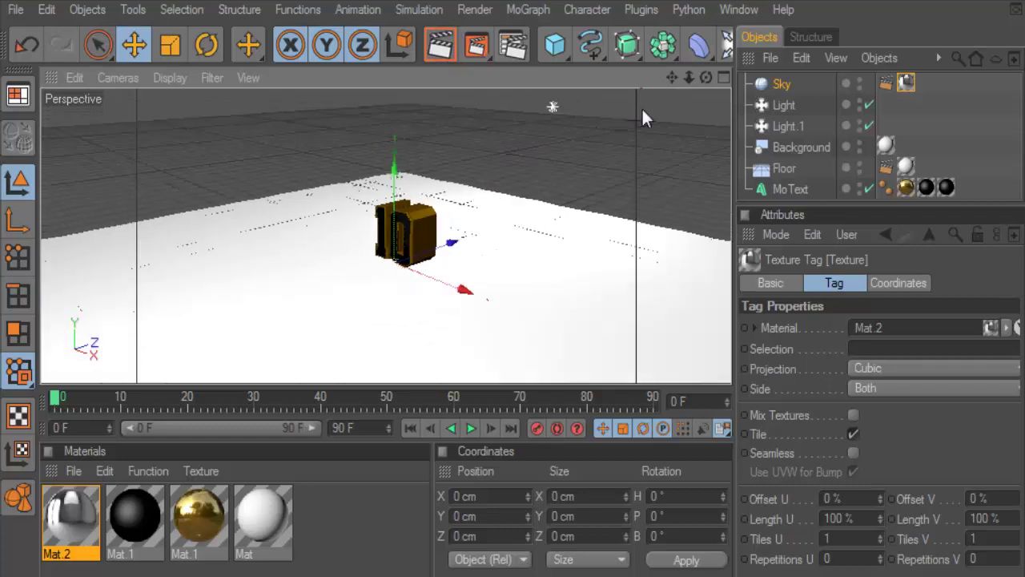
left_click_drag(705, 78, 665, 80)
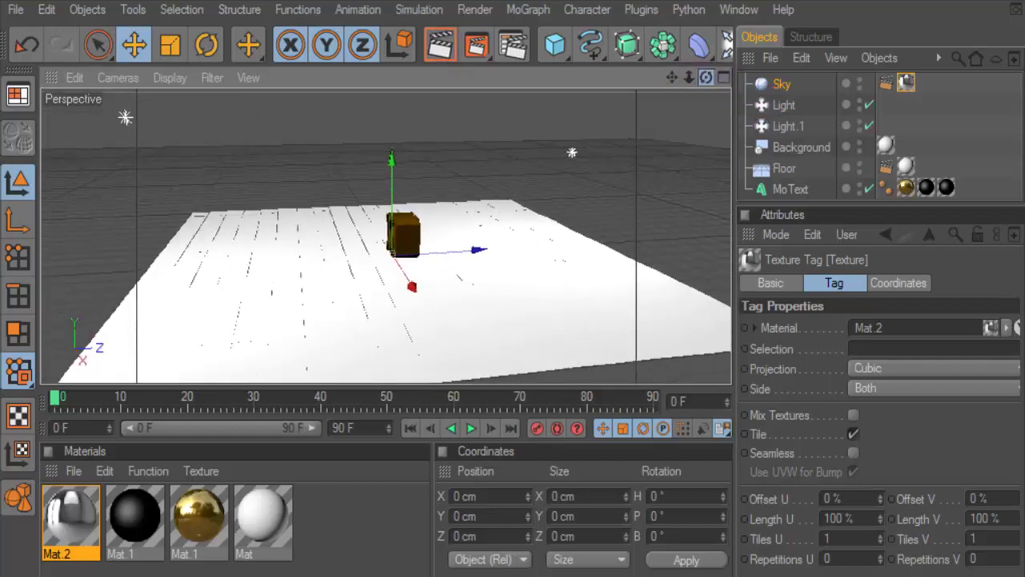
mouse_move(627, 130)
left_mouse_down()
mouse_move(704, 80)
mouse_move(688, 80)
left_mouse_up()
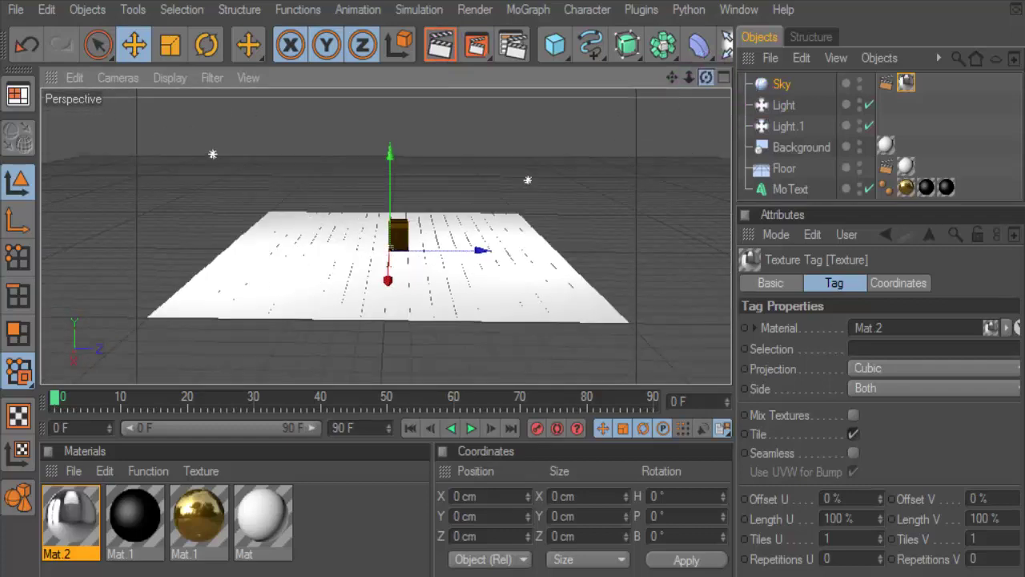
- Shift Light.1 sideways and raise it to Y 697.643 cm, select Light, then reframe close to the 10
left_click(788, 126)
left_click_drag(599, 181, 631, 181)
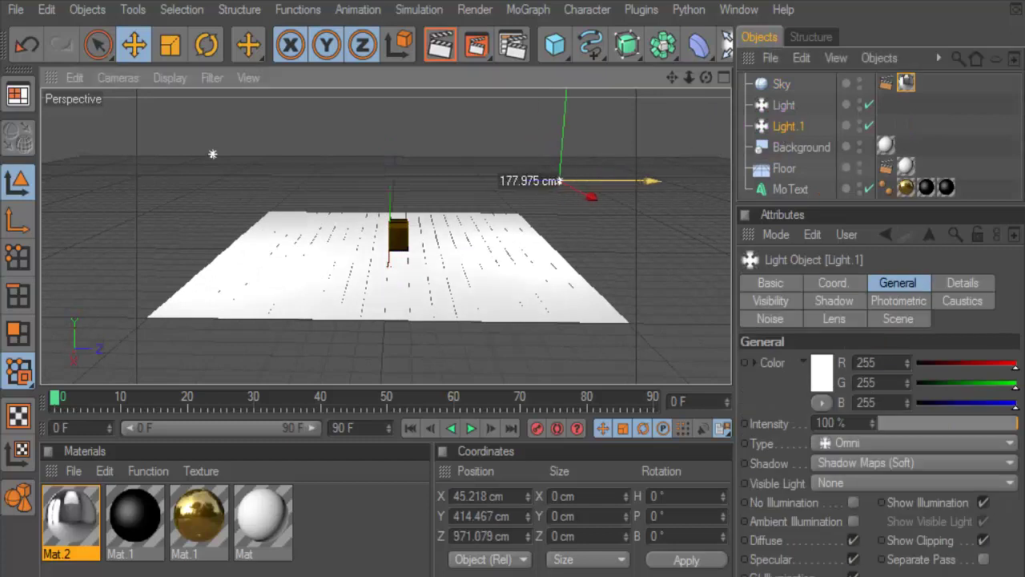
left_click_drag(564, 168, 566, 128)
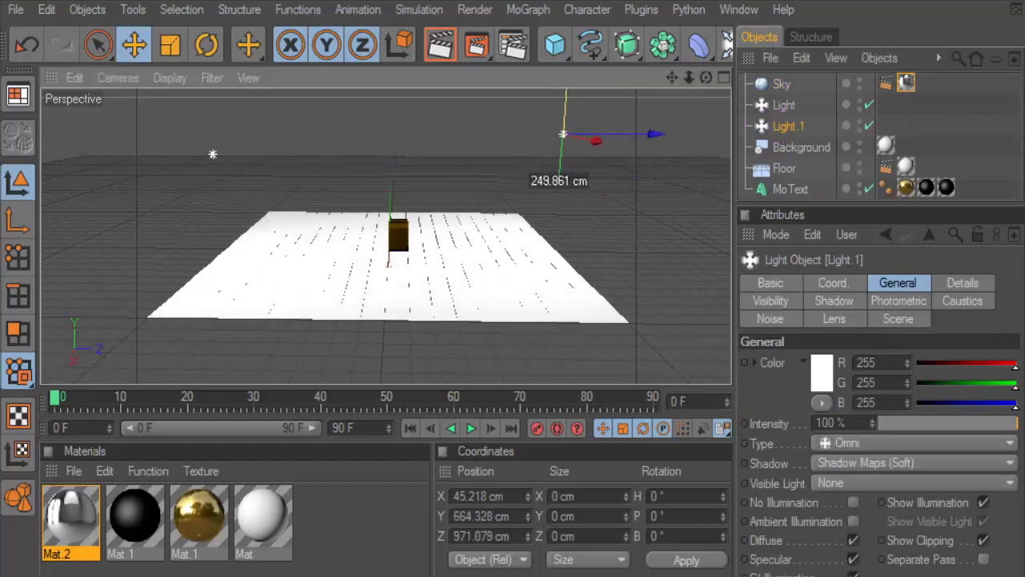
left_click(779, 105)
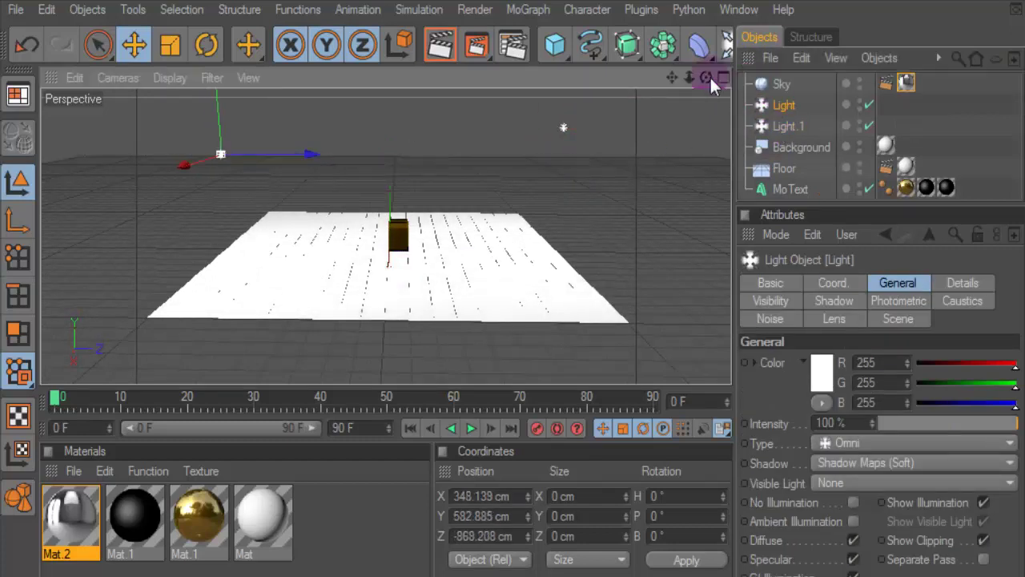
mouse_move(707, 77)
left_mouse_down()
mouse_move(846, 191)
mouse_move(841, 258)
left_mouse_up()
left_click(784, 216)
left_click_drag(671, 83, 440, 50)
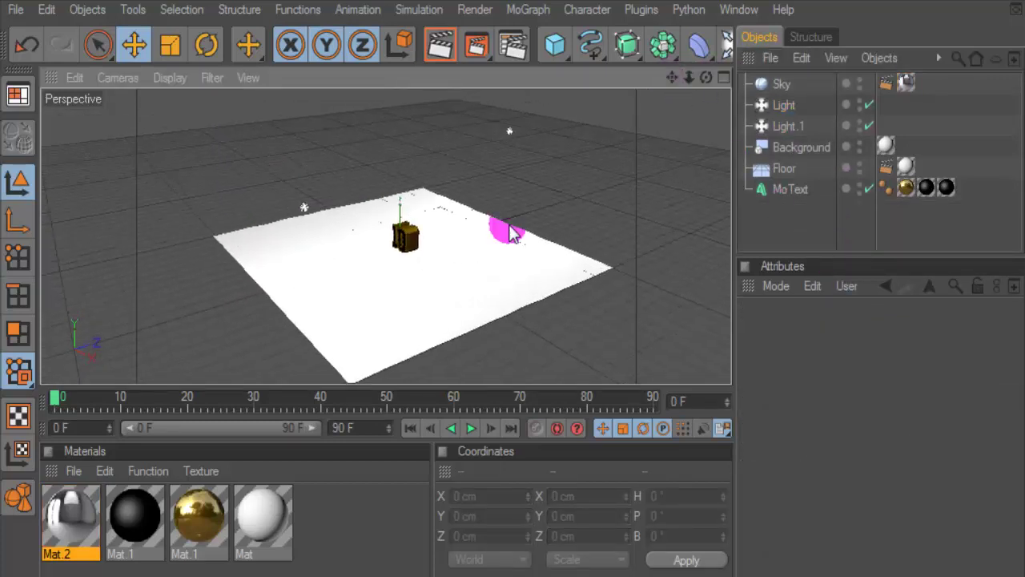
- Render test previews of the gold 10 from a wider, rotated angle, then select the MoText
left_click(438, 49)
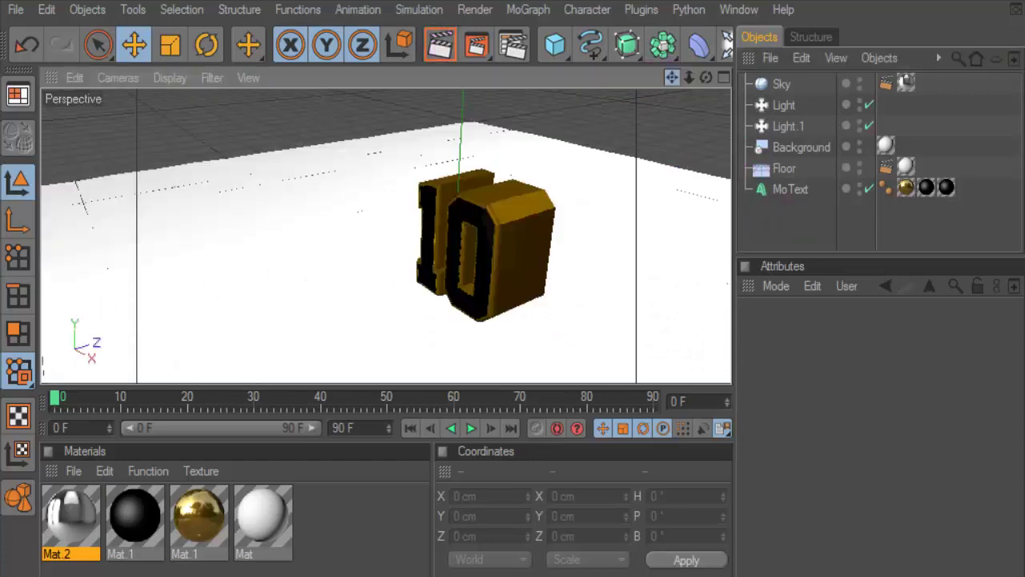
left_click_drag(689, 88, 693, 79)
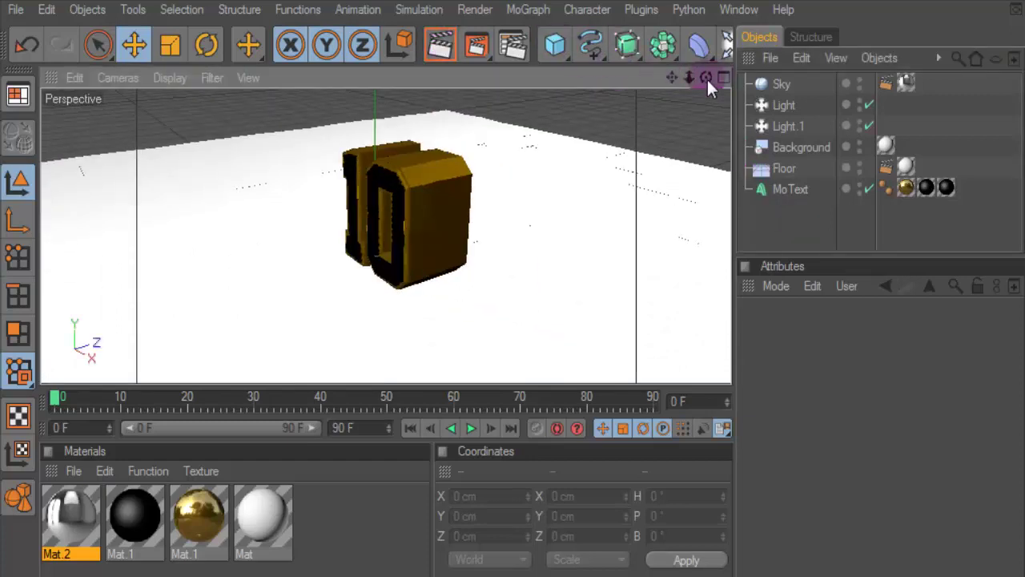
left_click_drag(706, 78, 673, 80)
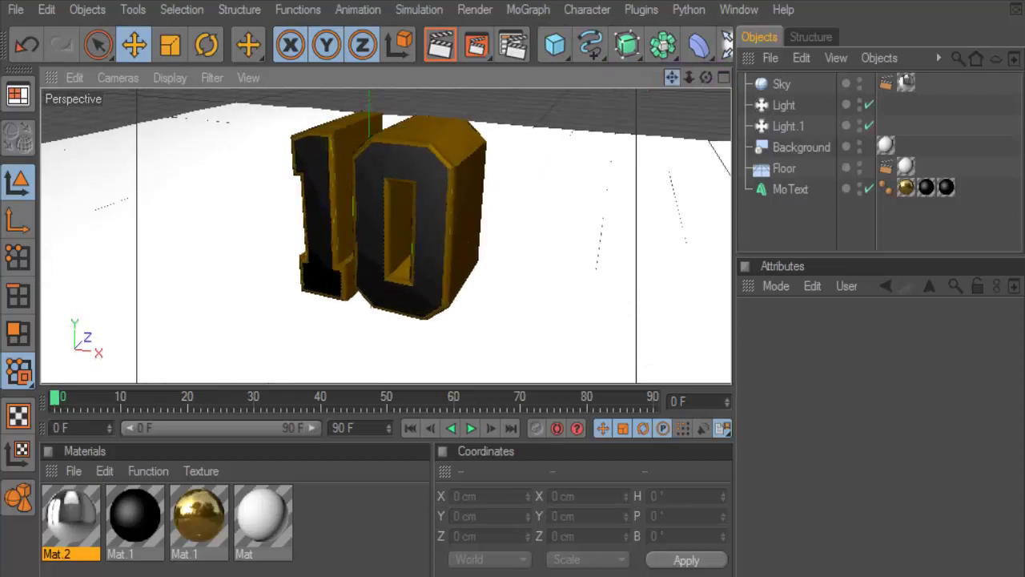
left_click(440, 45)
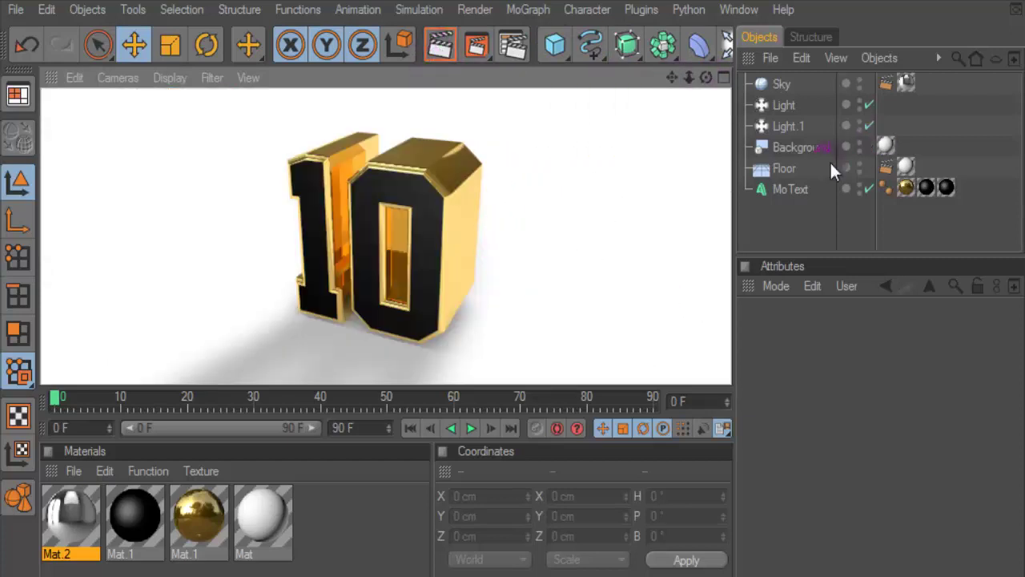
left_click(825, 189)
- Keyframe the Text value and extend the animation to 200 frames
left_click_drag(811, 265, 804, 185)
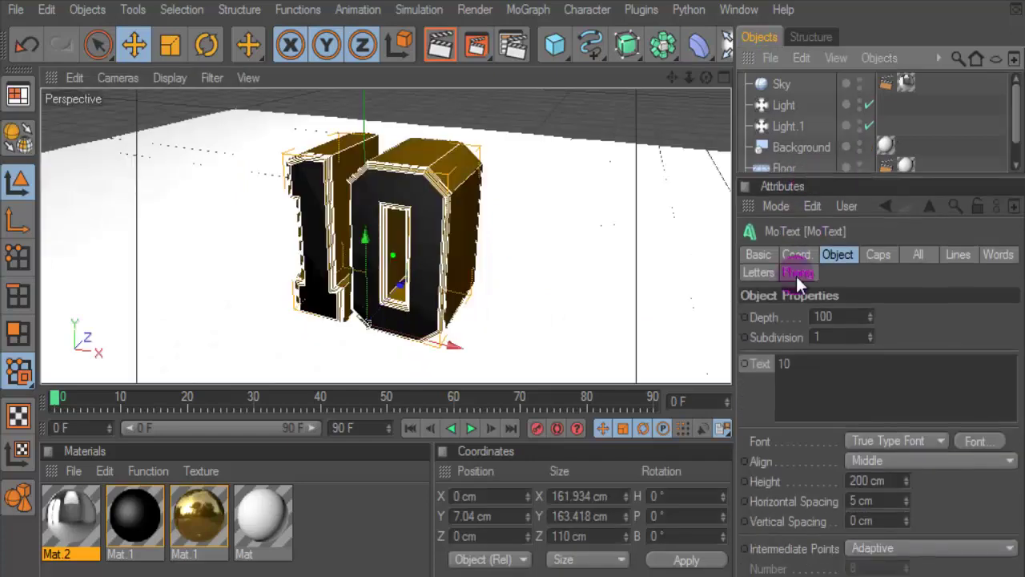
right_click(737, 373)
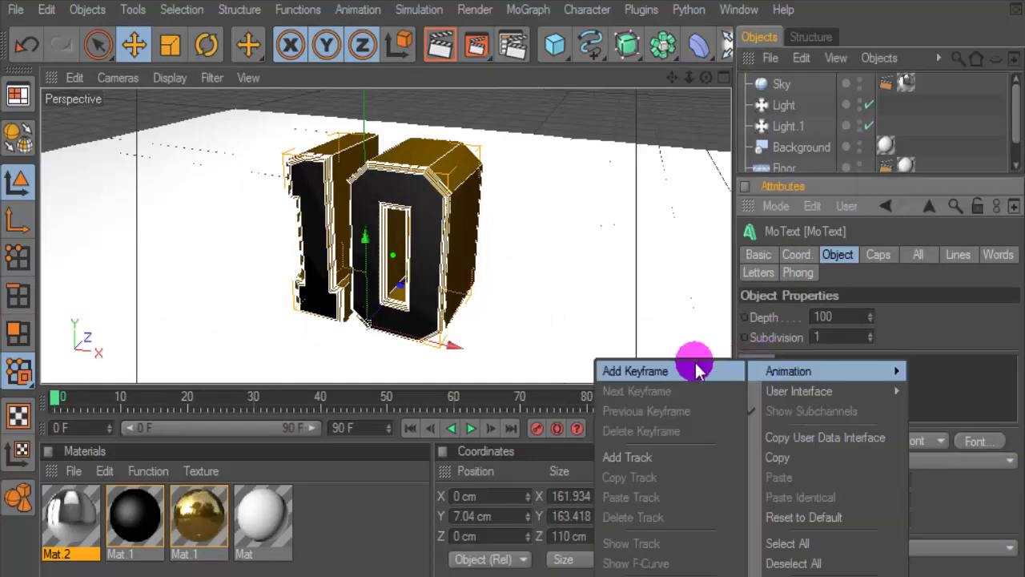
left_click(698, 367)
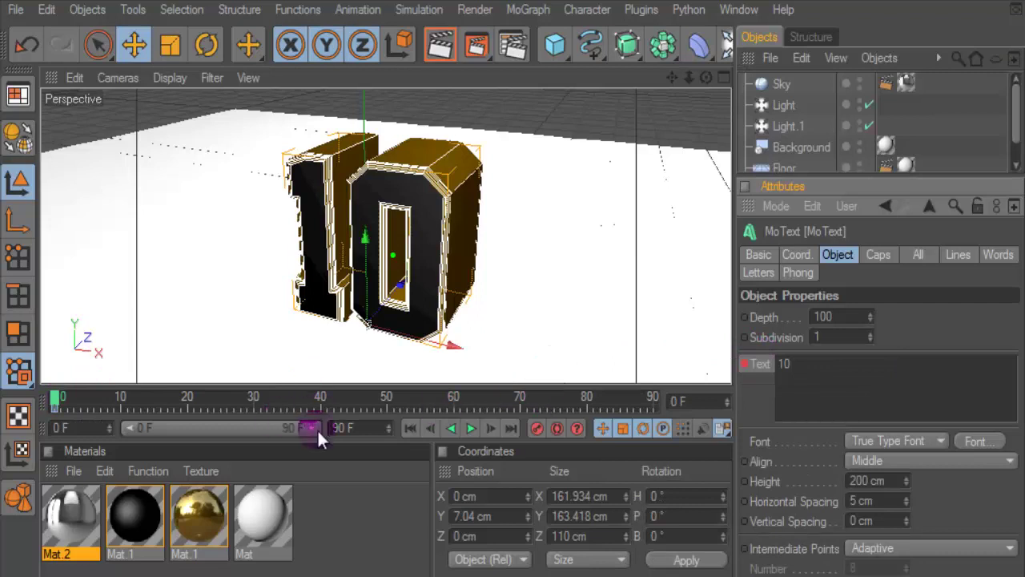
left_click(360, 427)
type("200")
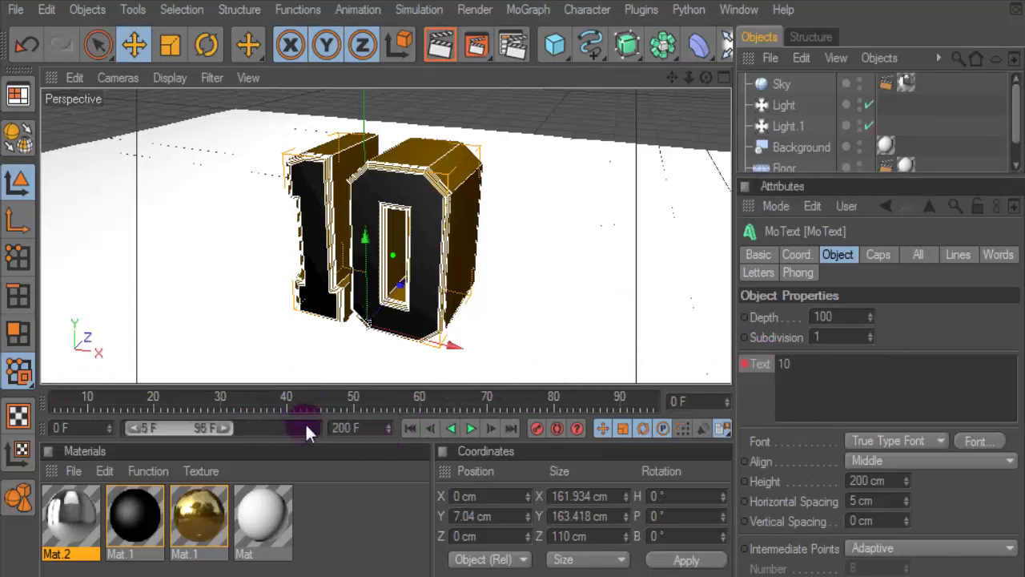
mouse_move(308, 422)
left_mouse_down()
mouse_move(237, 428)
mouse_move(334, 424)
left_mouse_up()
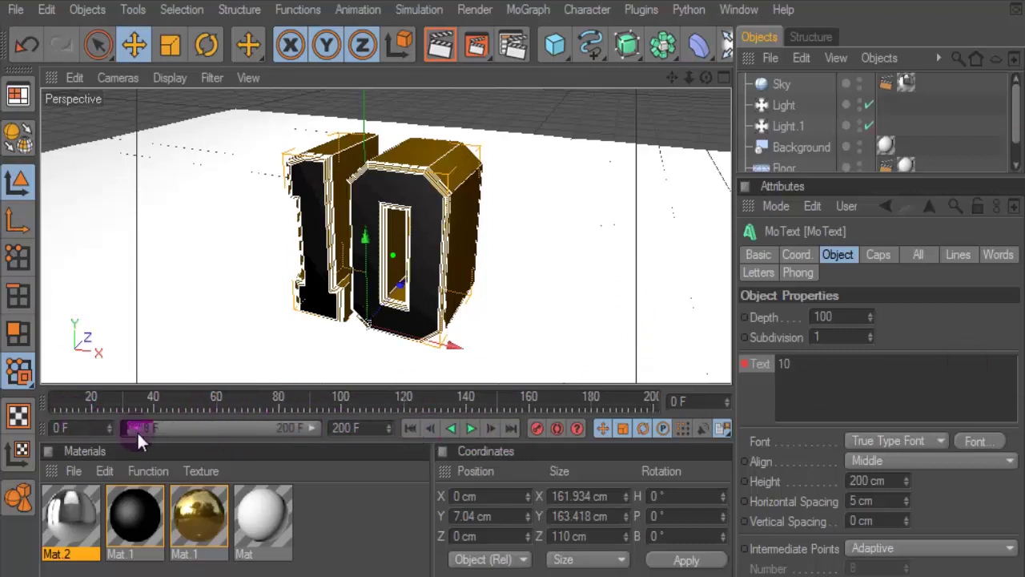
- Start the preview range at frame 0 and keyframe the text 10 at frame 0
left_click_drag(137, 431, 126, 430)
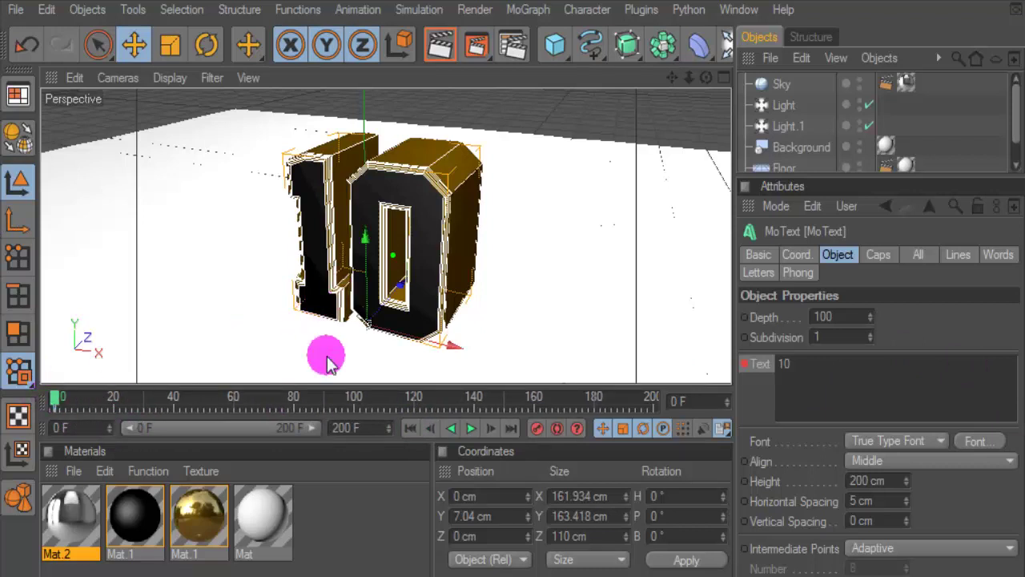
left_click(746, 364, "ctrl")
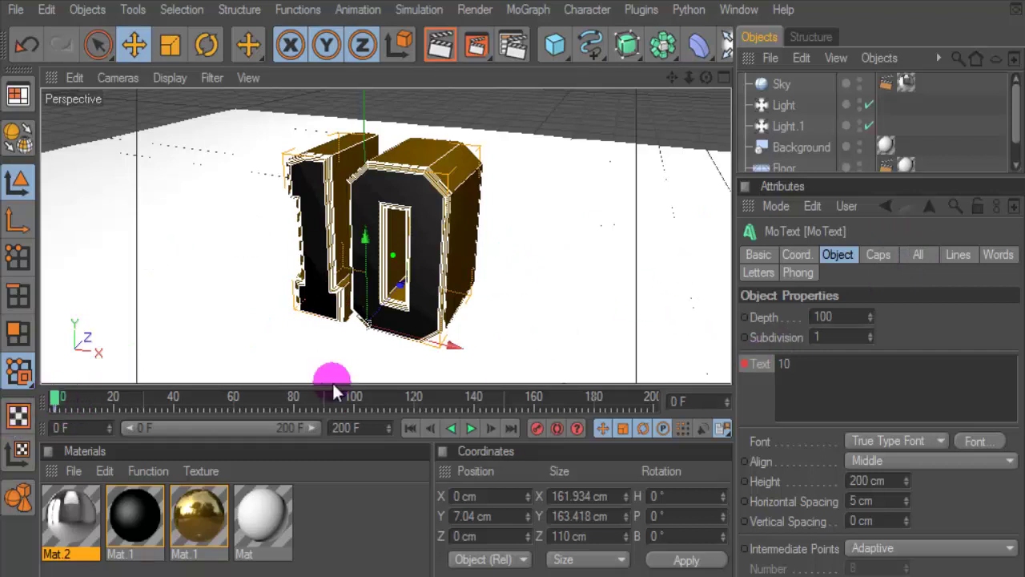
mouse_move(56, 403)
left_mouse_down()
mouse_move(164, 403)
mouse_move(53, 400)
left_mouse_up()
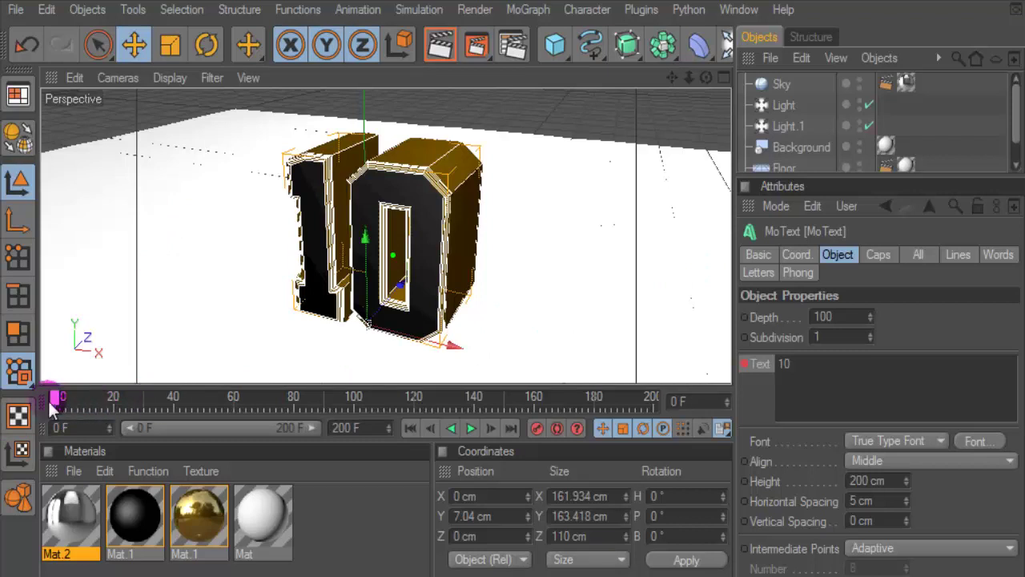
left_click(803, 254)
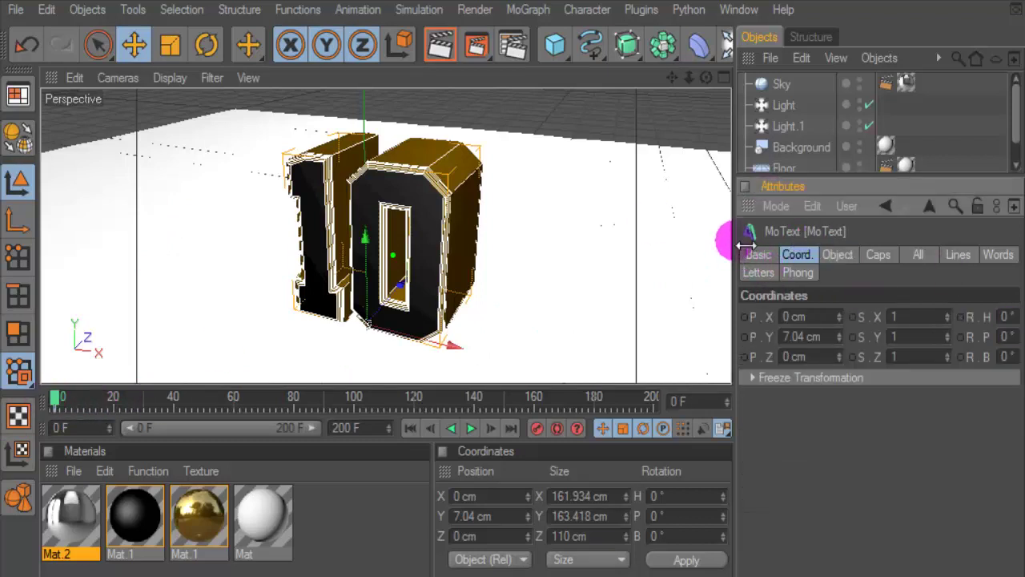
- Keyframe the MoText's rotation at frame 0
left_click_drag(734, 240, 681, 247)
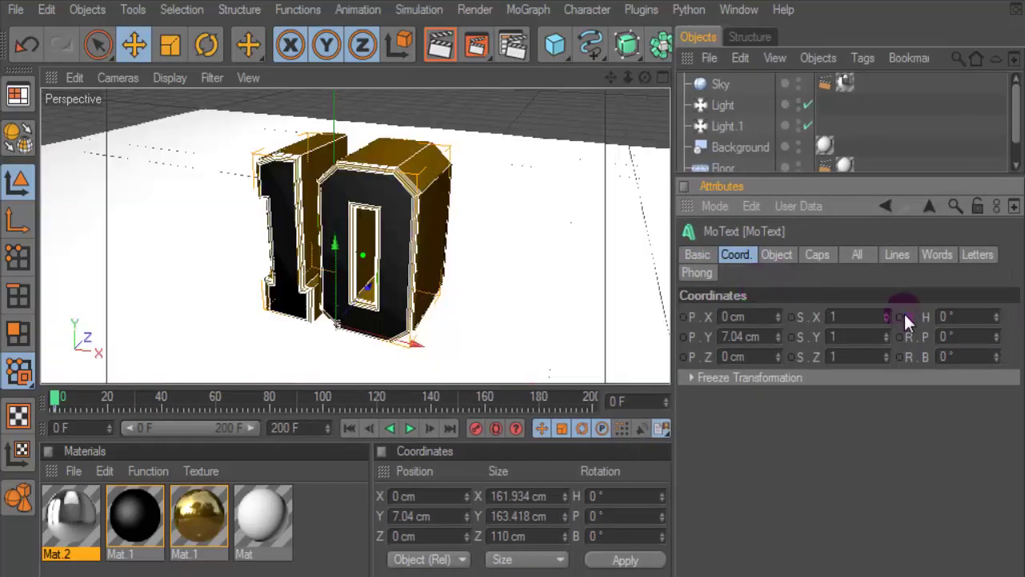
right_click(899, 314)
left_click(648, 329)
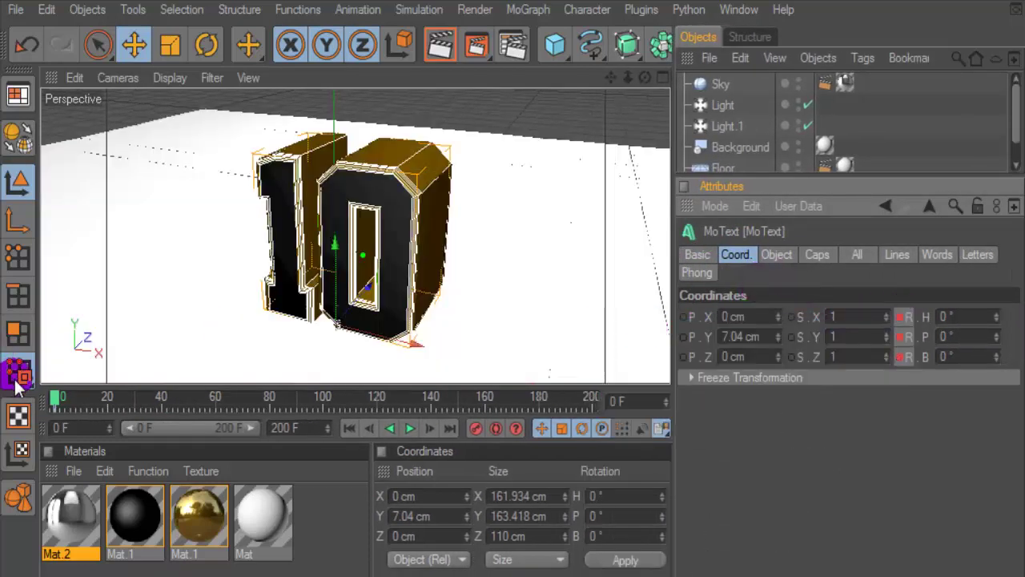
- At frame 39, set the heading to 360° and keyframe the rotation
left_click_drag(52, 398, 154, 402)
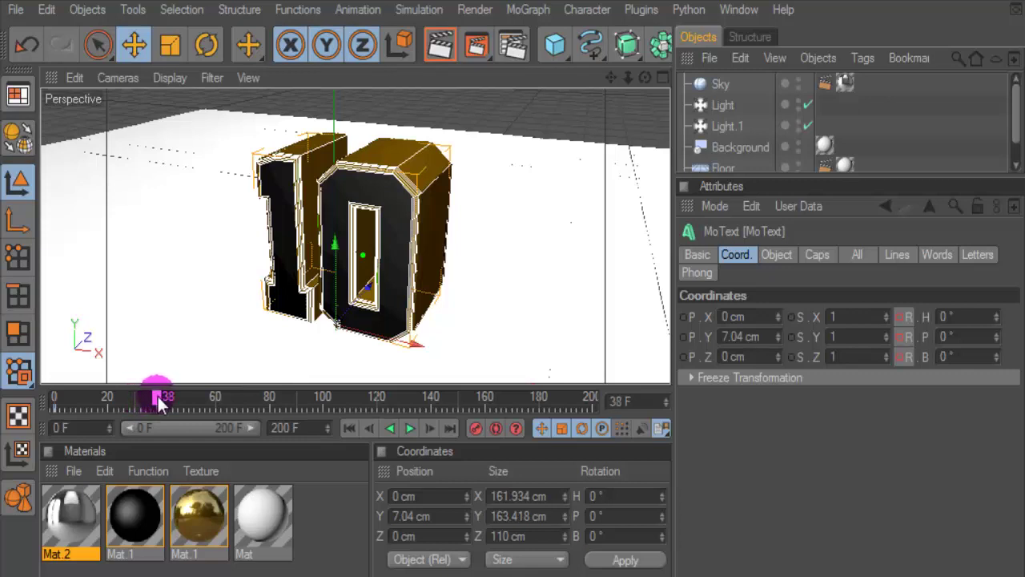
left_click_drag(157, 402, 160, 400)
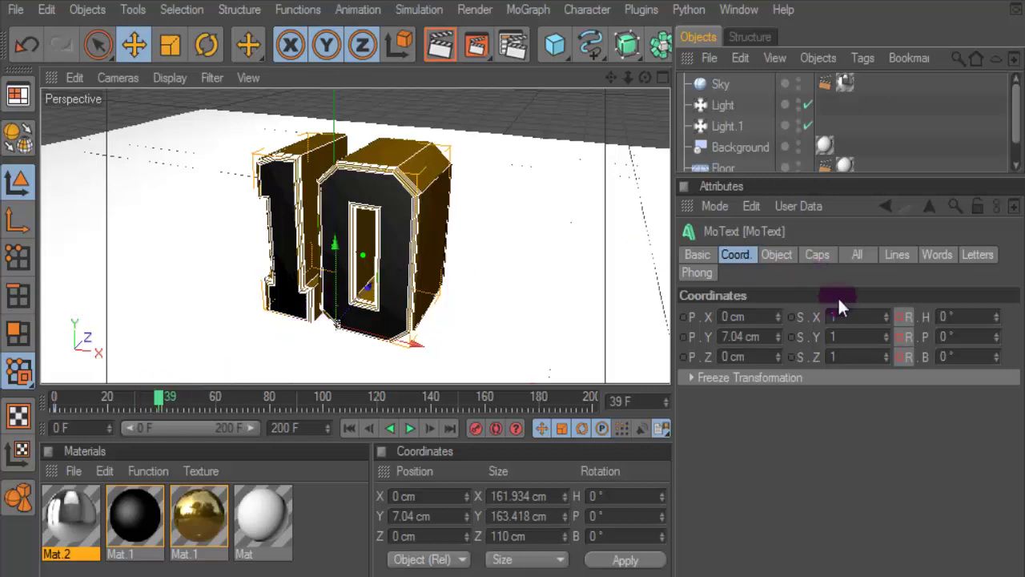
left_click(948, 317)
type("60")
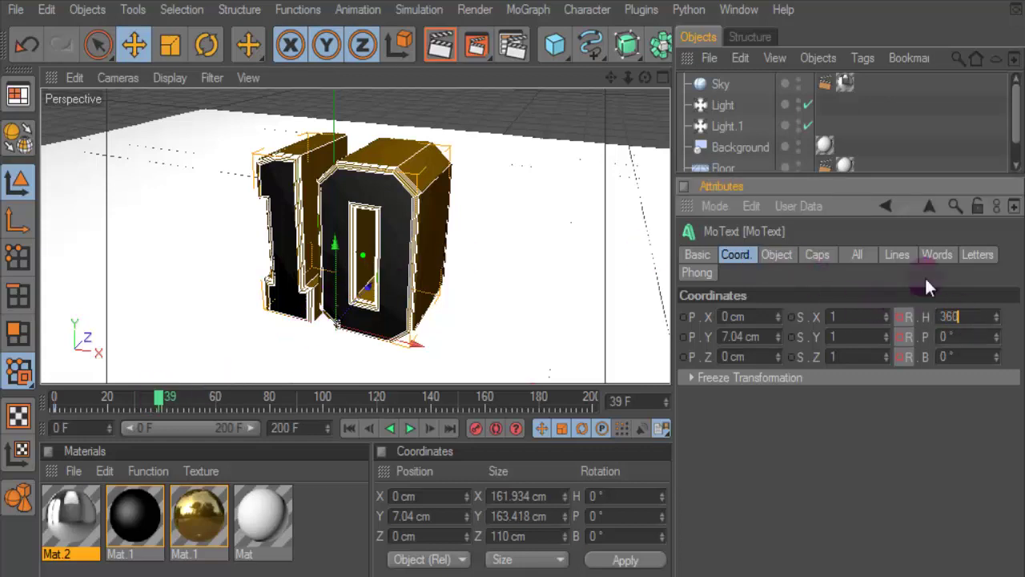
right_click(898, 322)
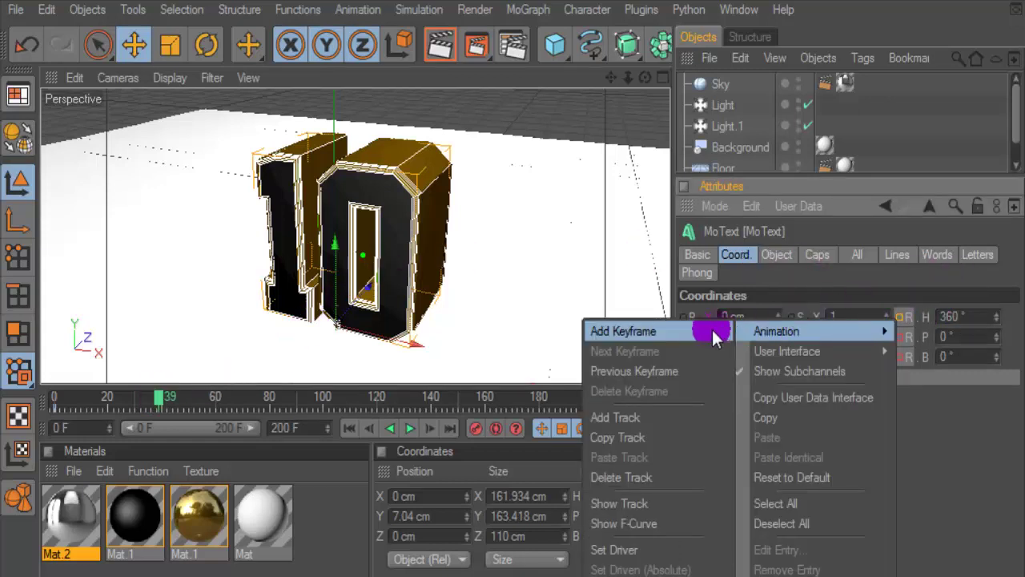
left_click(709, 329)
- Keyframe the text 10 at frame 39 and select it for replacement
left_click(773, 256)
right_click(683, 364)
mouse_move(727, 371)
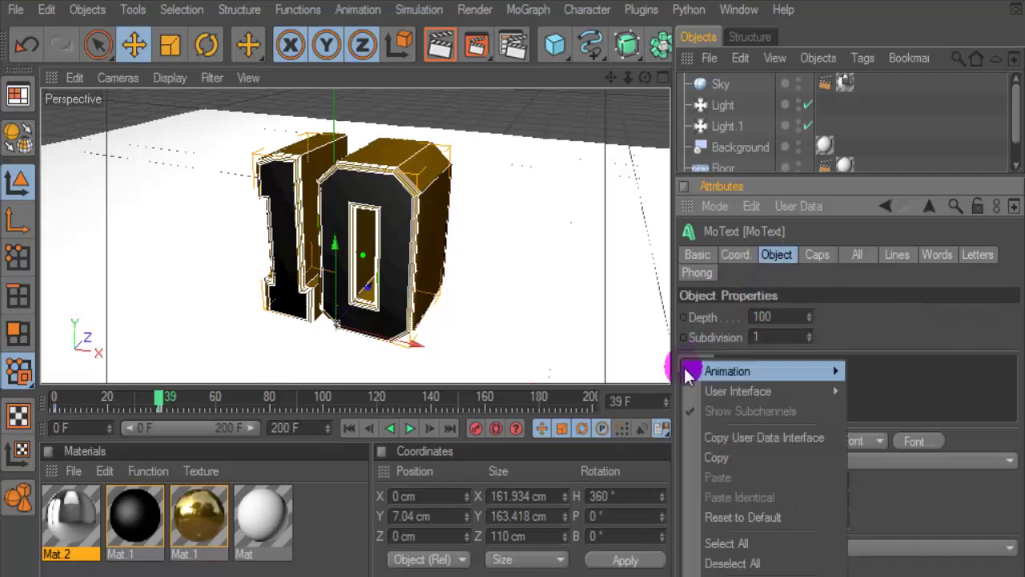
left_click(856, 372)
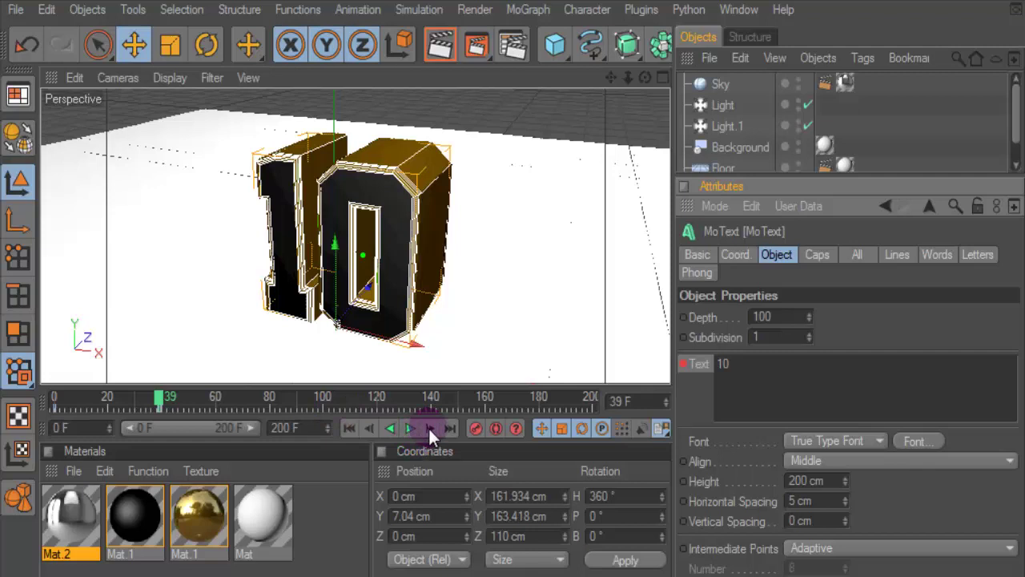
double_click(753, 367)
type("9")
- Keyframe text 9 and heading 0° at frame 40, then replay the countdown from frame 0
right_click(683, 364)
left_click(879, 370)
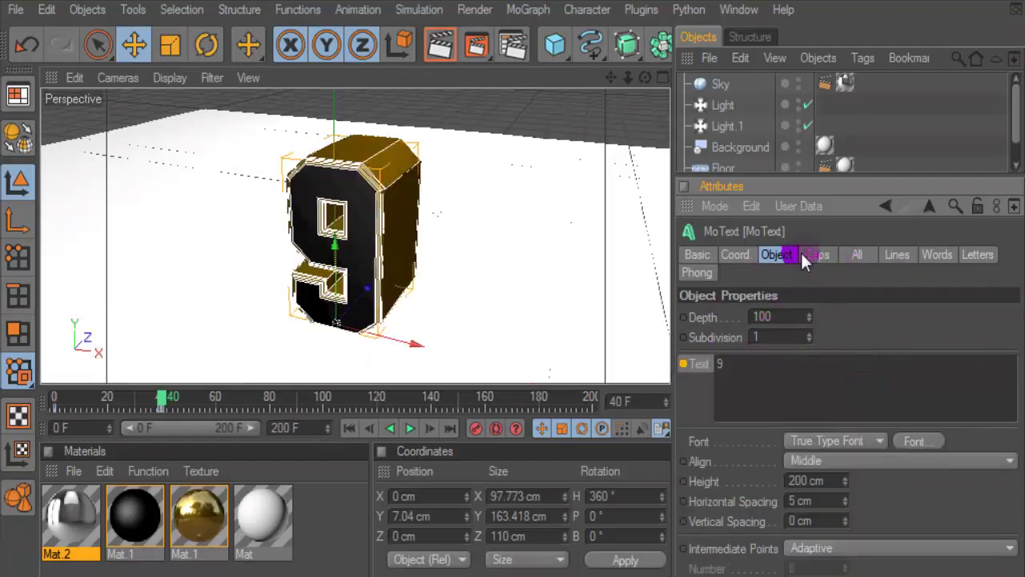
left_click(733, 254)
left_click(945, 317)
left_click_drag(945, 317, 926, 311)
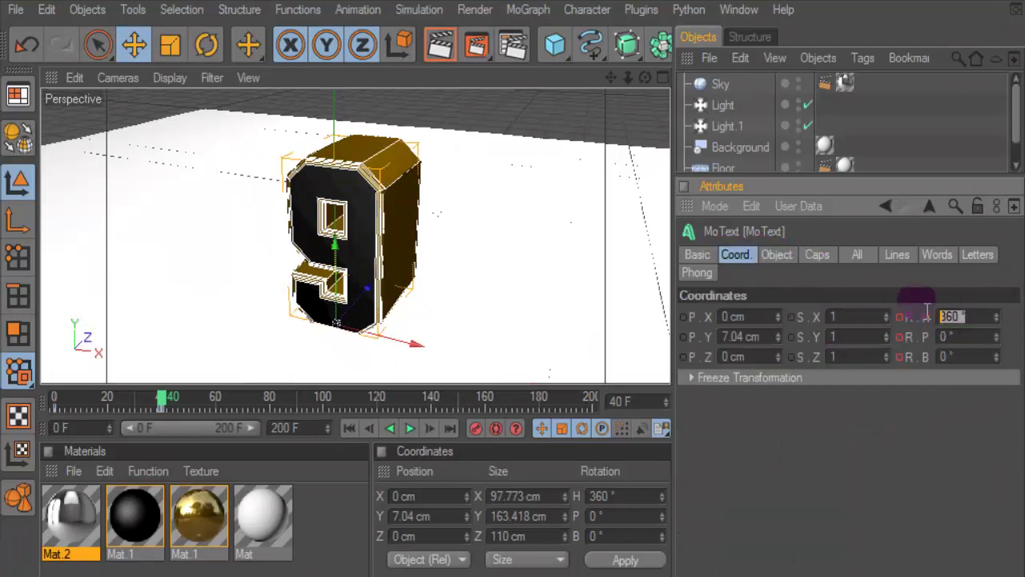
type("0")
right_click(898, 315)
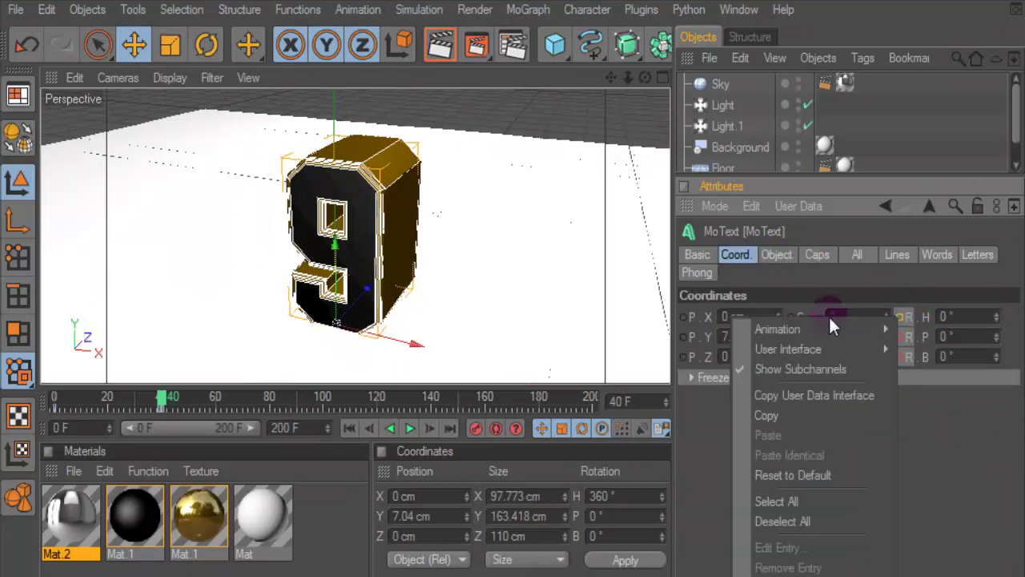
left_click(698, 324)
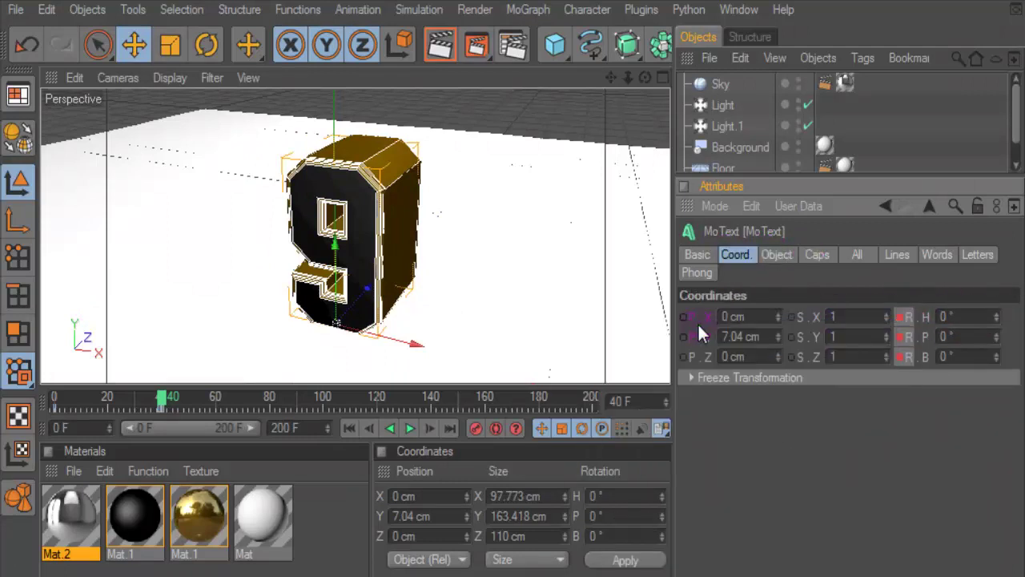
left_click(347, 427)
left_click(410, 427)
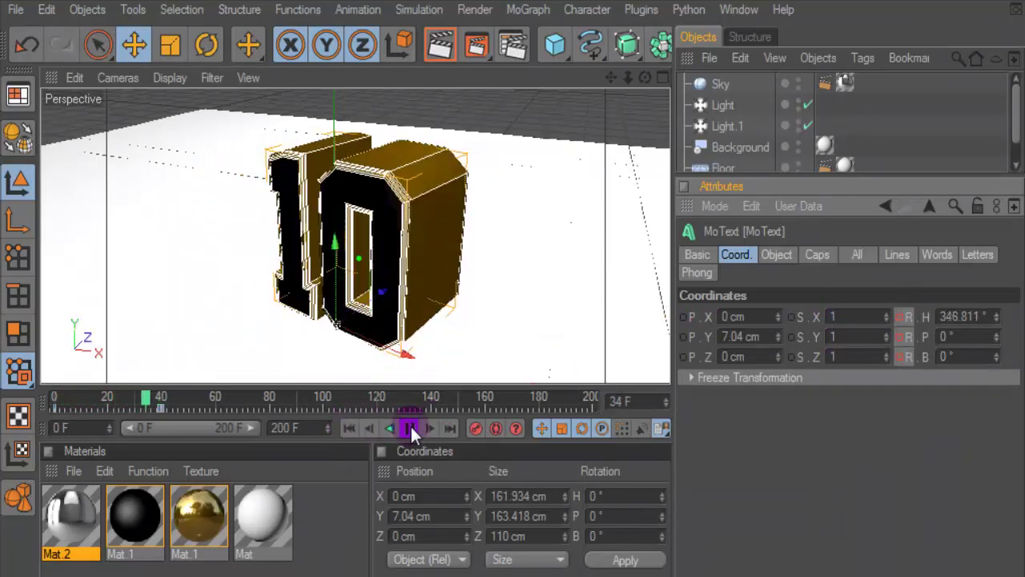
- Enlarge and recentre the viewport, then replay the 10-to-9 spin, stopping at frame 62
left_click(408, 421)
left_click_drag(411, 389, 410, 419)
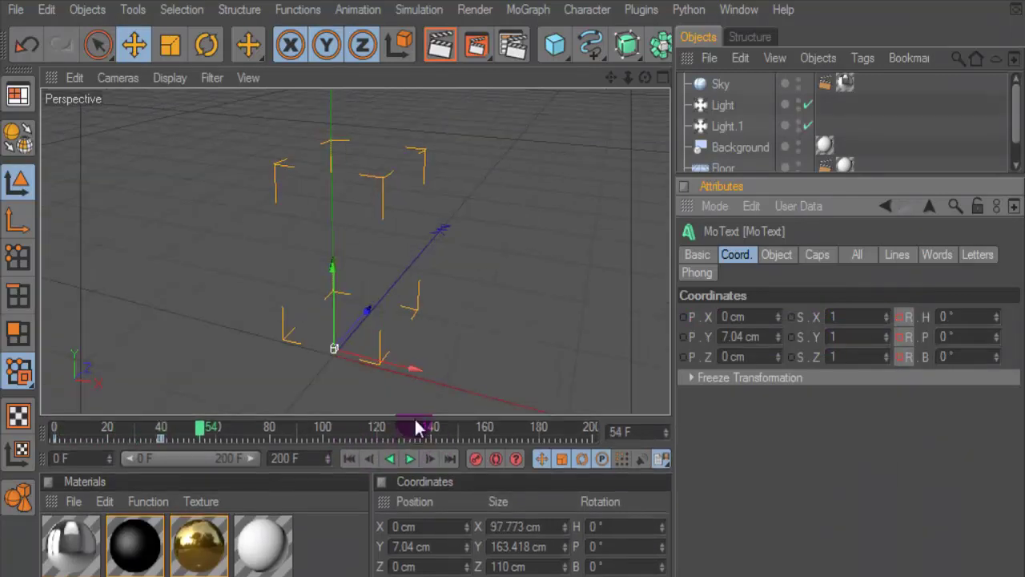
left_click_drag(609, 79, 401, 331)
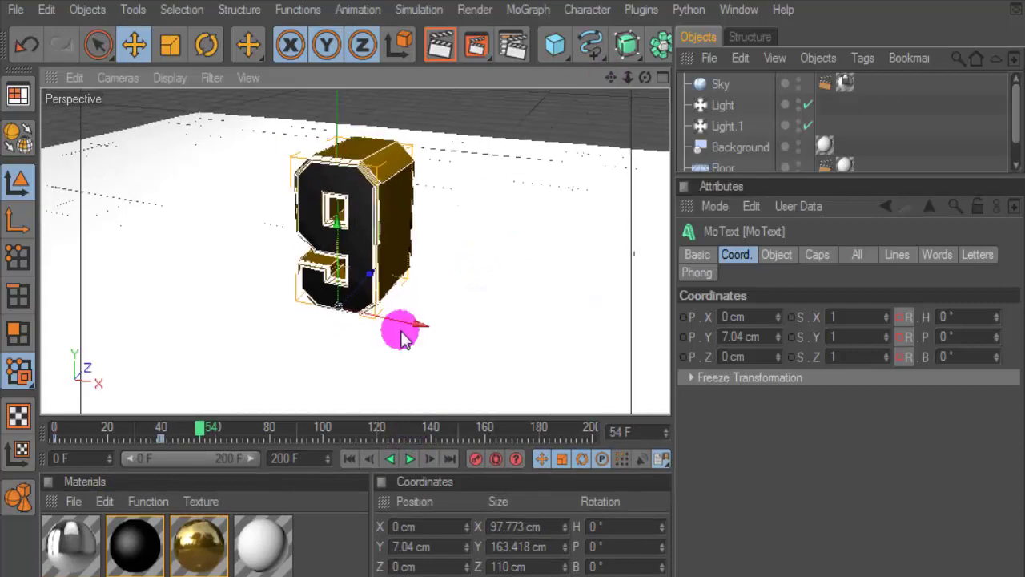
left_click(349, 461)
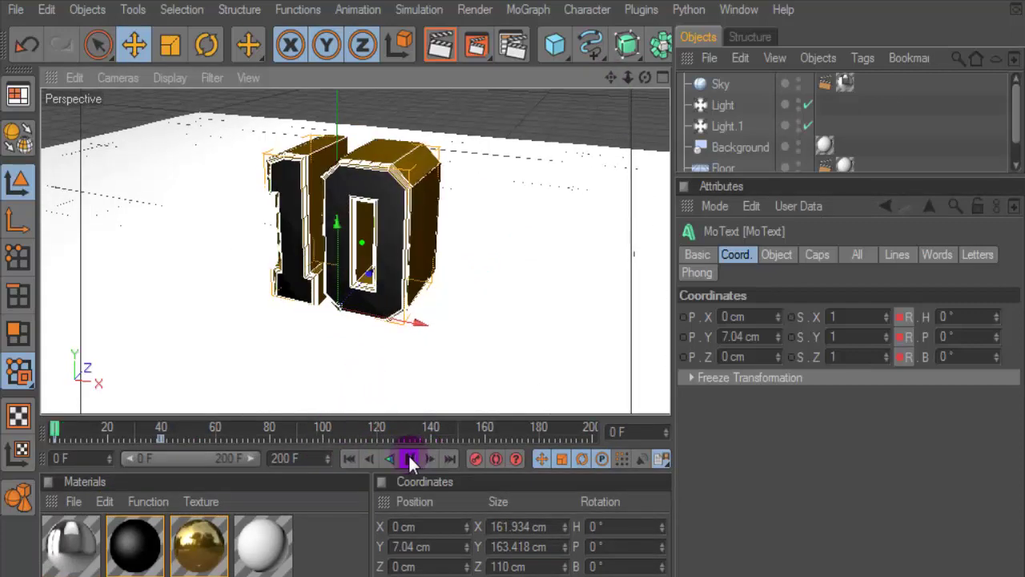
left_click(409, 457)
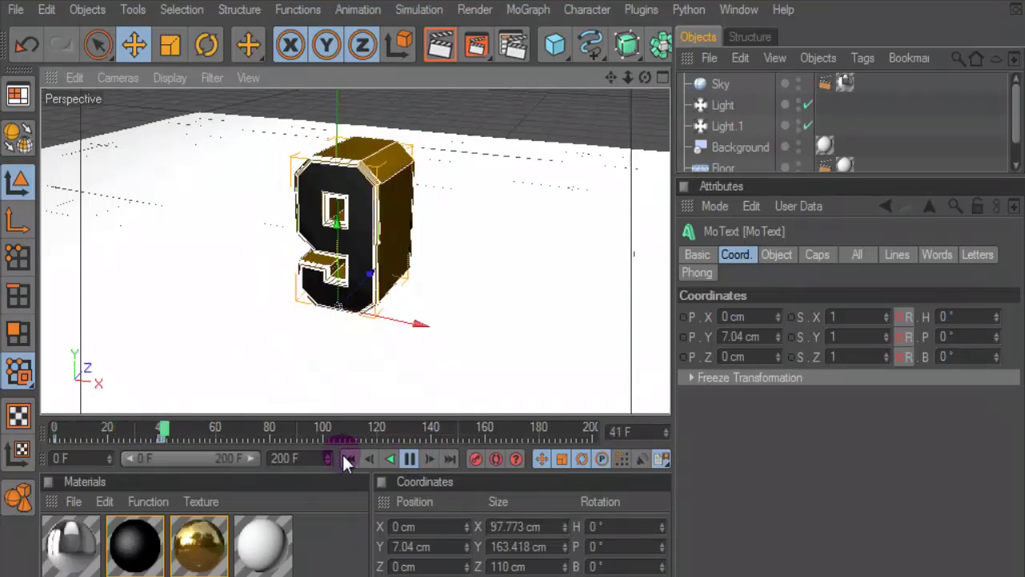
left_click(370, 459)
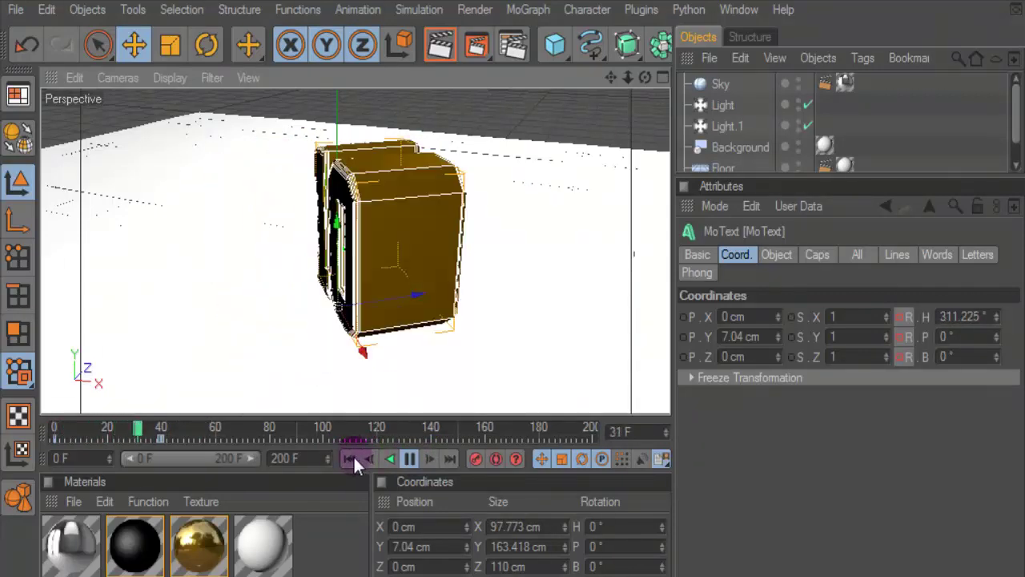
left_click(398, 455)
left_click(397, 455)
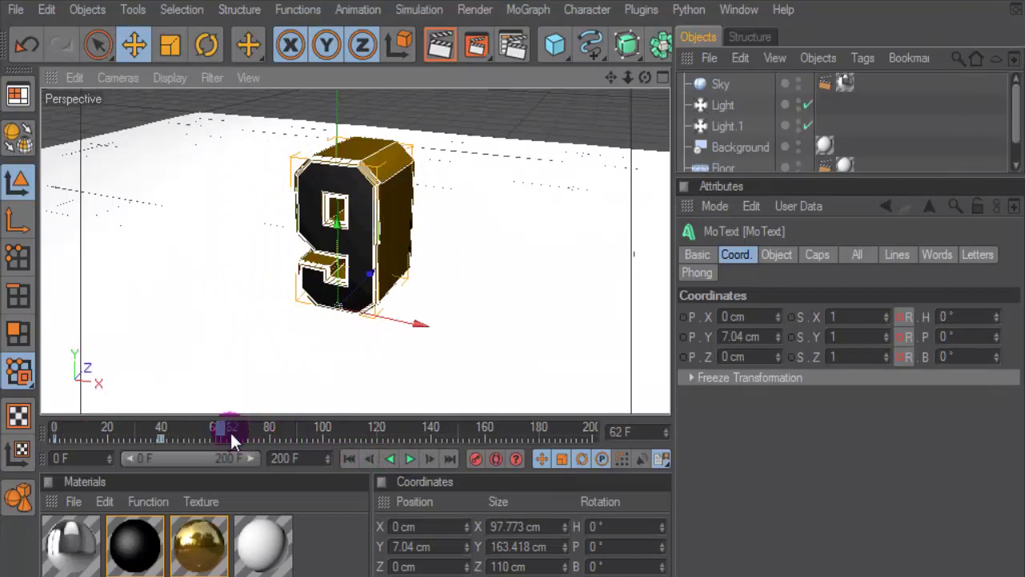
- Scrub to frame 79 and keyframe the 360° heading and the text 9 there
mouse_move(224, 433)
left_mouse_down()
mouse_move(247, 431)
mouse_move(224, 431)
left_mouse_up()
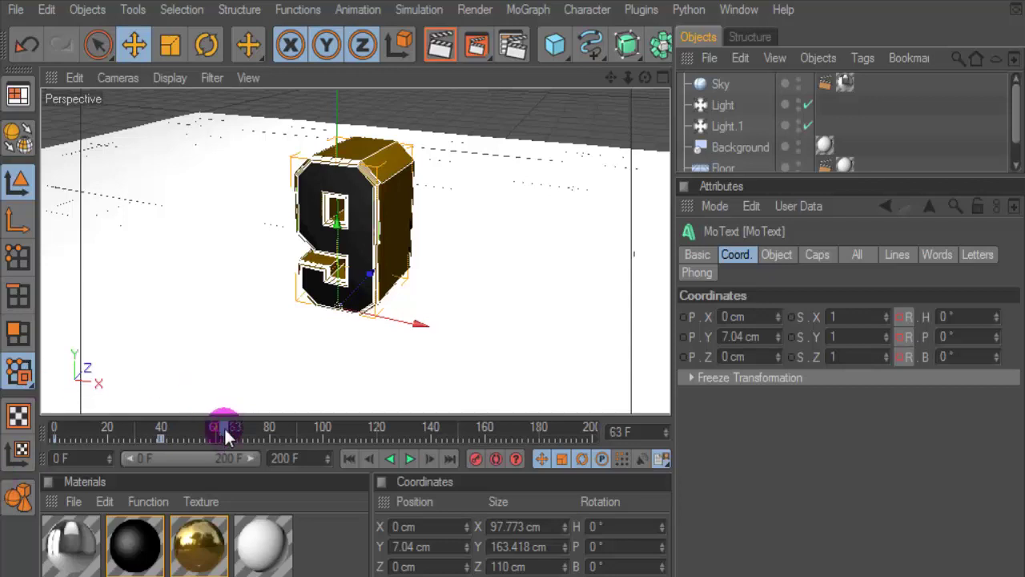
mouse_move(223, 430)
left_mouse_down()
mouse_move(142, 431)
mouse_move(168, 436)
left_mouse_up()
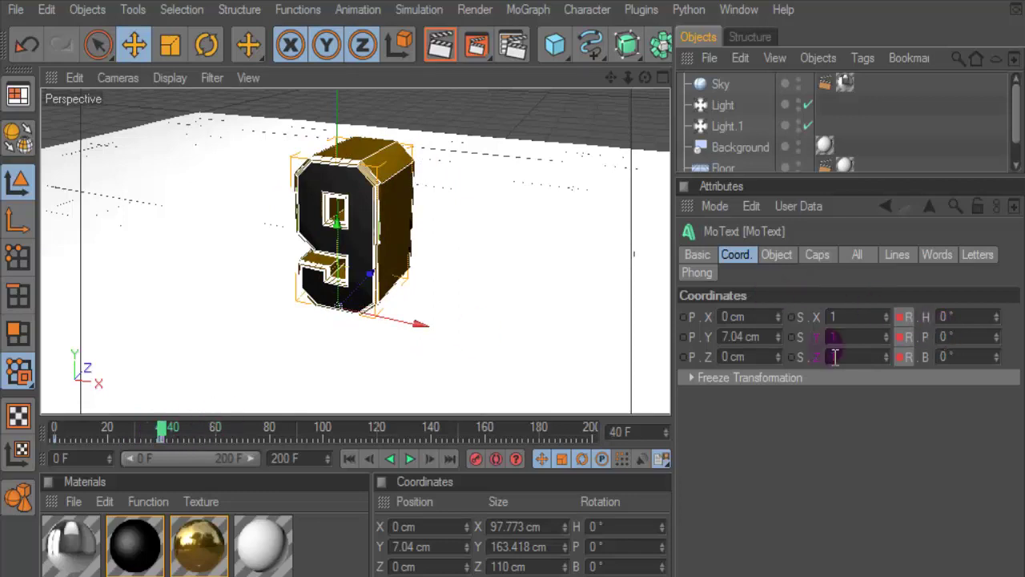
left_click(156, 432)
left_click_drag(160, 432, 266, 431)
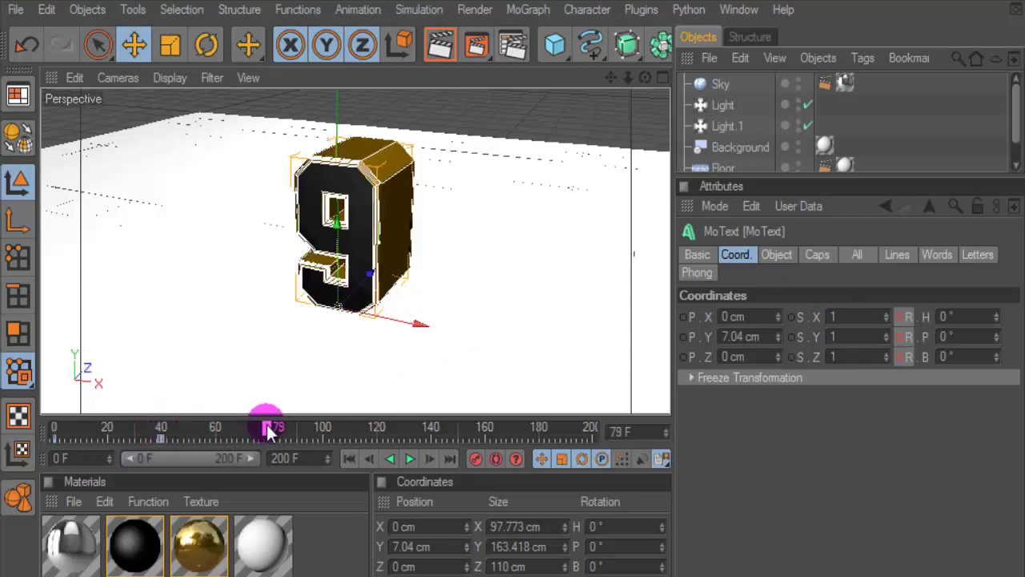
left_click(945, 317)
type("360")
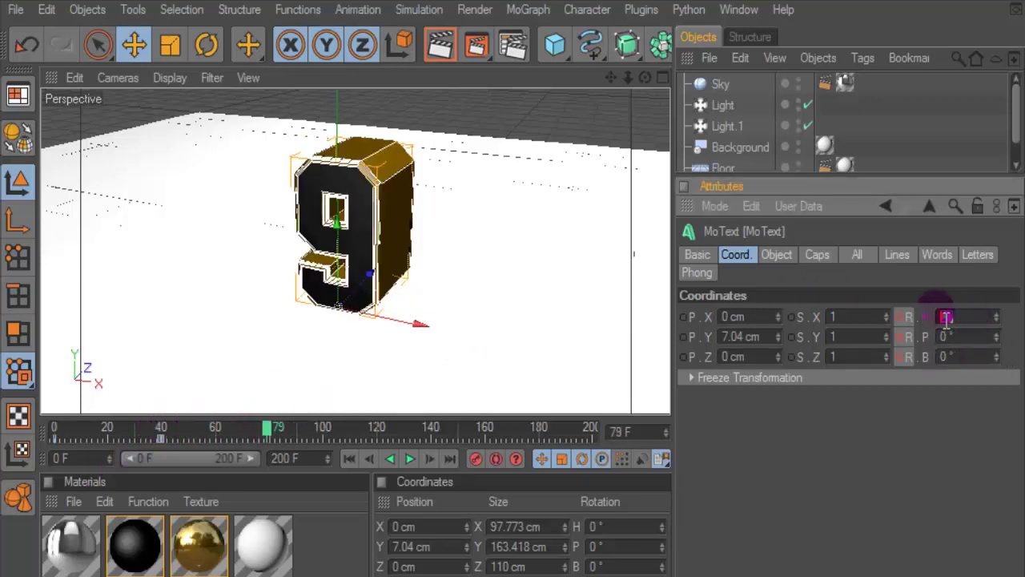
right_click(899, 316)
mouse_move(626, 329)
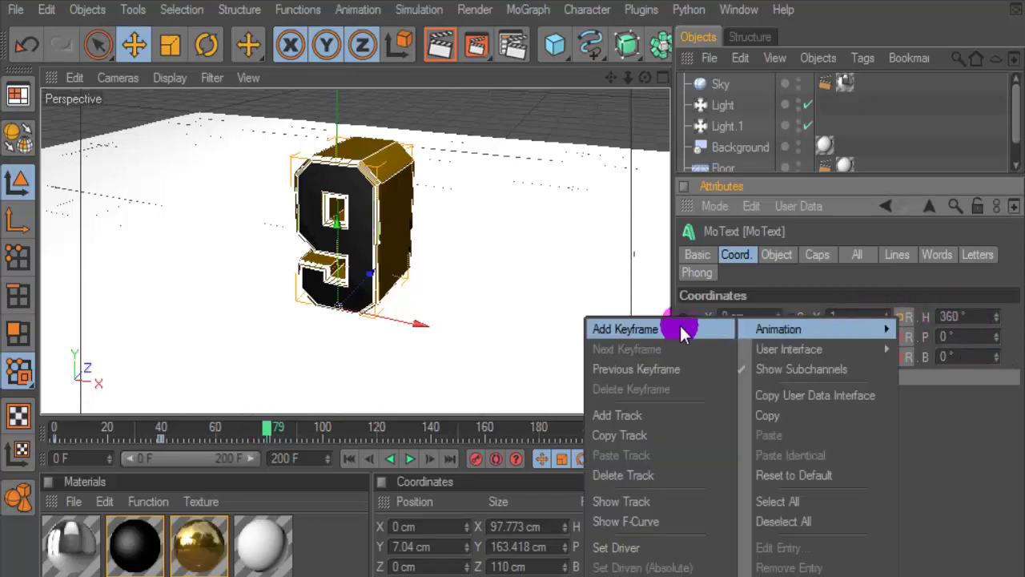
left_click(682, 330)
left_click(773, 254)
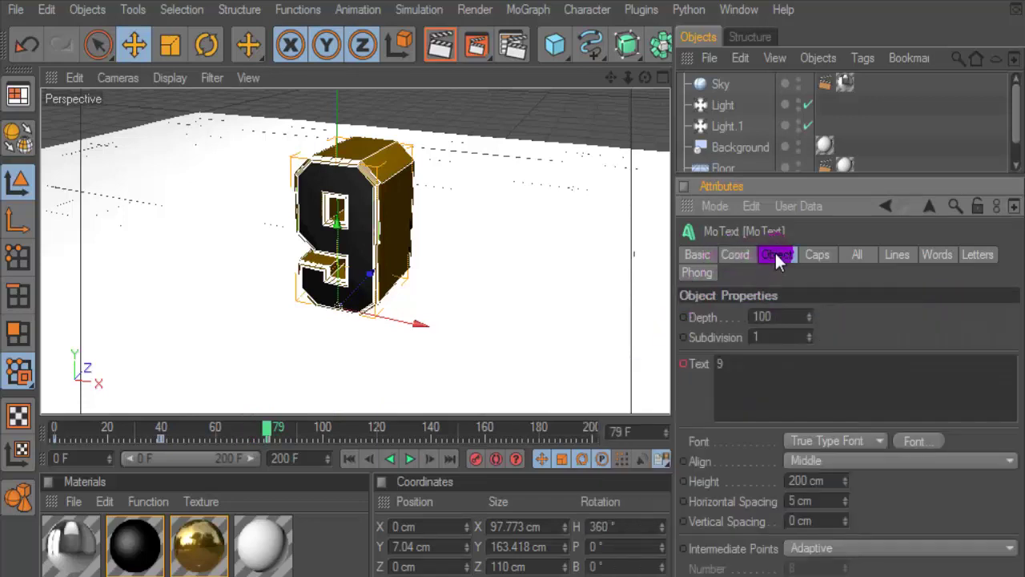
right_click(682, 359)
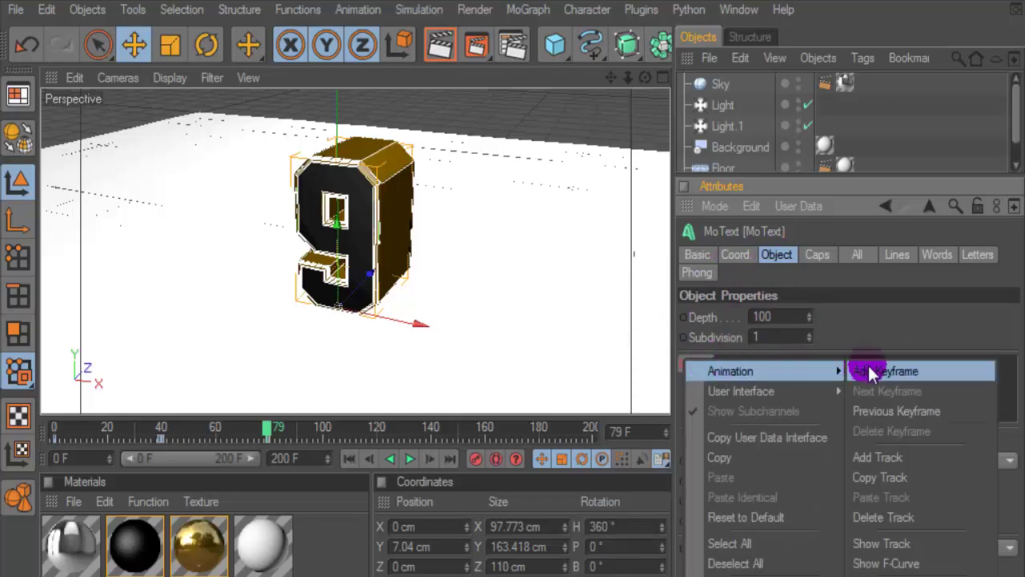
left_click(873, 372)
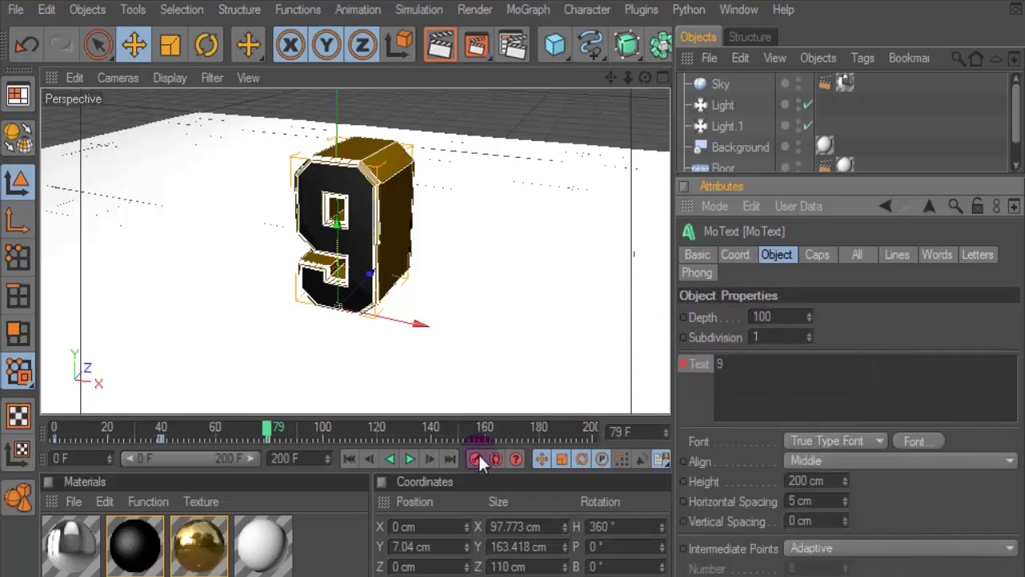
- At frame 80, keyframe the text as 8 and the heading back at 0°
double_click(698, 365)
type("8")
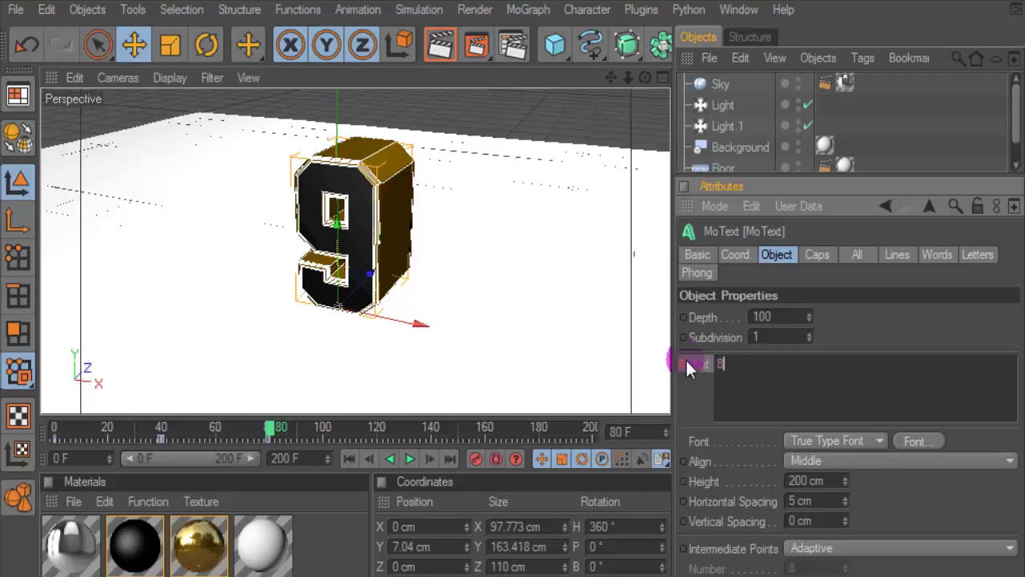
right_click(684, 365)
left_click(861, 369)
type("8")
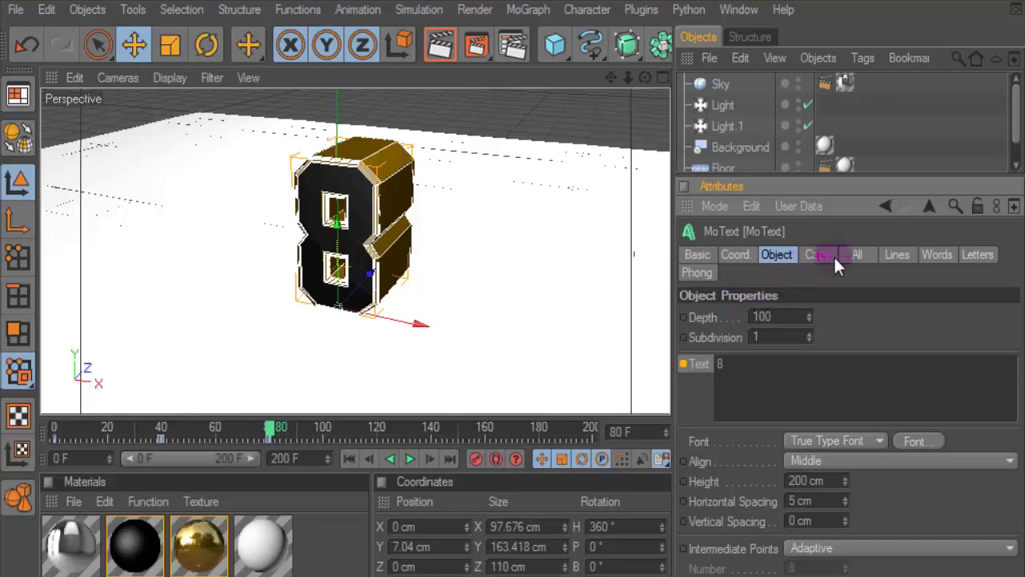
left_click(738, 255)
double_click(957, 317)
type("0")
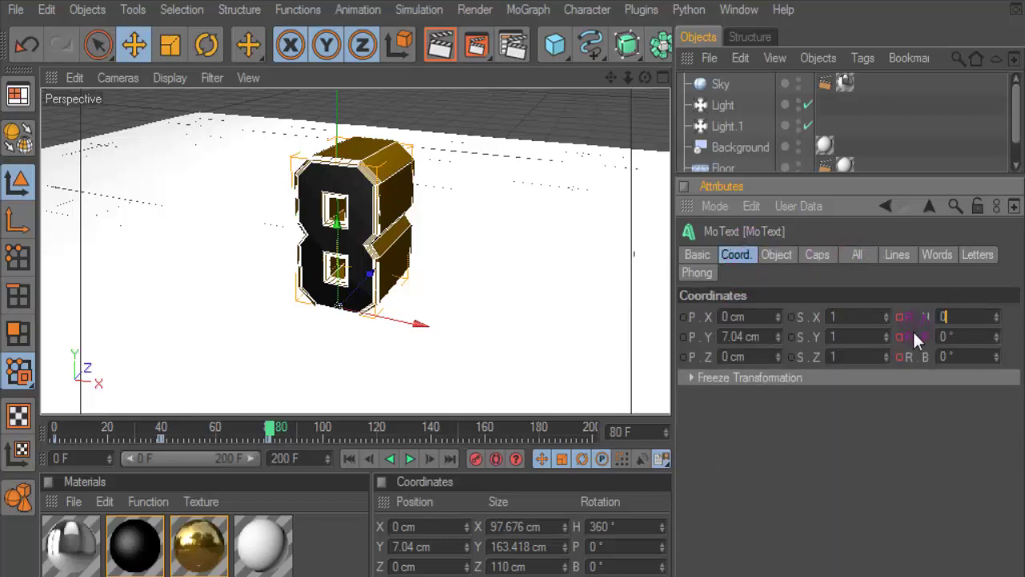
right_click(897, 317)
left_click(636, 329)
- Play the animation and scrub frames 80 to 119 to check the 8 holds
left_click(369, 460)
left_click(408, 456)
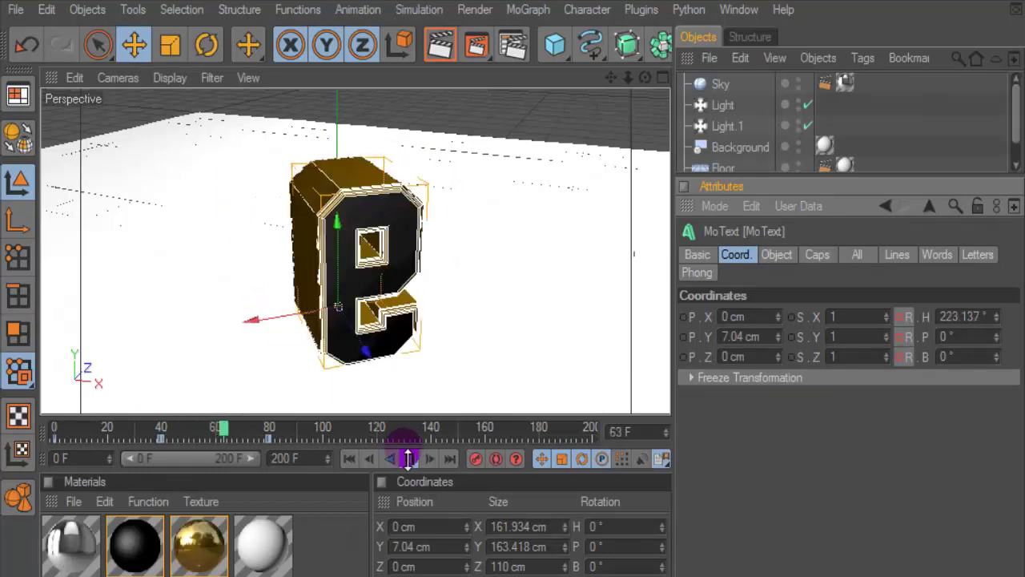
left_click(408, 457)
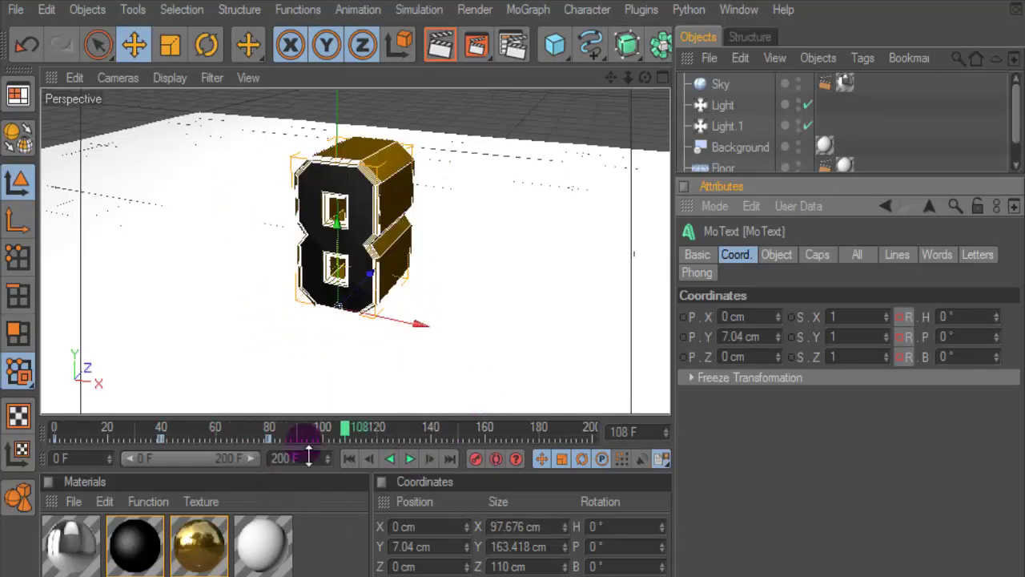
left_click_drag(345, 429, 272, 429)
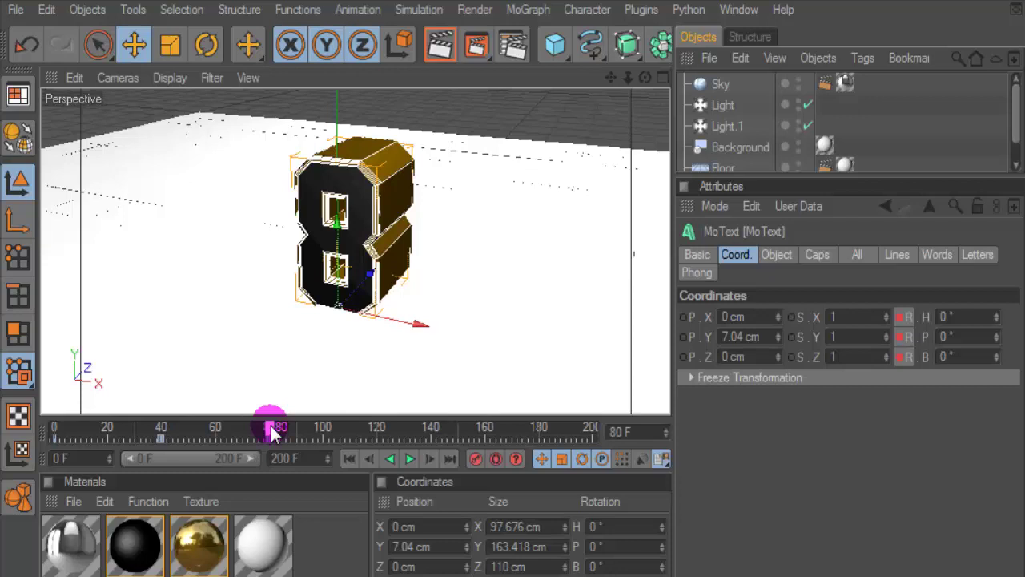
left_click_drag(272, 431, 370, 431)
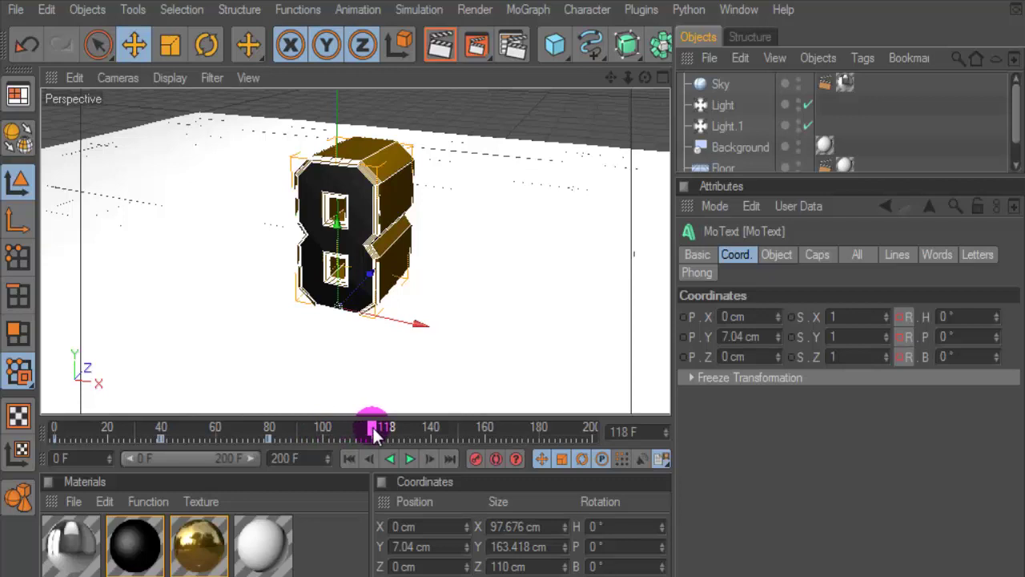
- At frame 119, keyframe the heading at 360° and the Text as 8
left_click(948, 317)
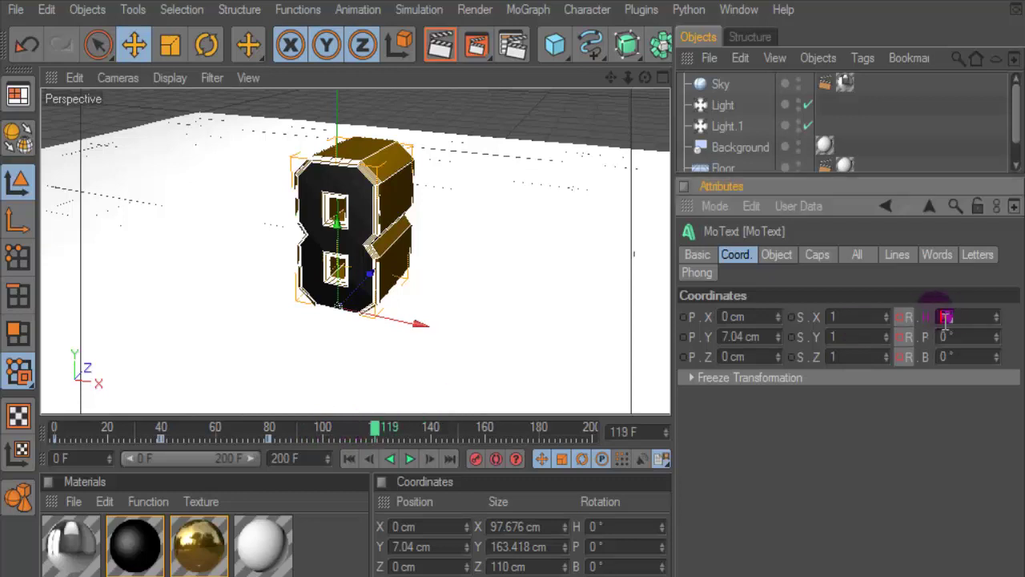
type("360")
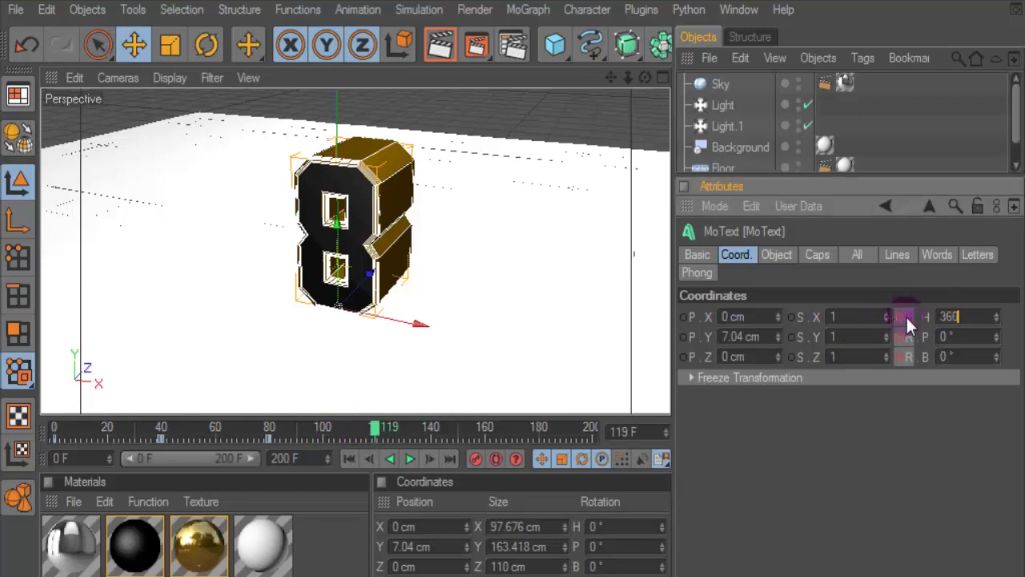
right_click(901, 319)
left_click(705, 326)
left_click(775, 255)
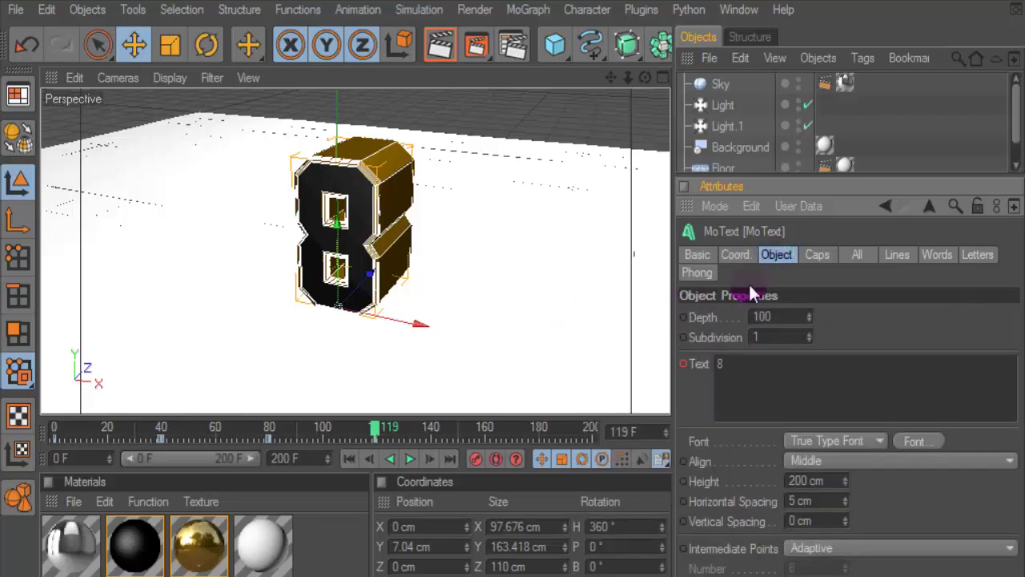
left_click(698, 362)
right_click(686, 363)
left_click(873, 369)
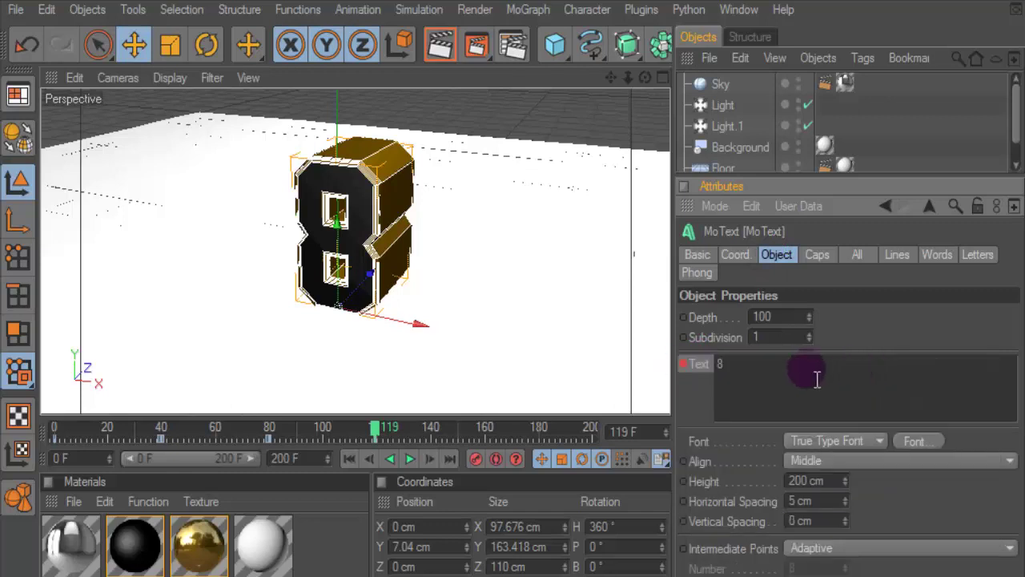
- At frame 120, keyframe the Text as 7 and the heading back at 0°
left_click(431, 458)
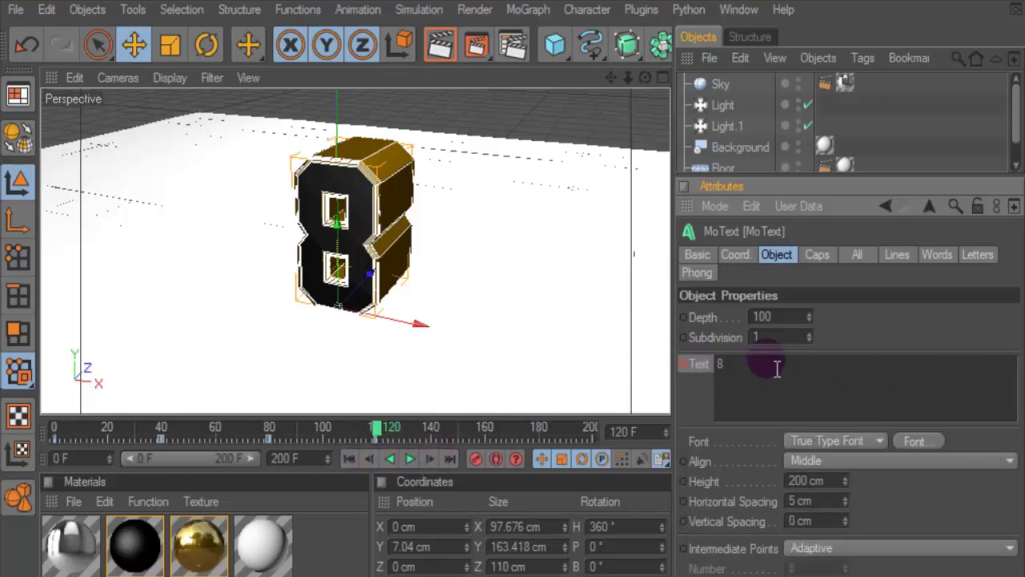
left_click(687, 362)
type("7")
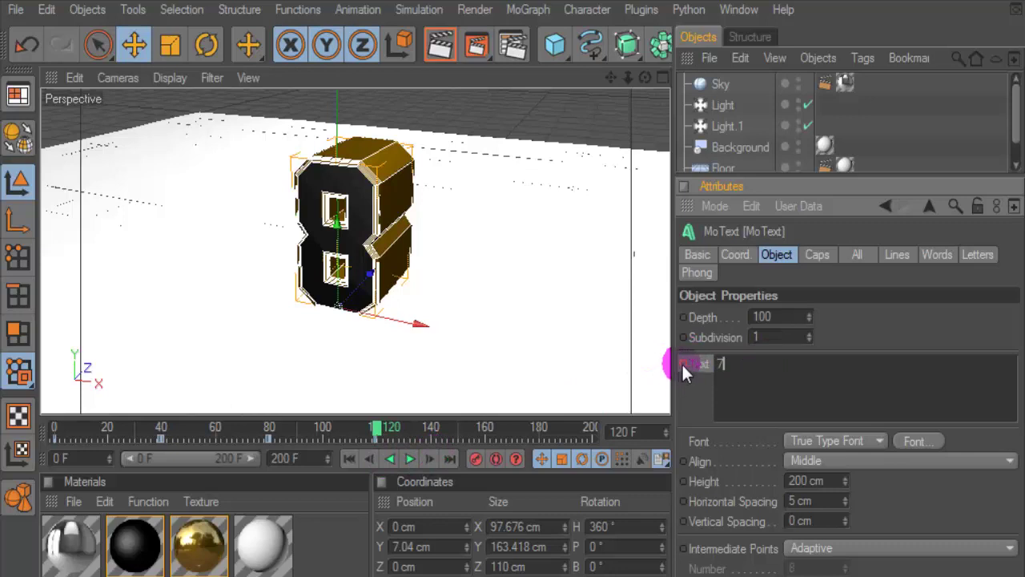
right_click(685, 364)
left_click(863, 367)
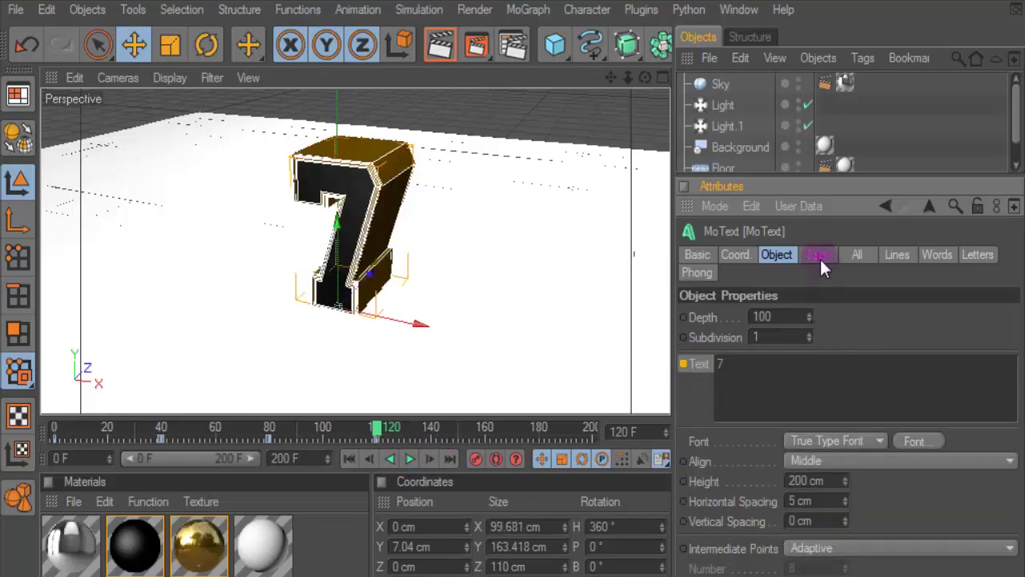
left_click(746, 256)
left_click(959, 317)
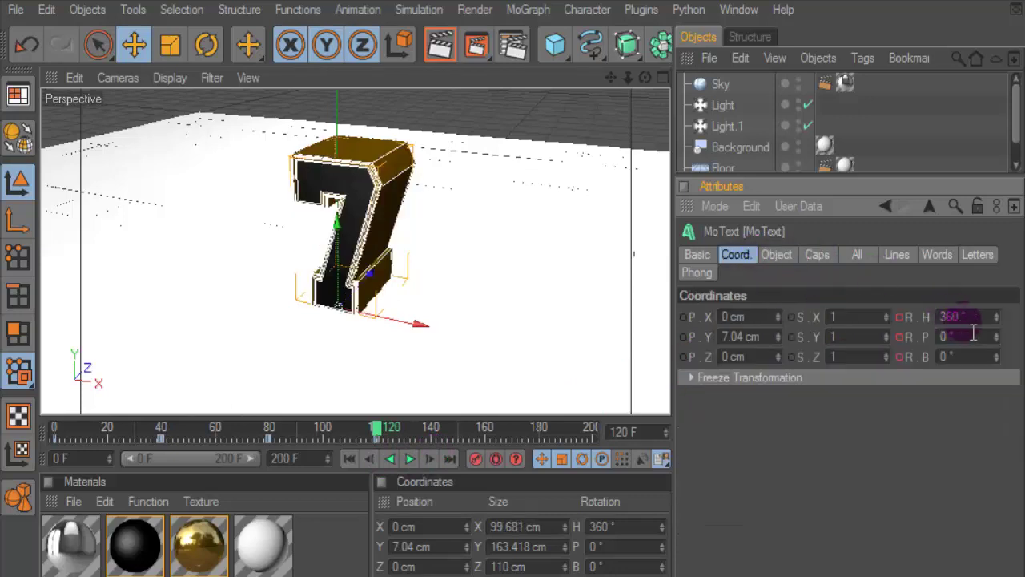
type("0")
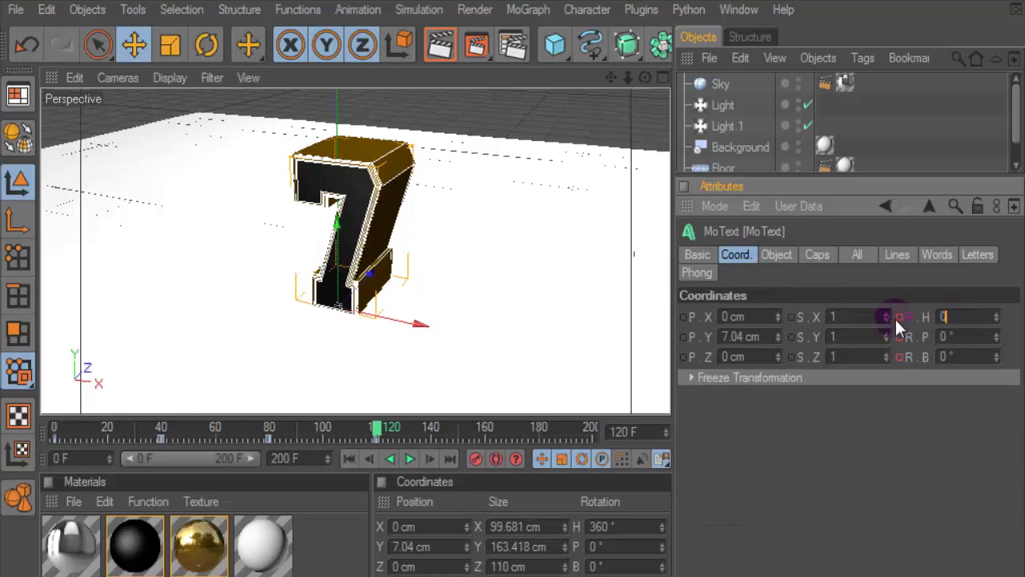
right_click(896, 318)
left_click(720, 330)
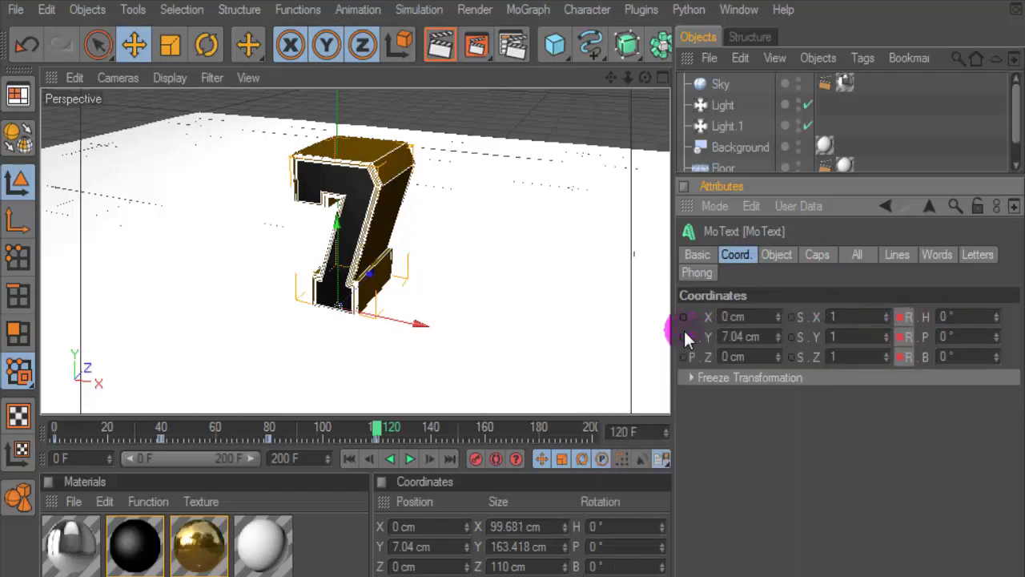
- Play the countdown from the start and scrub between frames 120 and 159
left_click(350, 460)
left_click(408, 459)
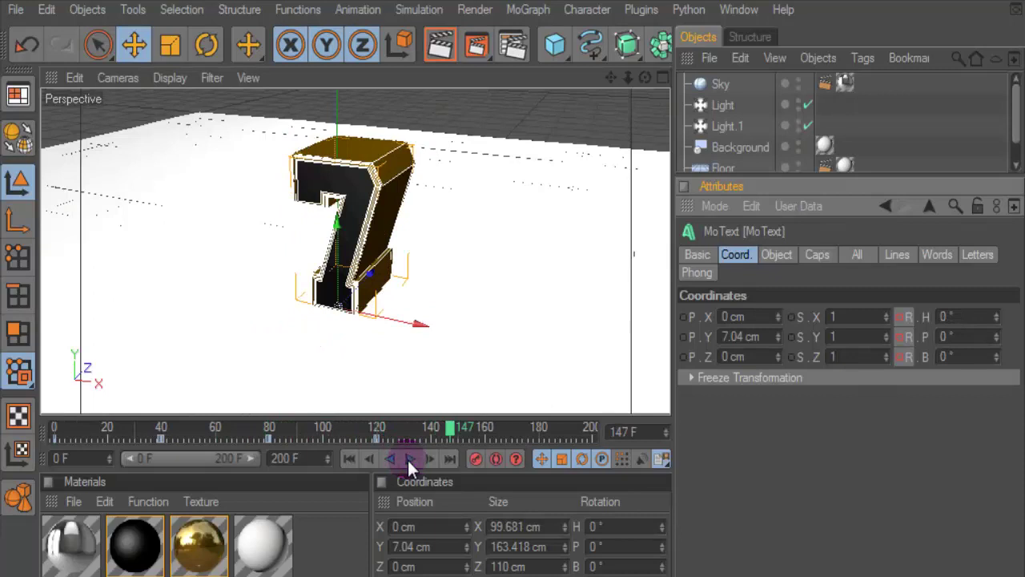
left_click_drag(448, 434, 377, 429)
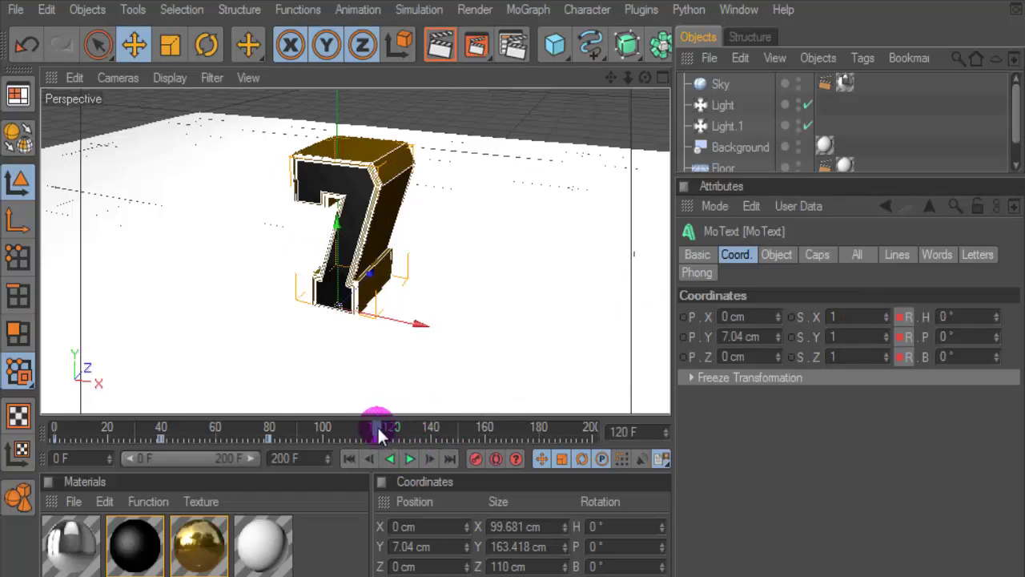
left_click_drag(380, 432, 482, 433)
- At frame 159, keyframe the heading at 360° and the Text as 7
left_click(865, 316)
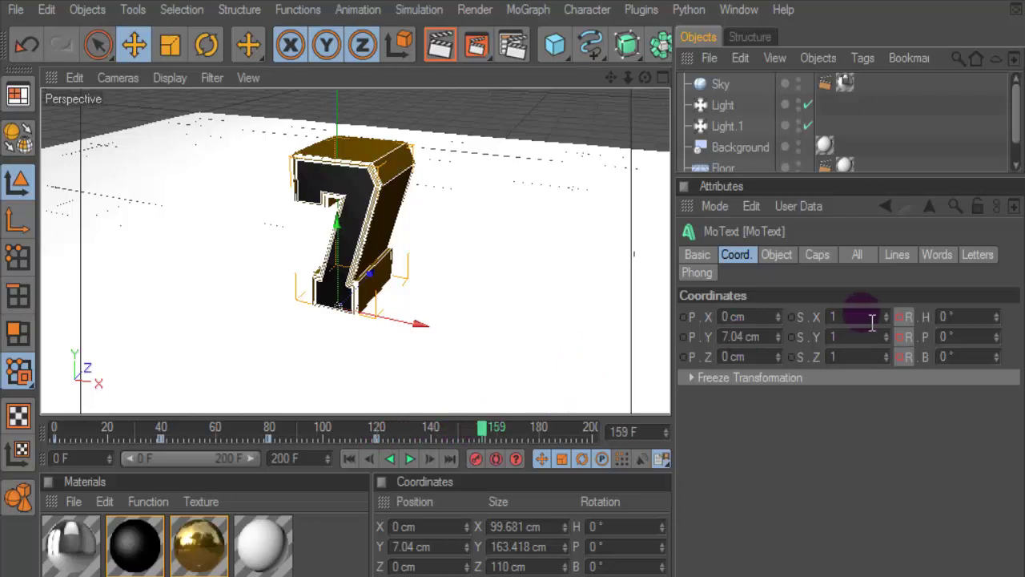
left_click(941, 316)
type("360")
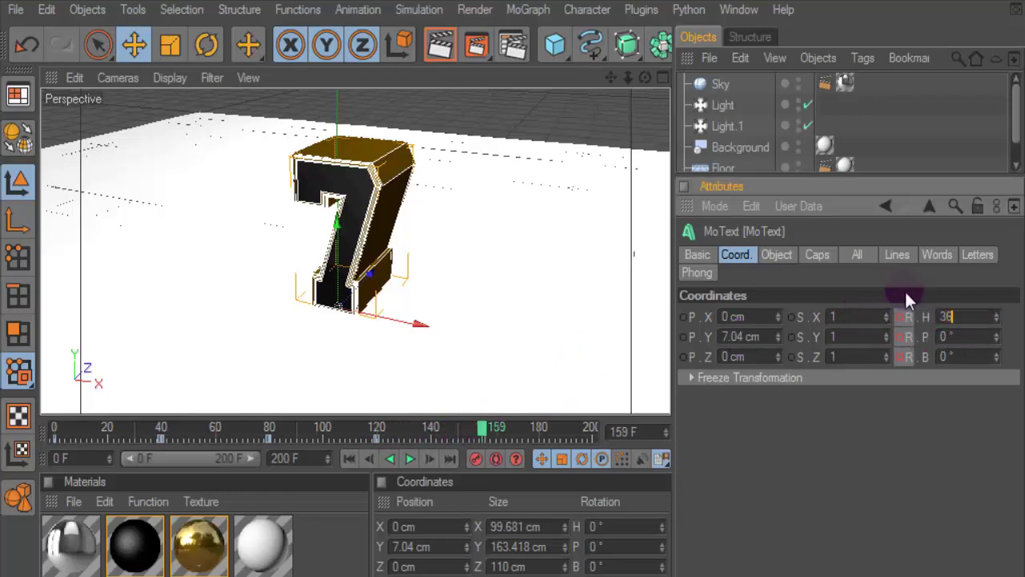
key("Return")
right_click(895, 315)
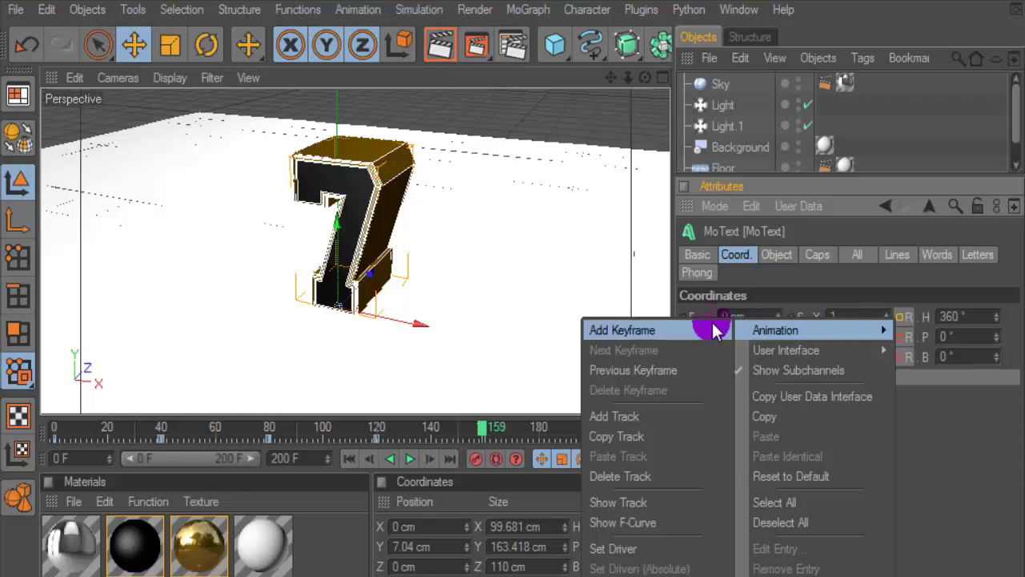
left_click(692, 330)
left_click(777, 253)
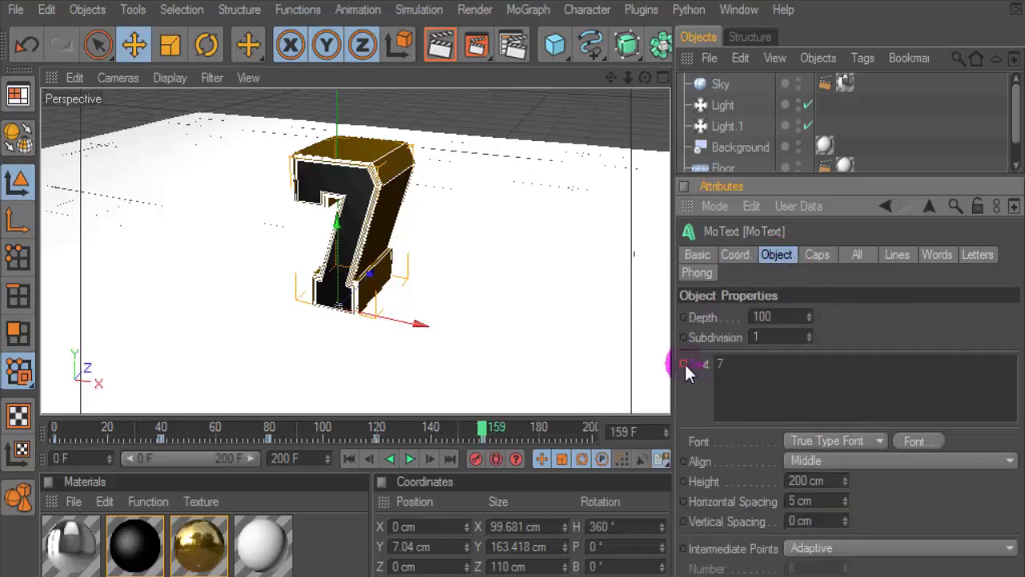
right_click(686, 368)
left_click(891, 366)
- At frame 160, keyframe the Text as 6 and the heading back at 0°
left_click(429, 458)
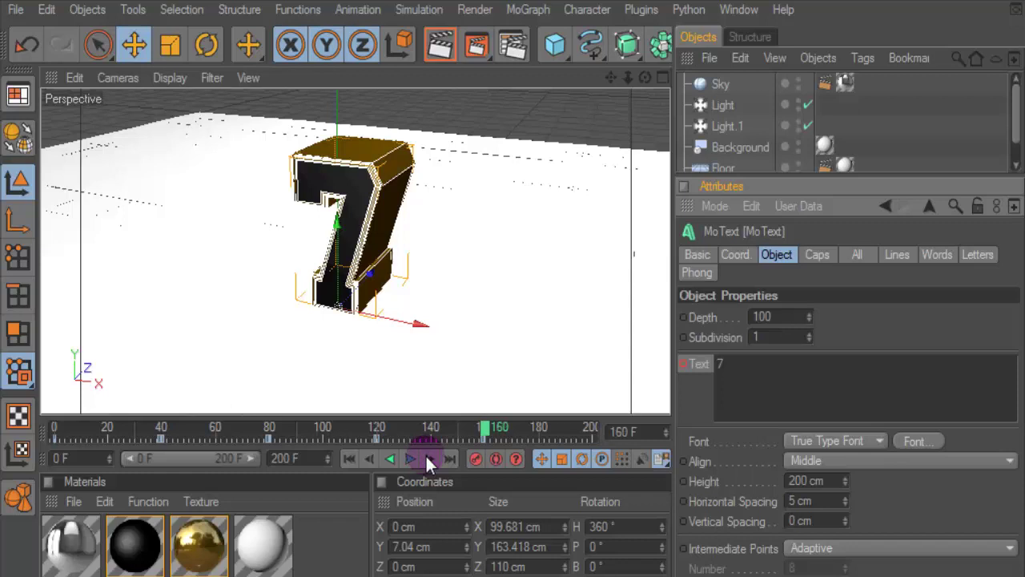
type("6")
right_click(681, 364)
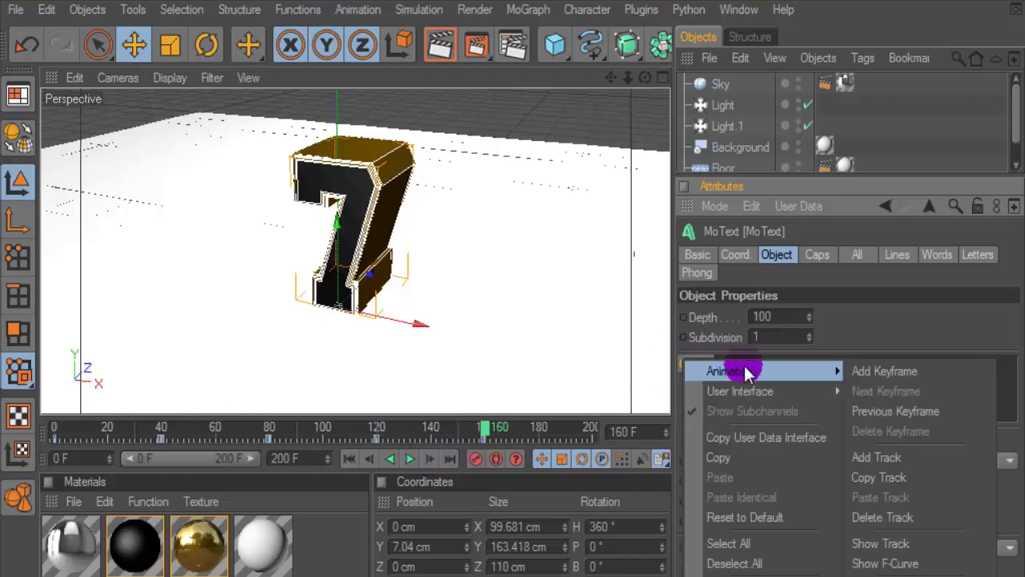
left_click(878, 370)
left_click(815, 255)
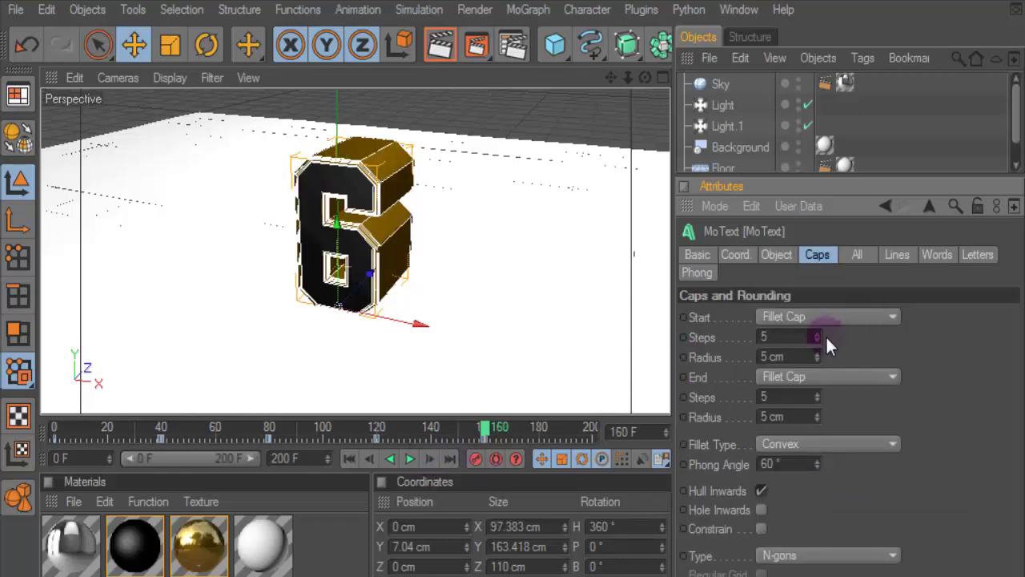
left_click(776, 255)
left_click(735, 254)
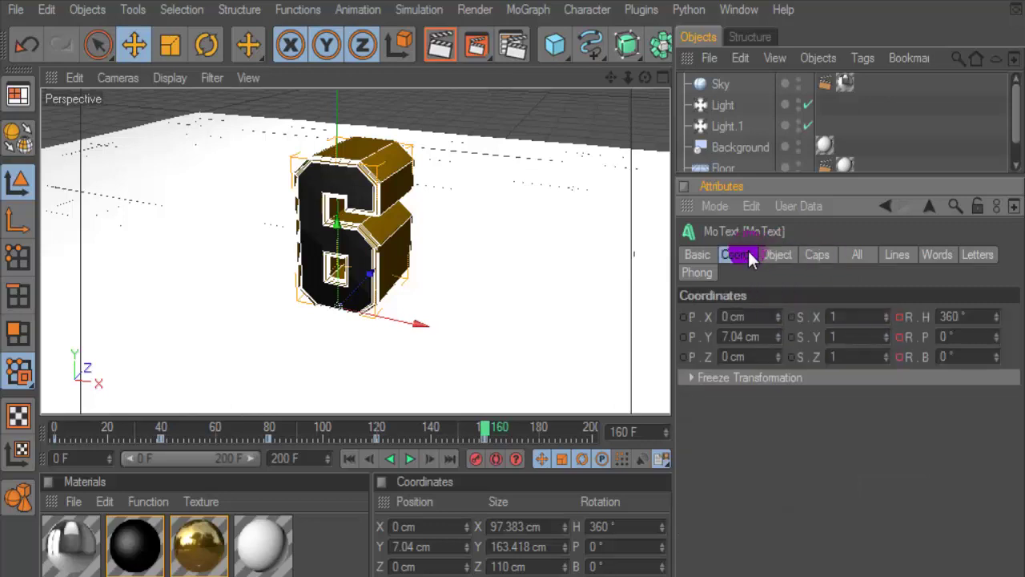
type("0")
right_click(899, 317)
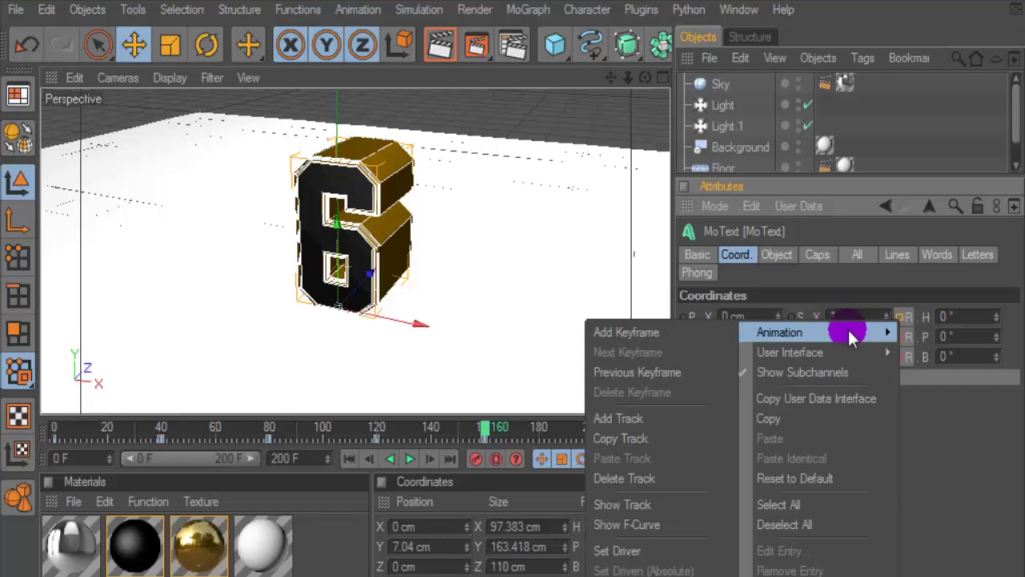
left_click(696, 339)
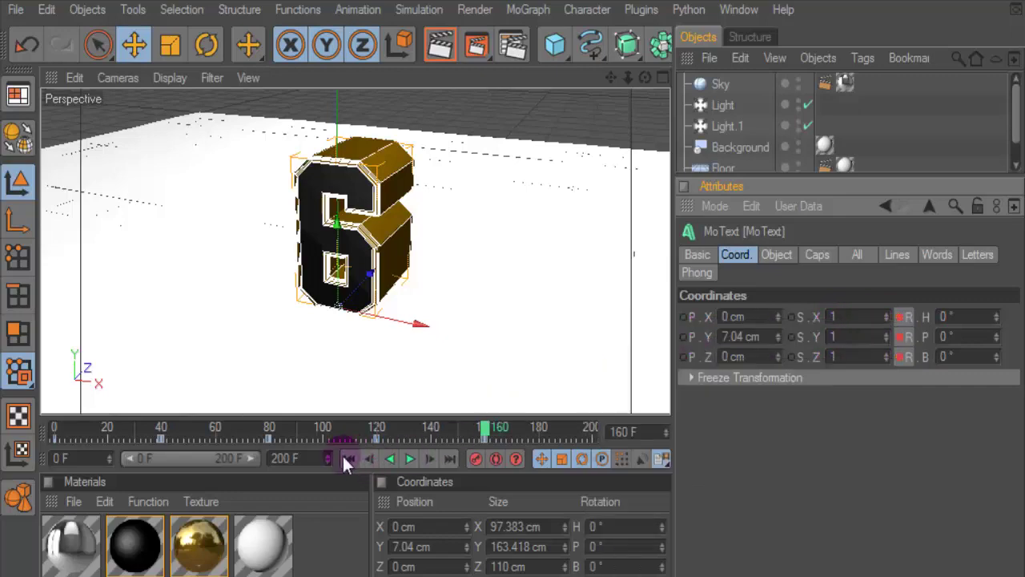
- Play the countdown from frame 0 and stop at frame 180
left_click(350, 458)
left_click(407, 459)
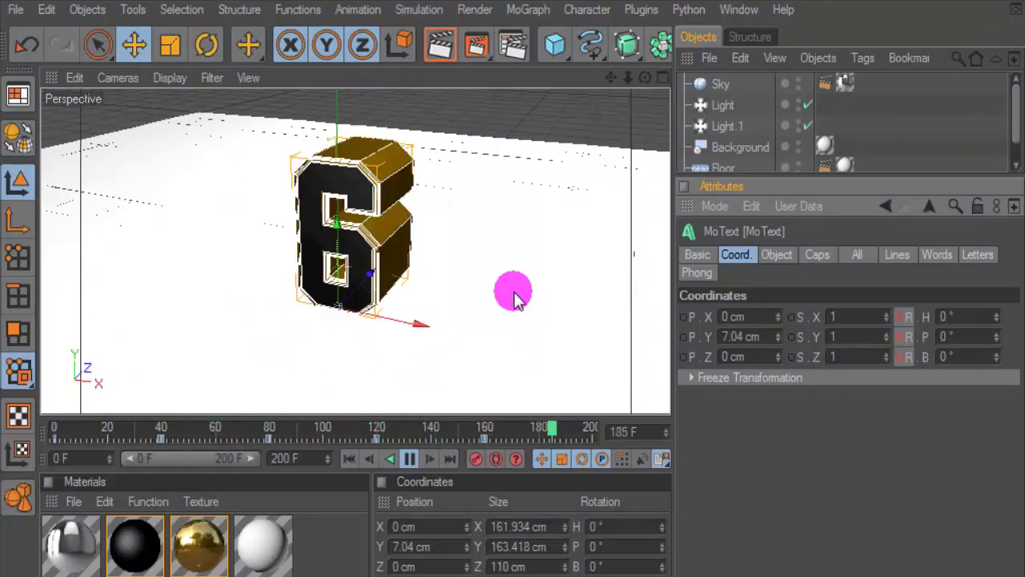
key("F8")
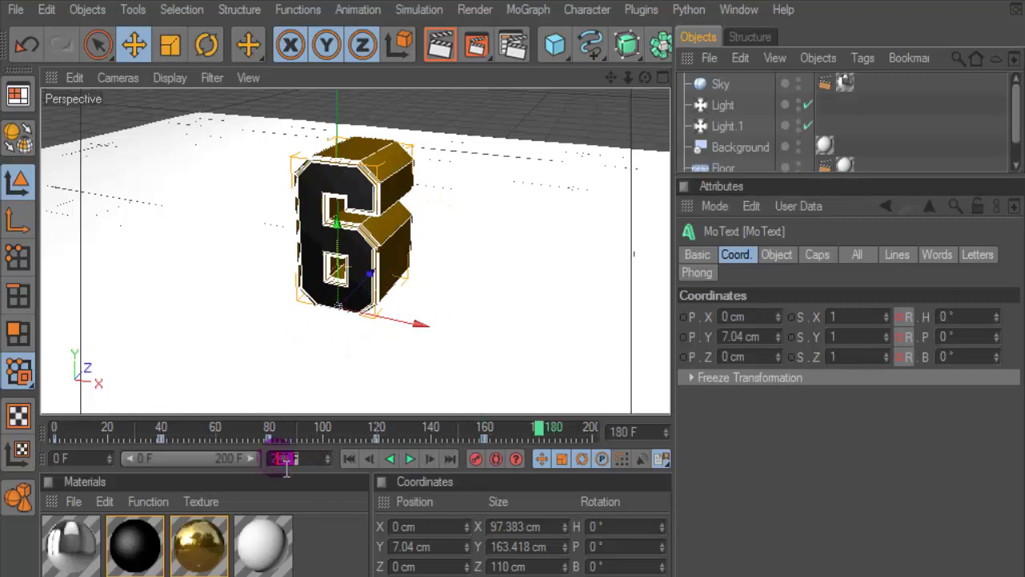
- Extend the timeline's end frame to 600 and scrub through the longer range
left_click_drag(293, 469, 381, 439)
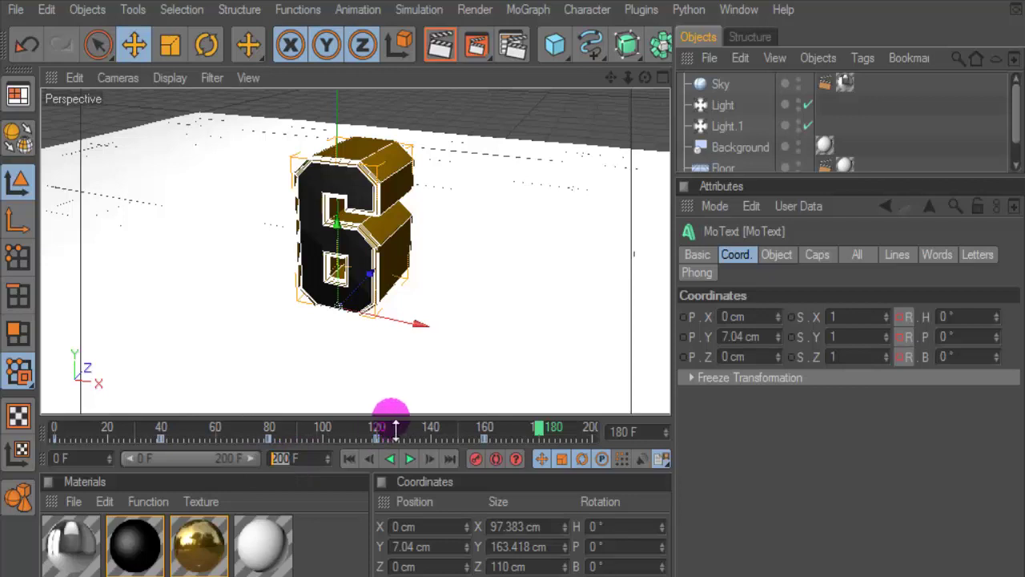
type("600")
key("Return")
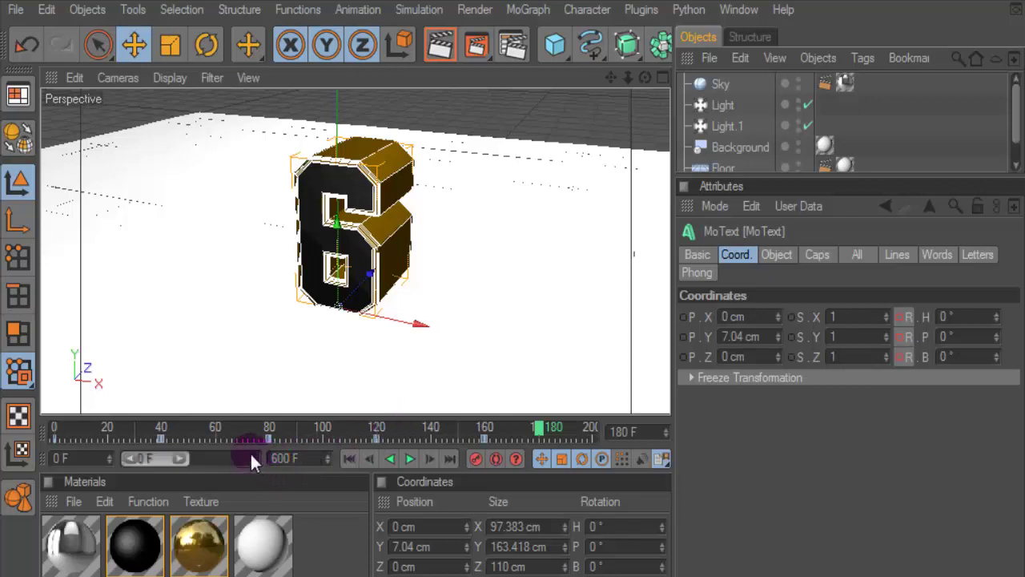
left_click_drag(185, 455, 256, 455)
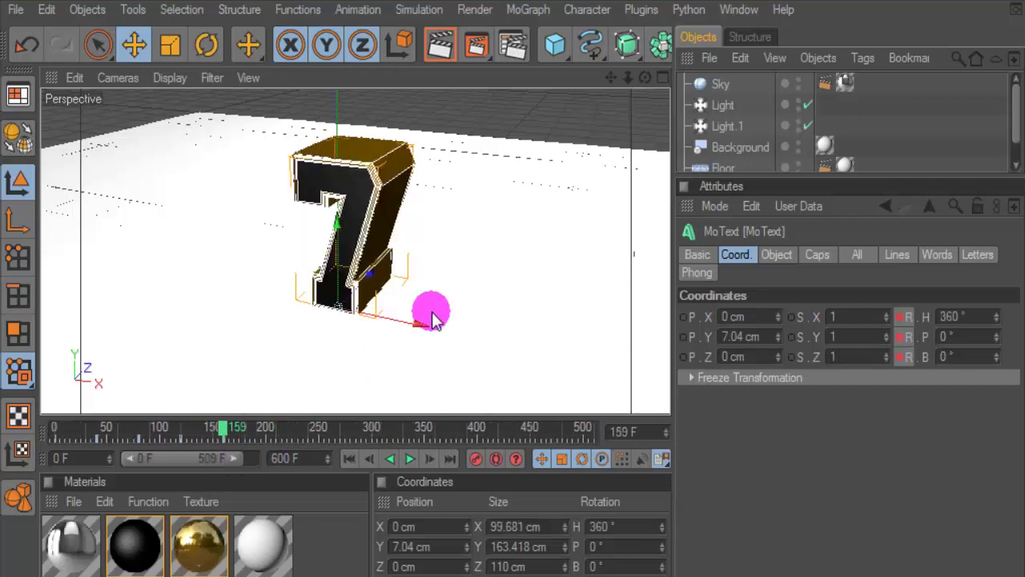
left_click_drag(231, 458, 197, 455)
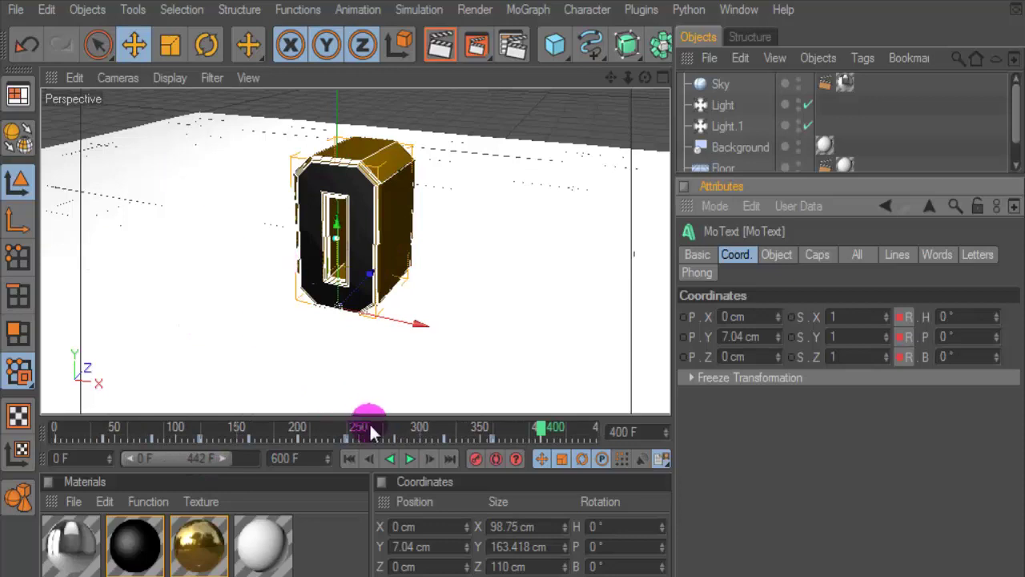
- Set the end frame to 420, rewind to frame 0 and play the countdown
left_click_drag(318, 463, 277, 449)
type("420")
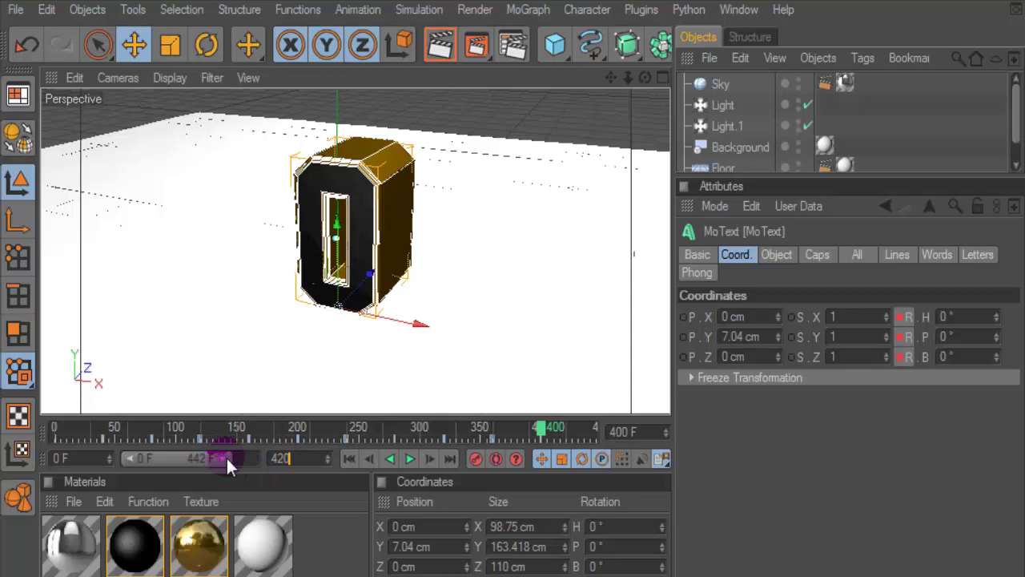
left_click(226, 459)
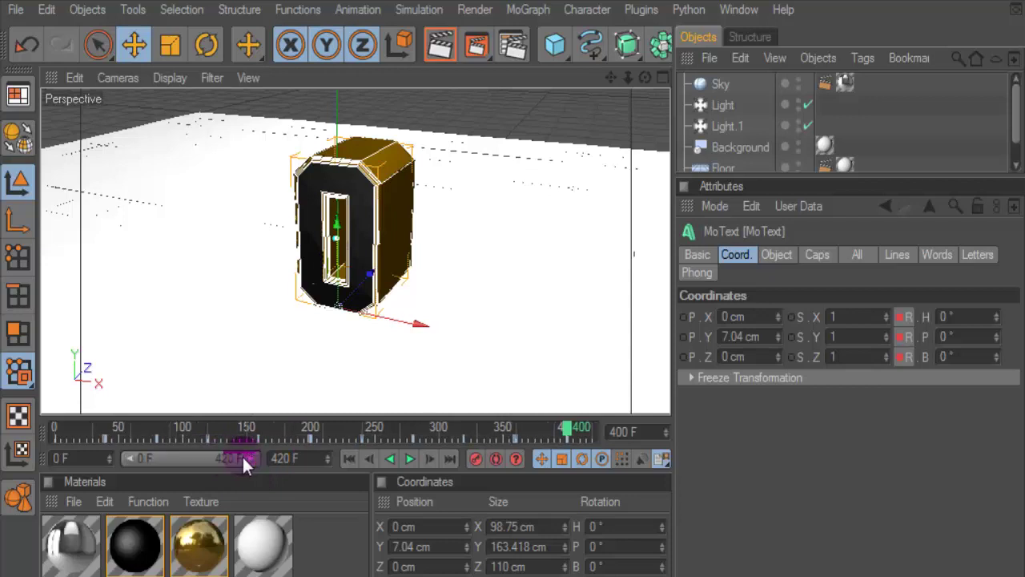
left_click(290, 463)
left_click(354, 456)
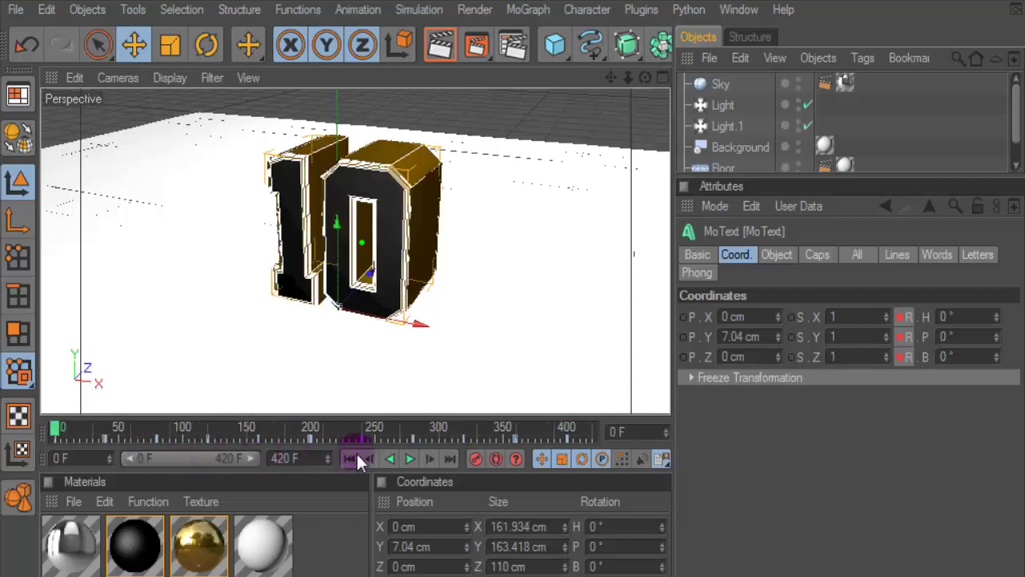
left_click_drag(451, 413, 451, 428)
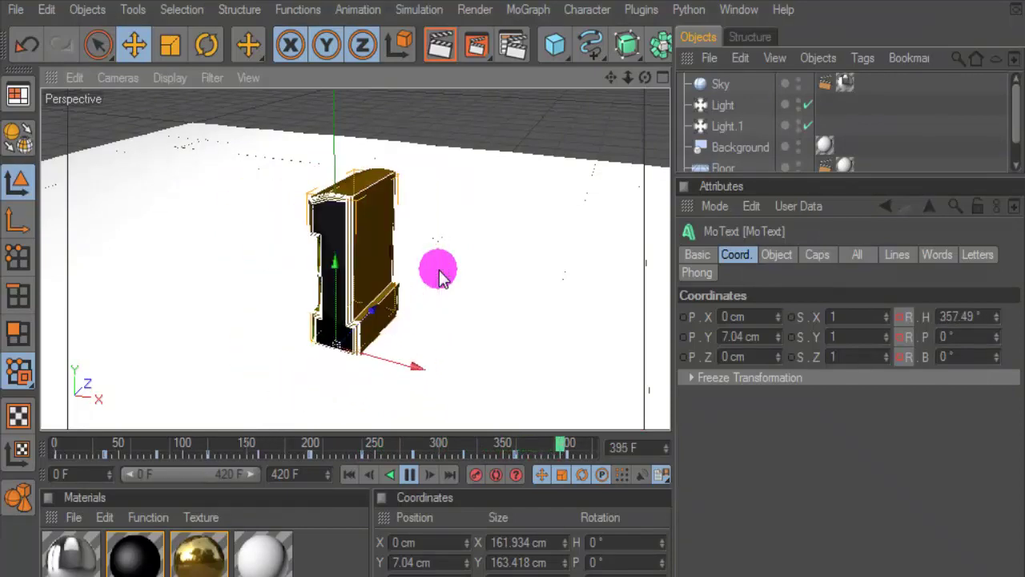
left_click(408, 474)
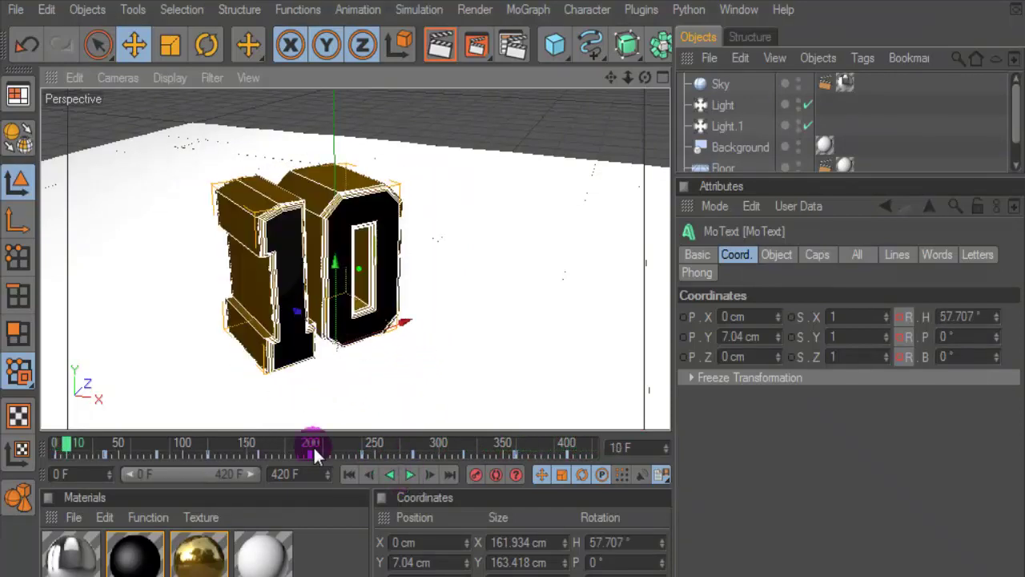
left_click(275, 474)
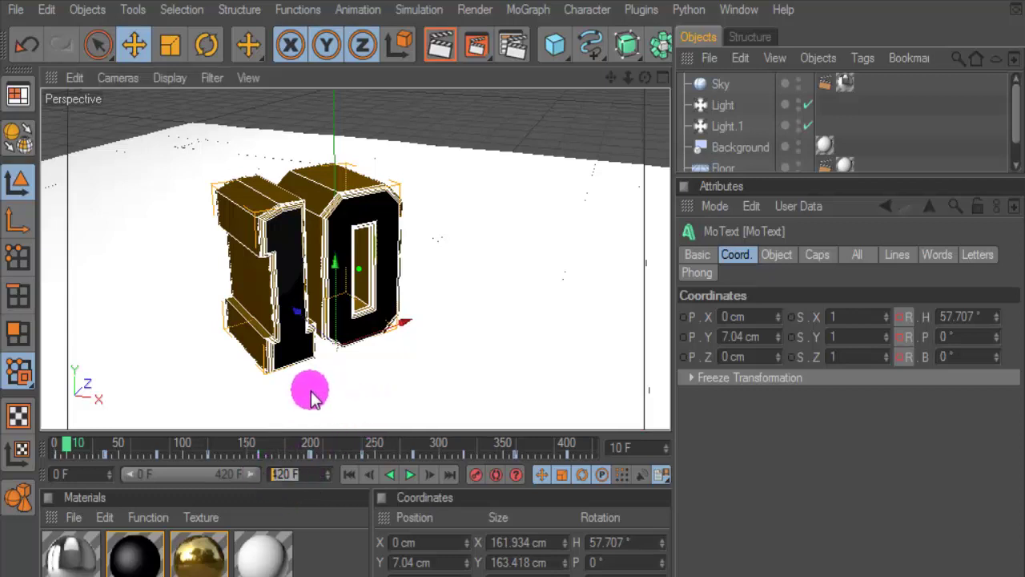
- Set the end frame to 430, rewind to frame 0 and reframe the 10
type("430")
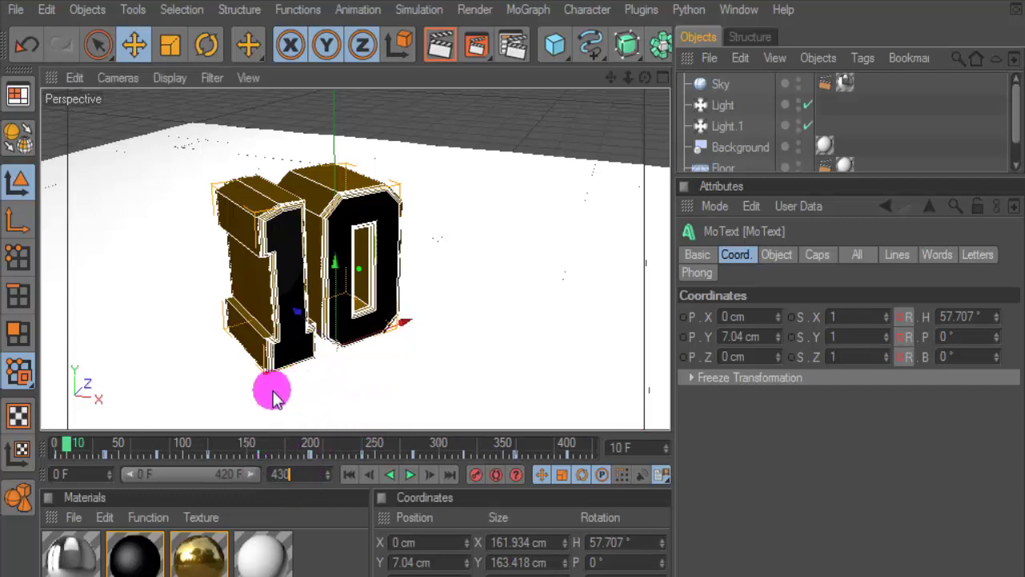
key("Return")
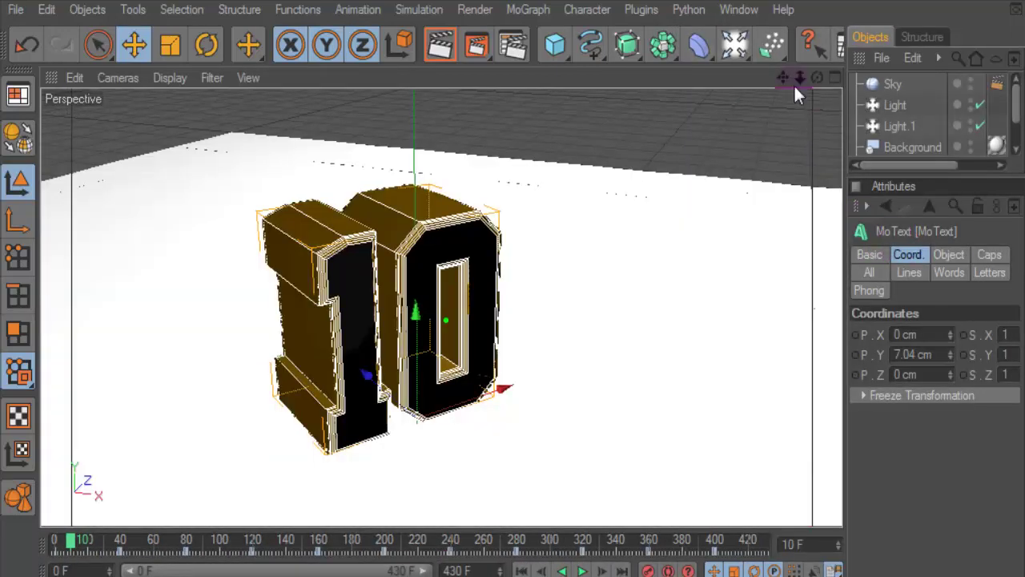
left_click_drag(908, 170, 927, 255)
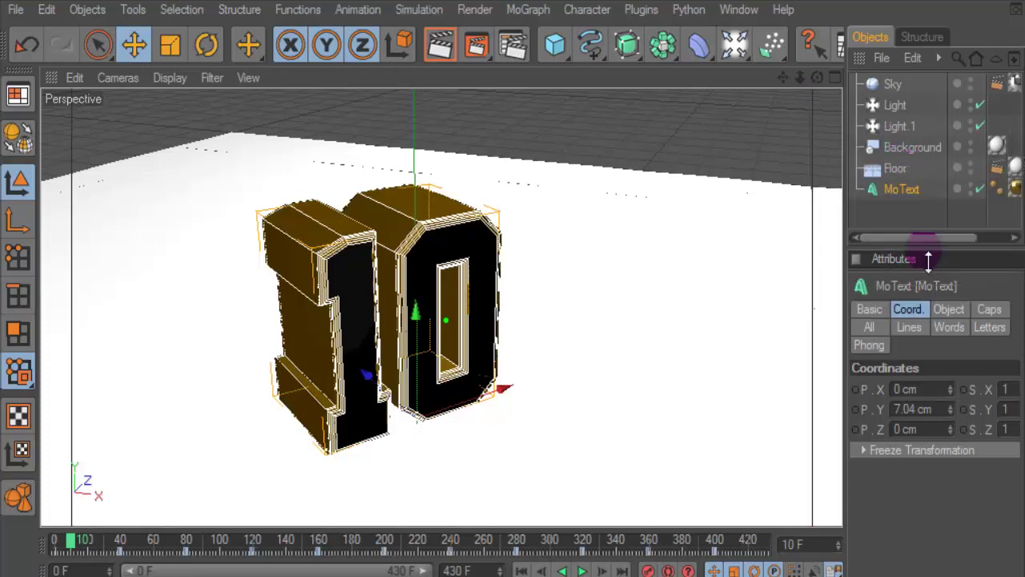
left_click(921, 214)
left_click_drag(782, 80, 761, 101)
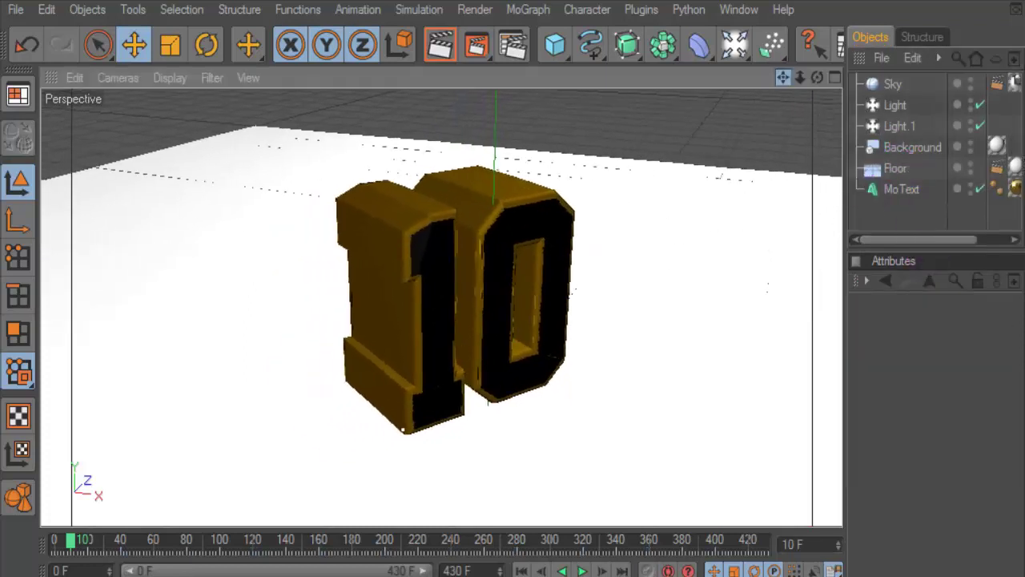
left_click(520, 570)
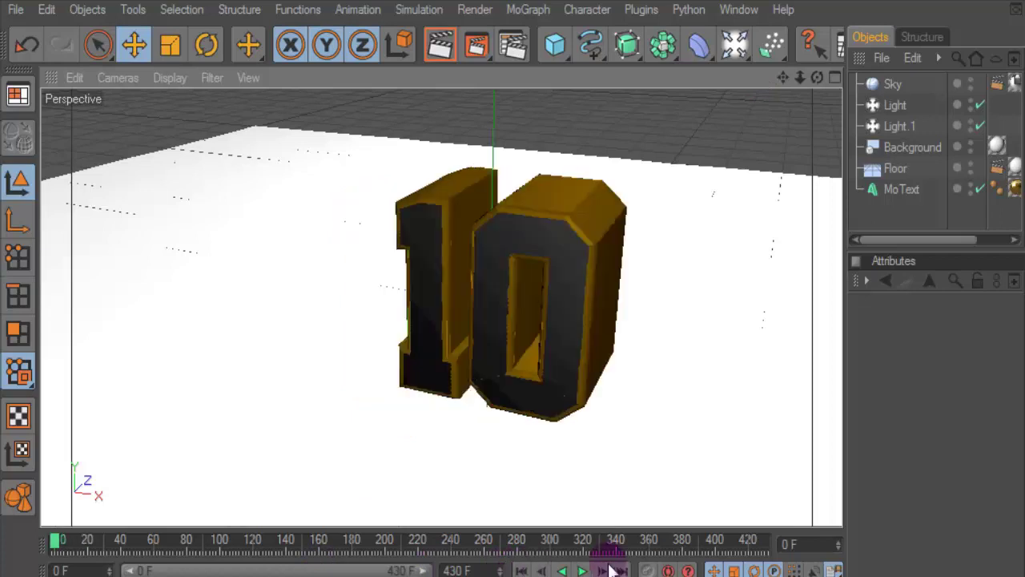
left_click_drag(786, 77, 720, 80)
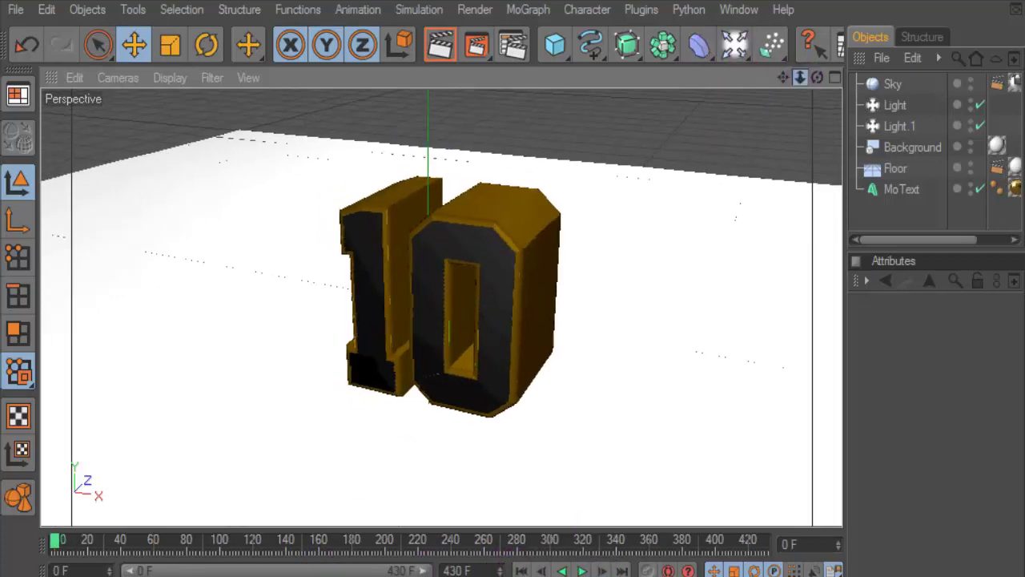
mouse_move(799, 78)
left_mouse_down()
mouse_move(793, 88)
mouse_move(789, 77)
left_mouse_up()
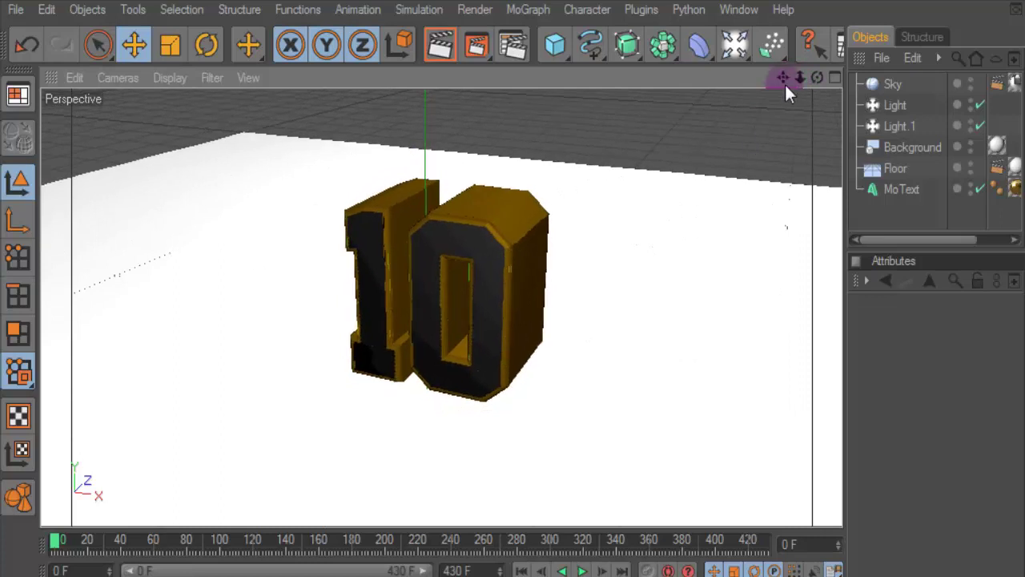
- Render a preview of the gold 10, then play the countdown to frame 180
left_click(473, 60)
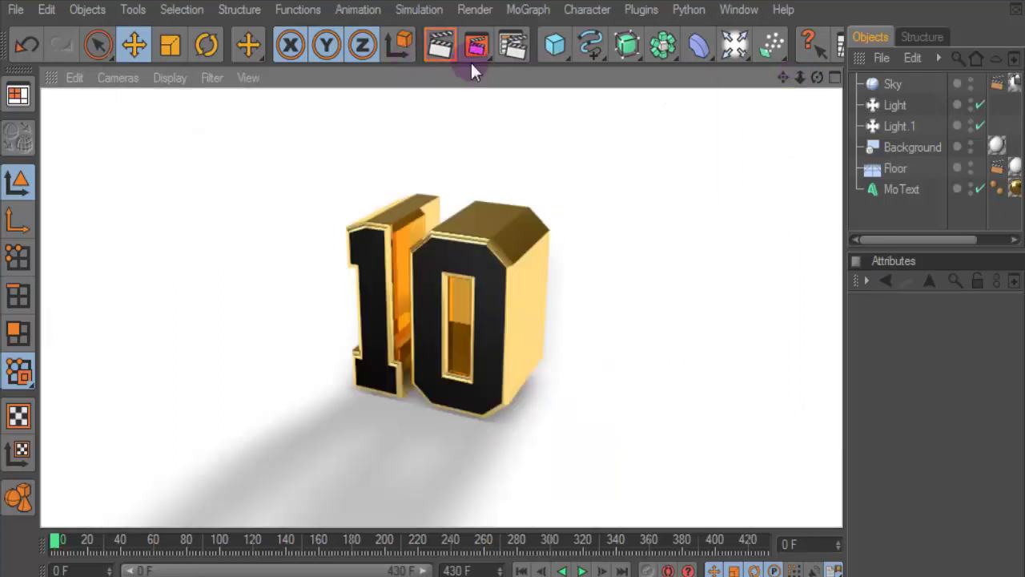
left_click(582, 570)
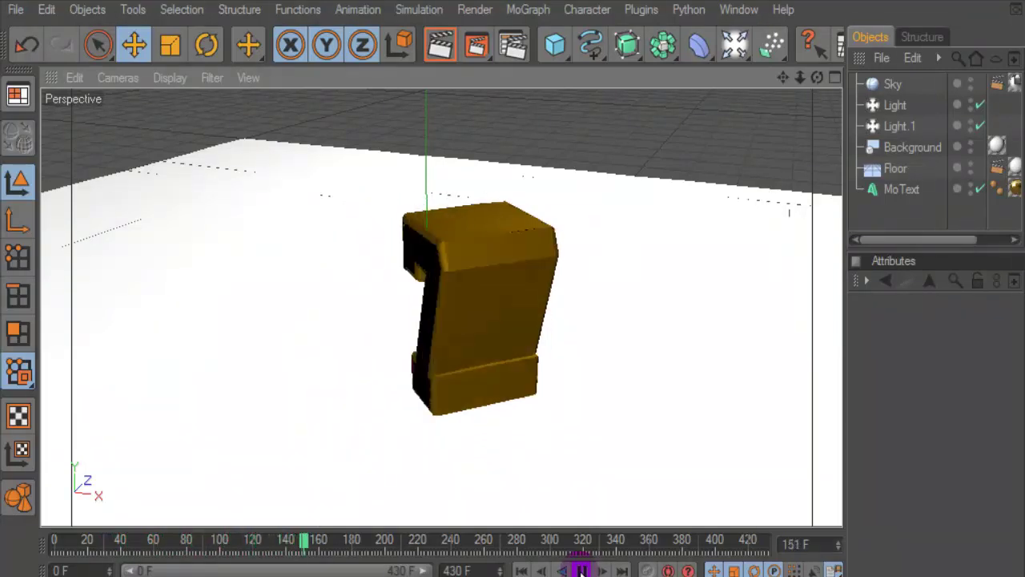
left_click(582, 569)
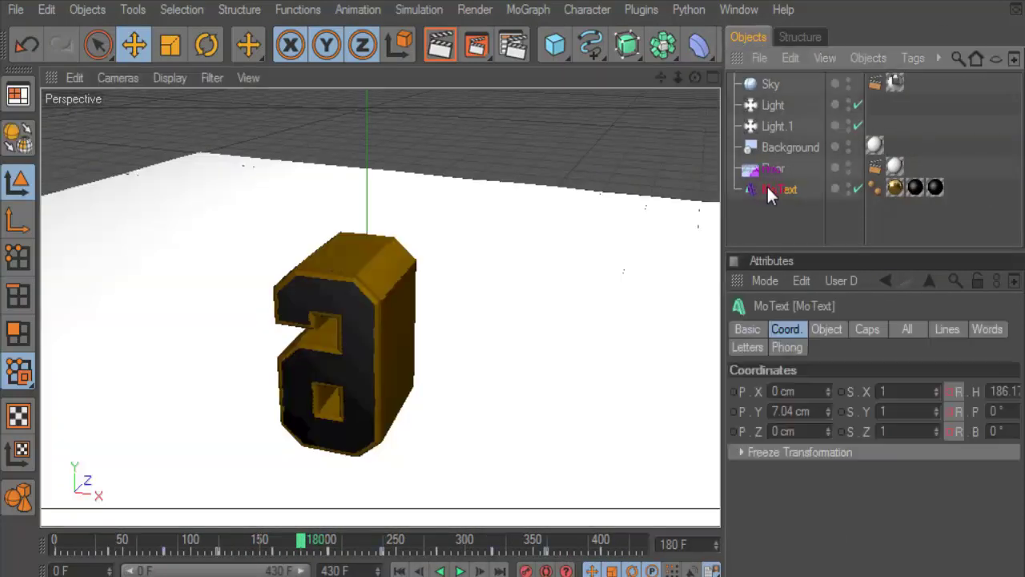
- Change the MoText depth from 100 to 70 and rewind to frame 0
left_click(847, 242)
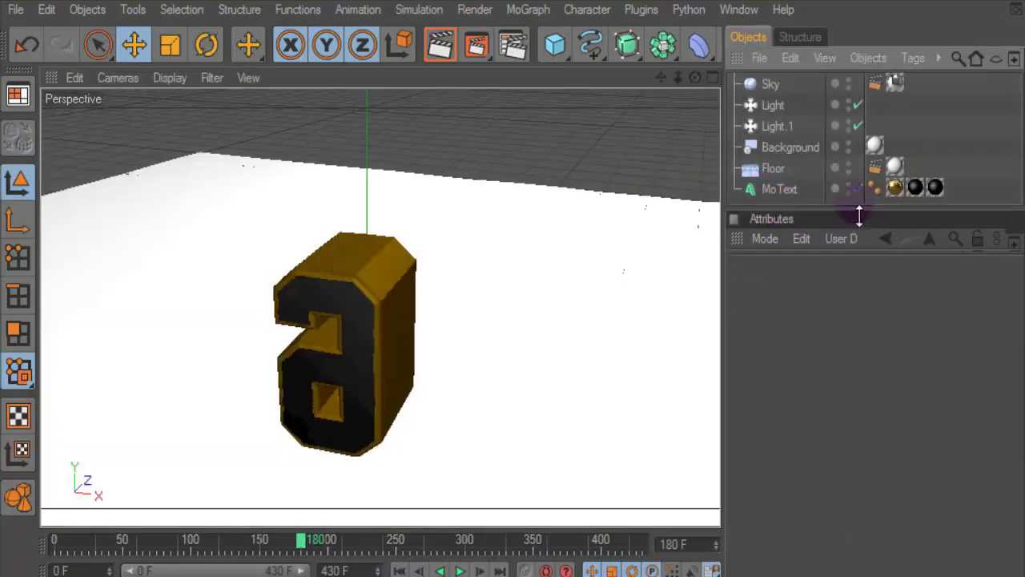
left_click_drag(854, 260, 813, 213)
left_click(805, 194)
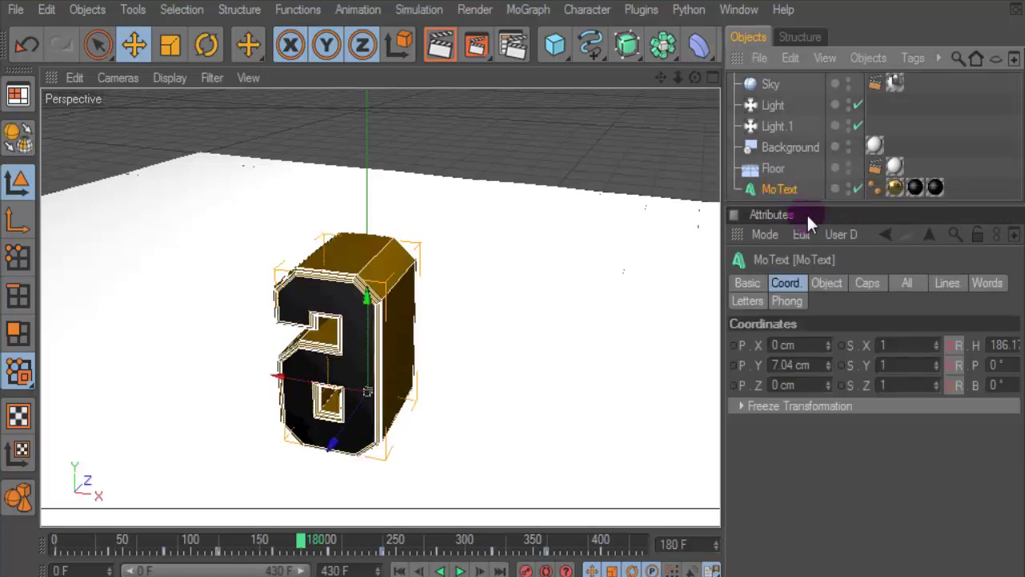
left_click(829, 283)
left_click(741, 346)
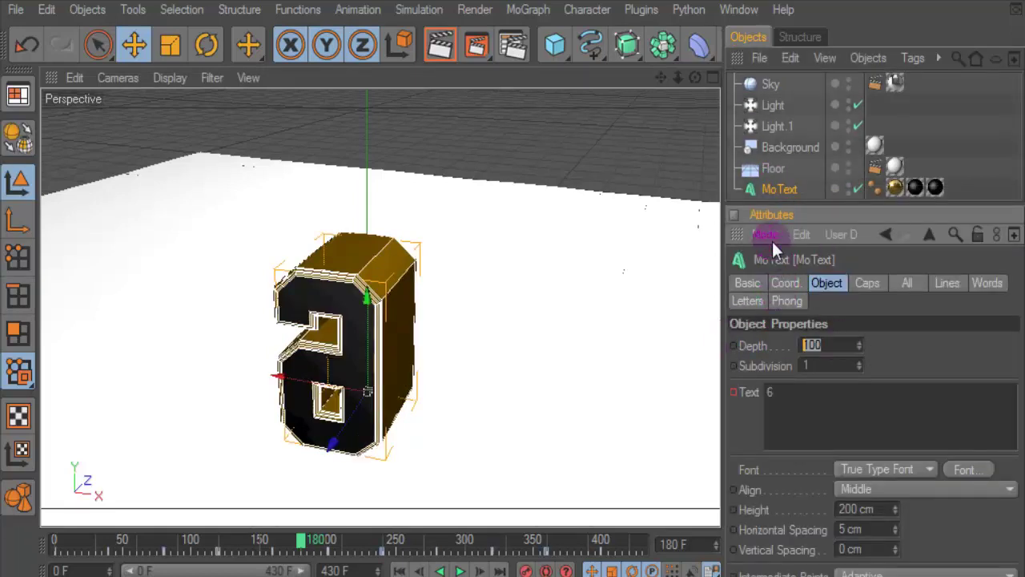
type("60")
key("Return")
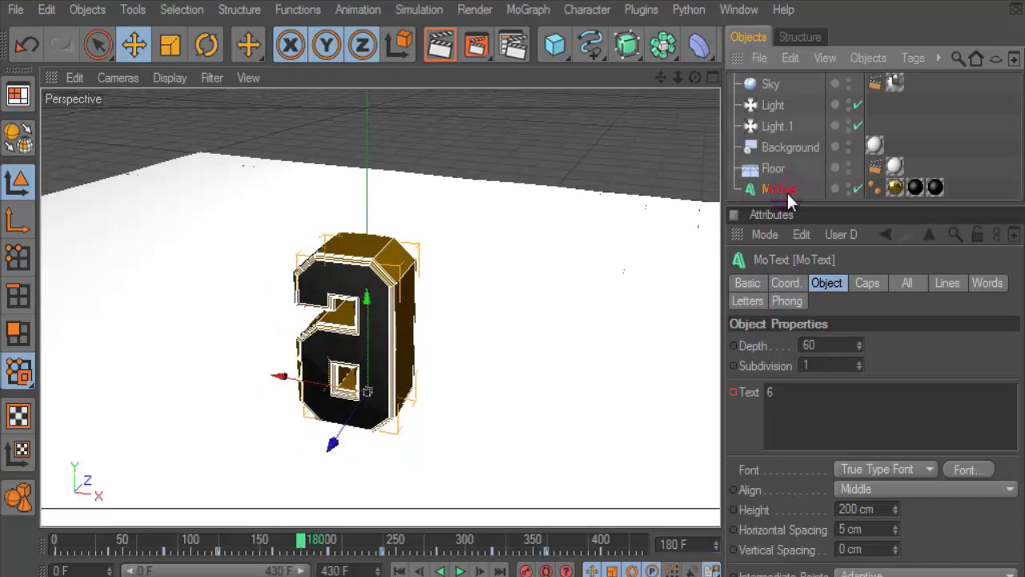
left_click(811, 345)
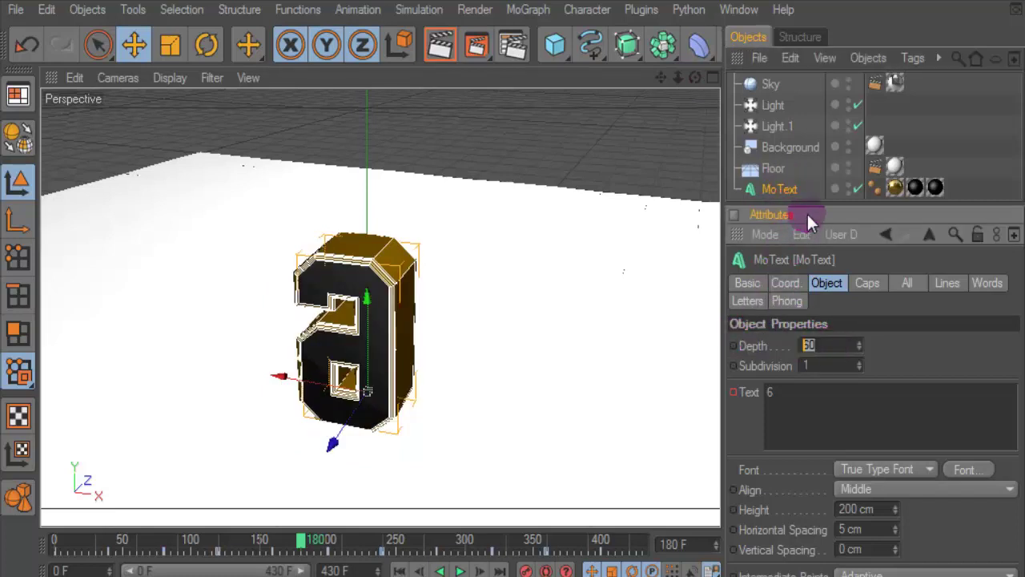
type("70")
left_click(791, 186)
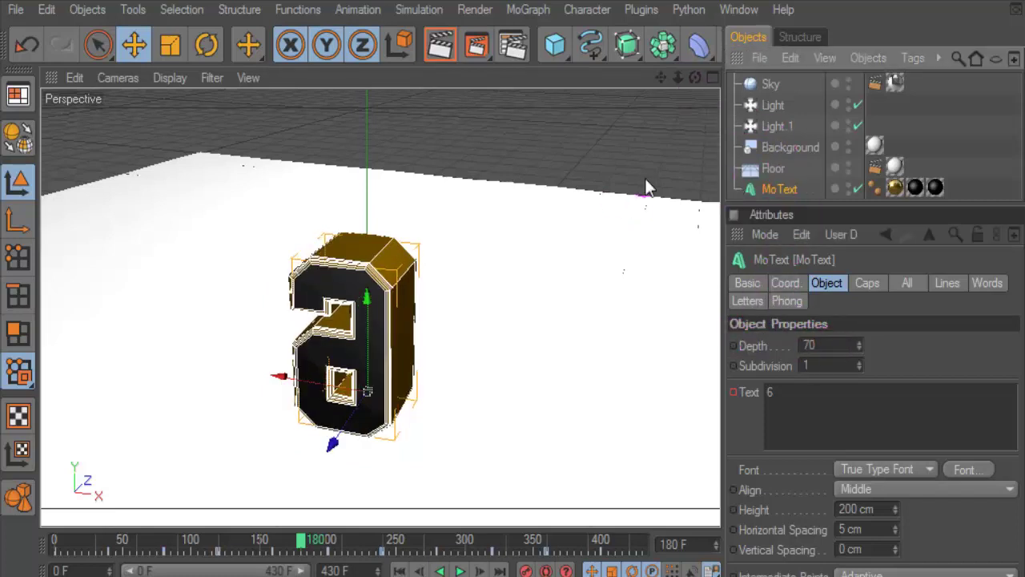
left_click(398, 569)
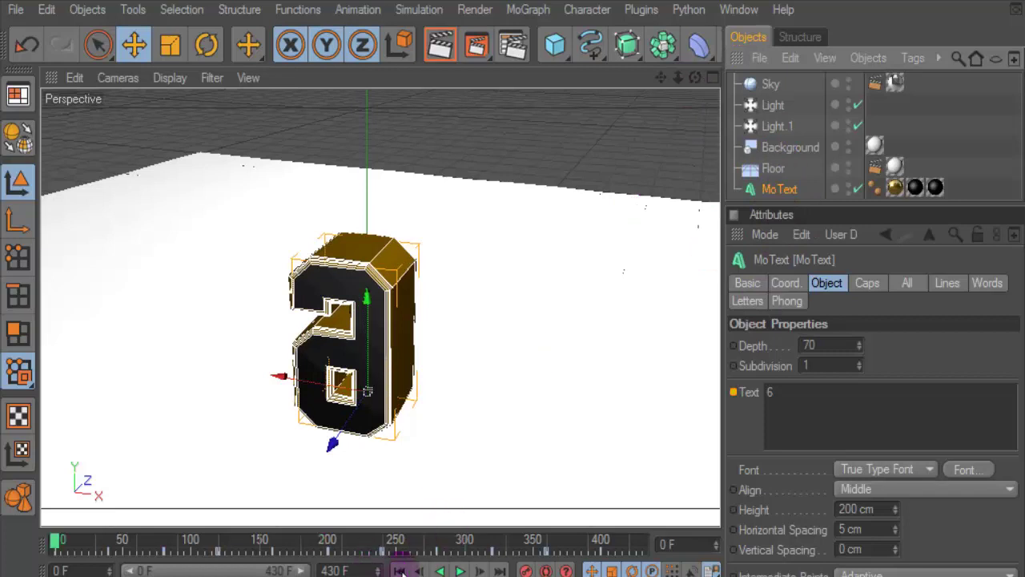
- Enlarge the viewport, reframe the 10, and play the full countdown to 0 before rewinding
left_click_drag(756, 207, 790, 286)
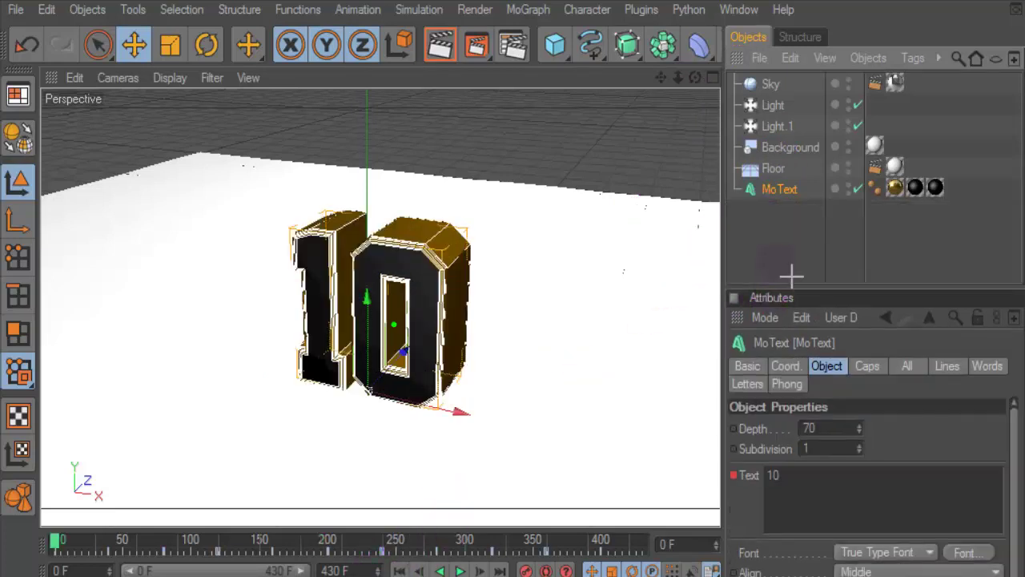
left_click(697, 108)
left_click_drag(665, 80, 465, 548)
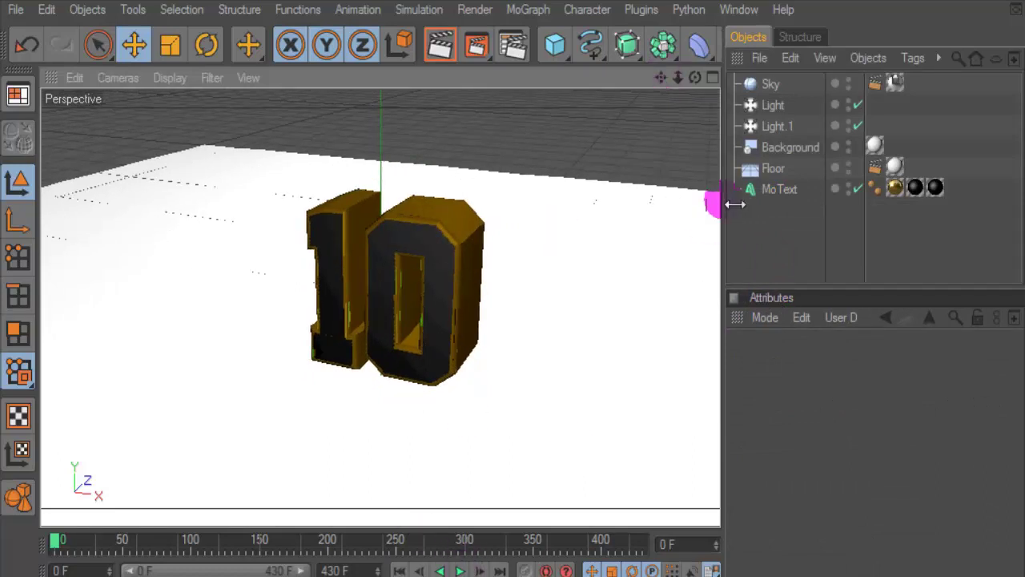
left_click_drag(737, 204, 840, 210)
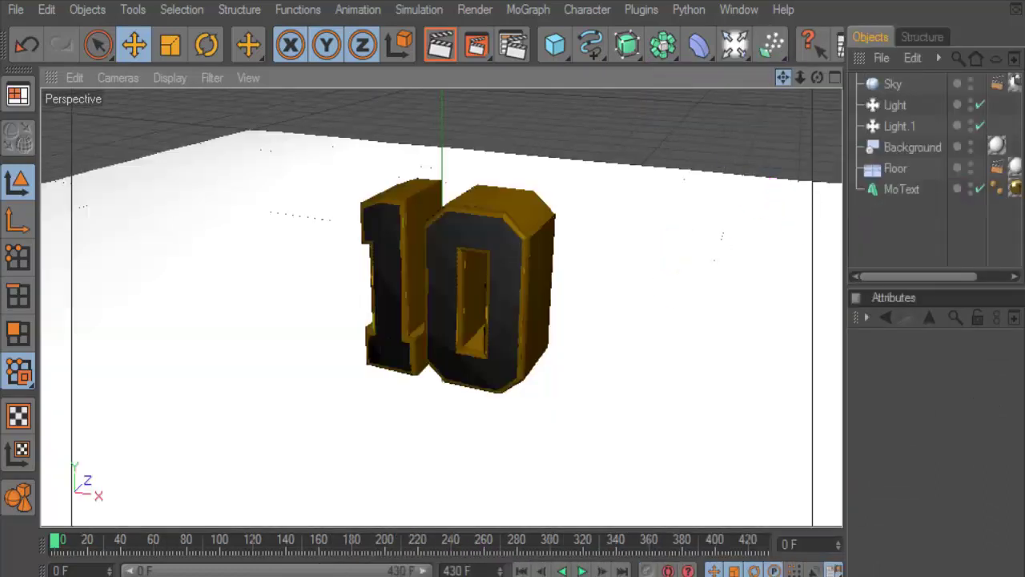
left_click_drag(782, 78, 465, 533)
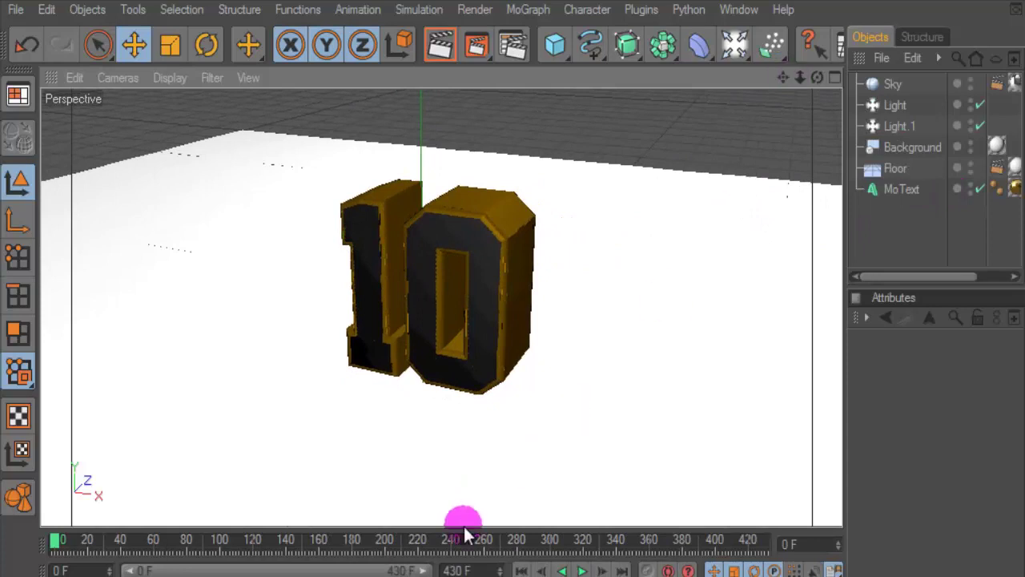
left_click(581, 571)
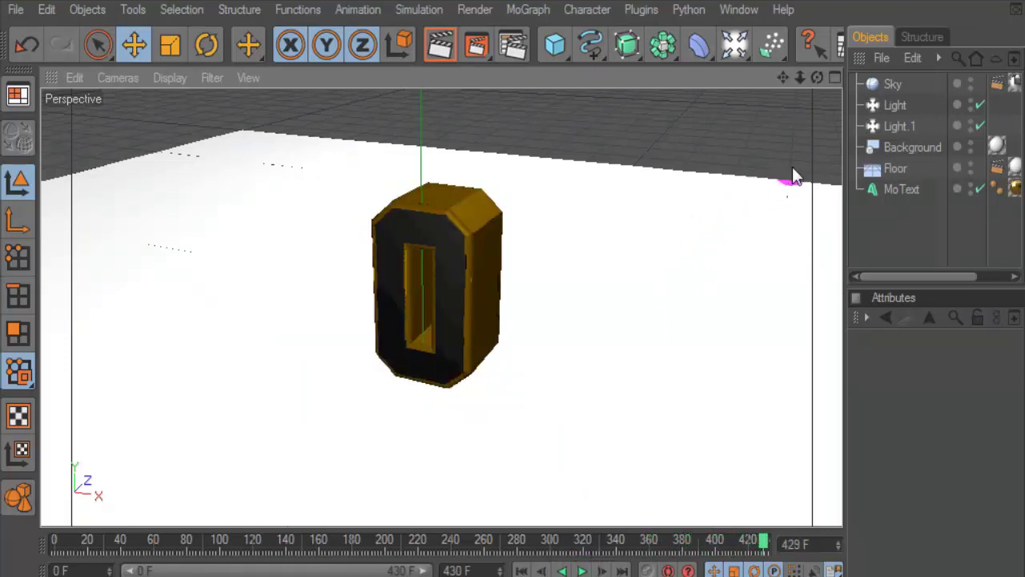
left_click(520, 570)
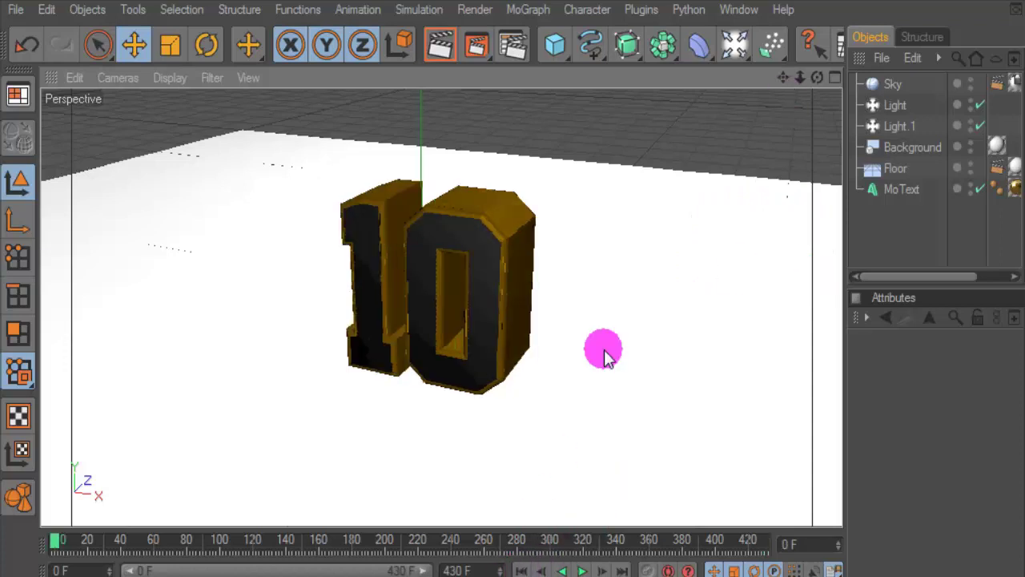
left_click_drag(783, 78, 605, 248)
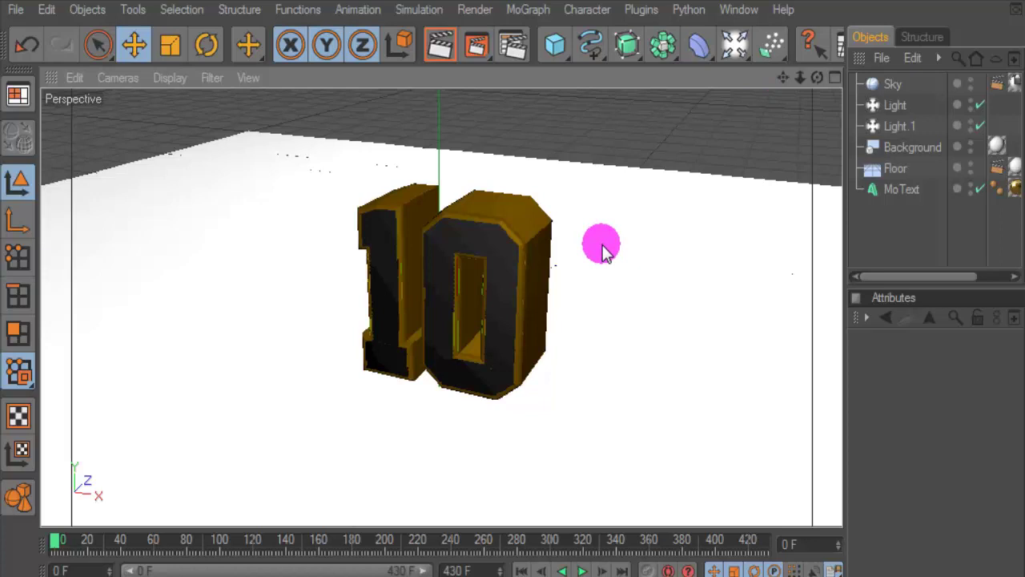
- Set render anti-aliasing to Best
left_click(509, 45)
left_click(203, 109)
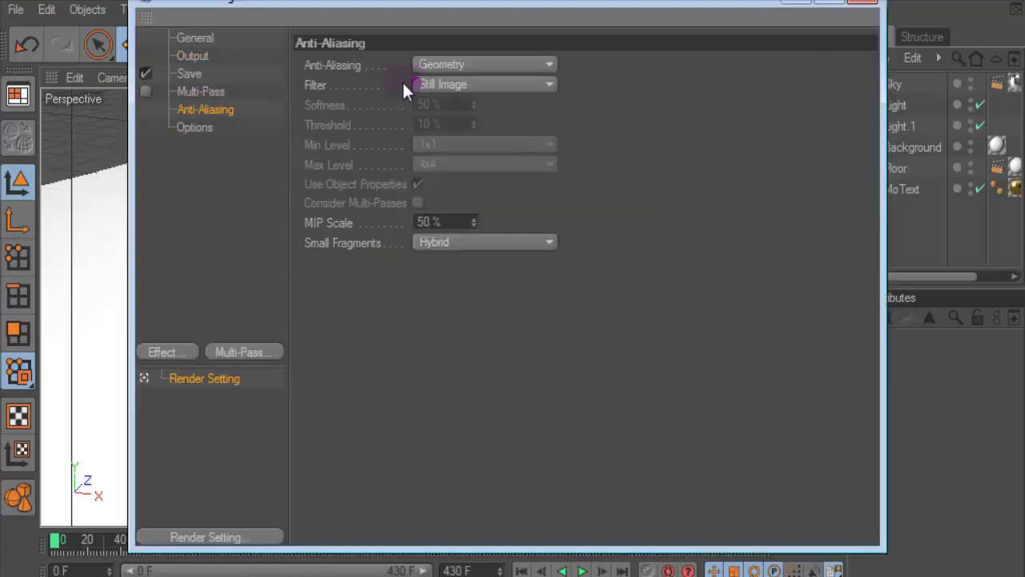
left_click(448, 65)
left_click(444, 123)
- Set the output frame rate to 30 fps
left_click(188, 56)
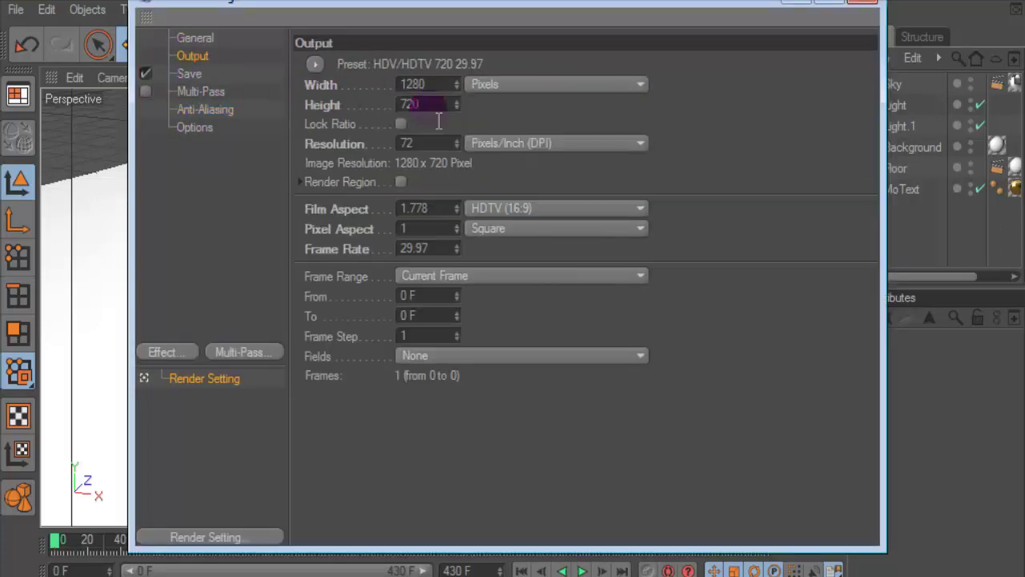
left_click(191, 73)
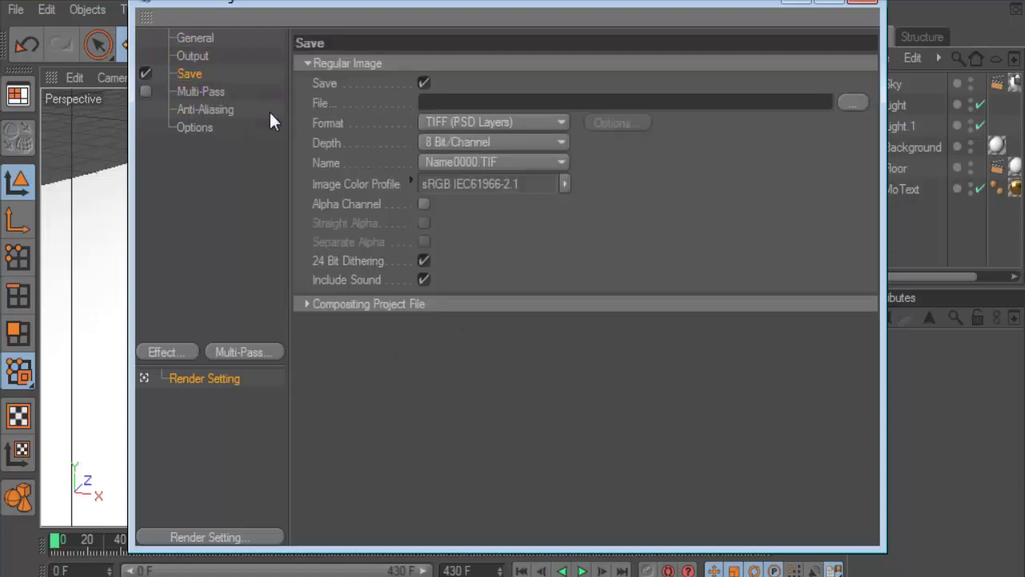
left_click(192, 56)
left_click(416, 142)
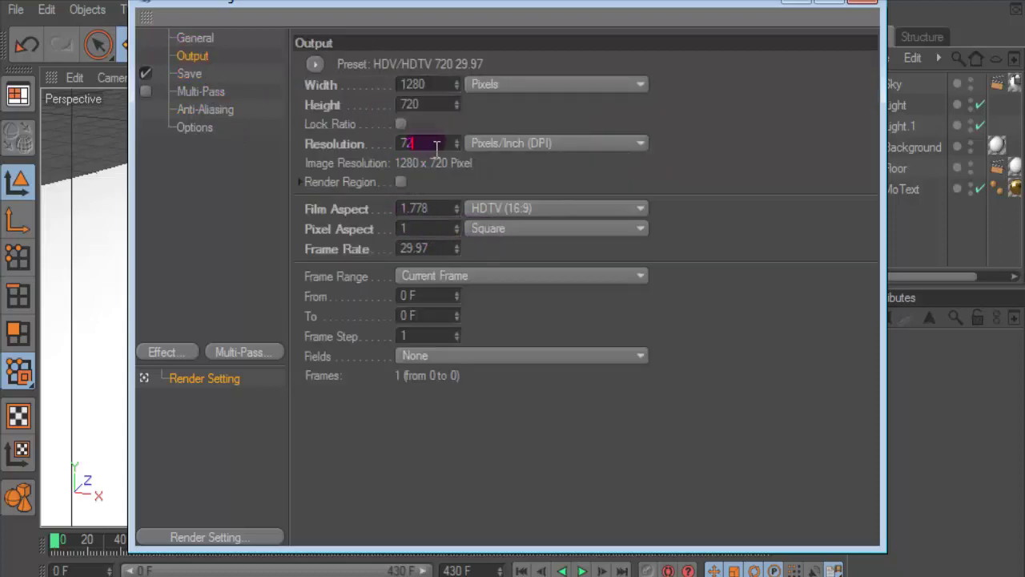
left_click(410, 295)
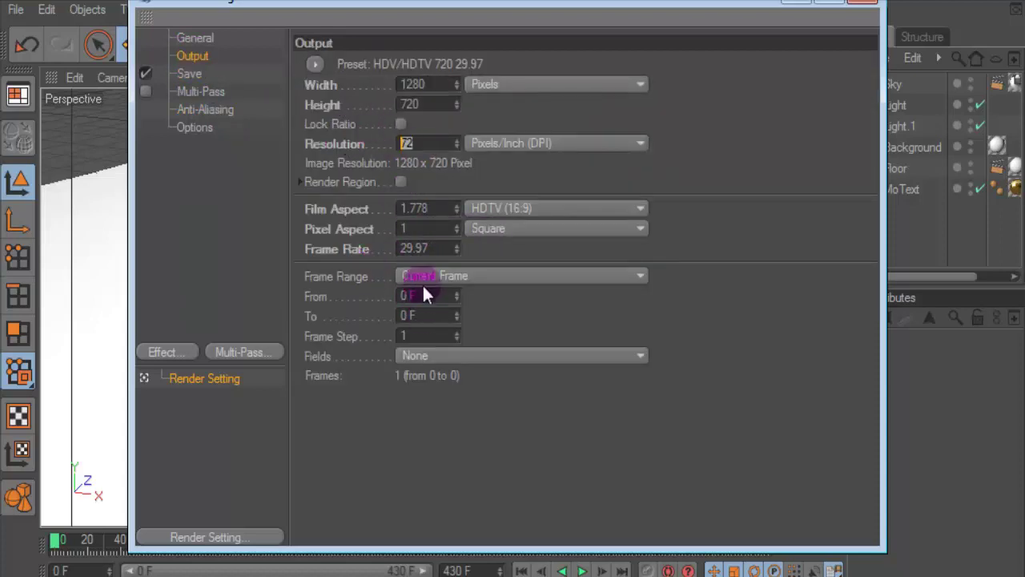
left_click(412, 248)
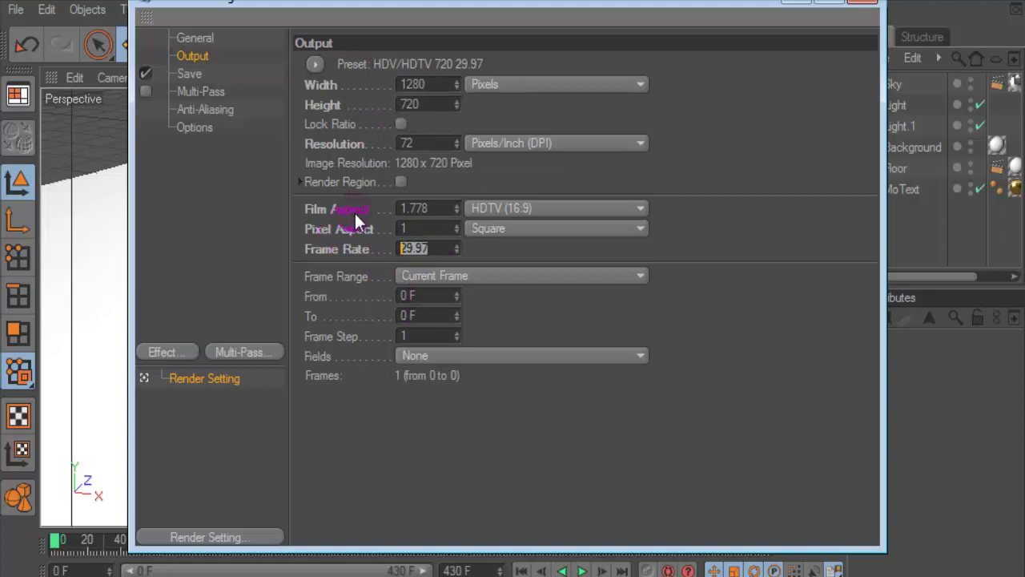
type("30")
key("Return")
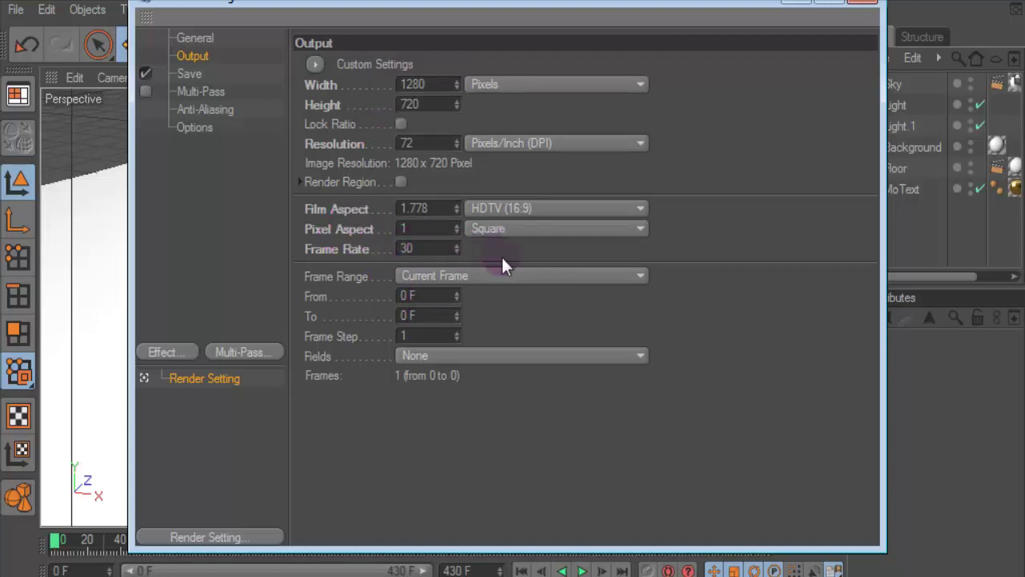
- Set the output frame range to All Frames
left_click(479, 257)
left_click(417, 106)
left_click(506, 207)
left_click(438, 275)
left_click(436, 331)
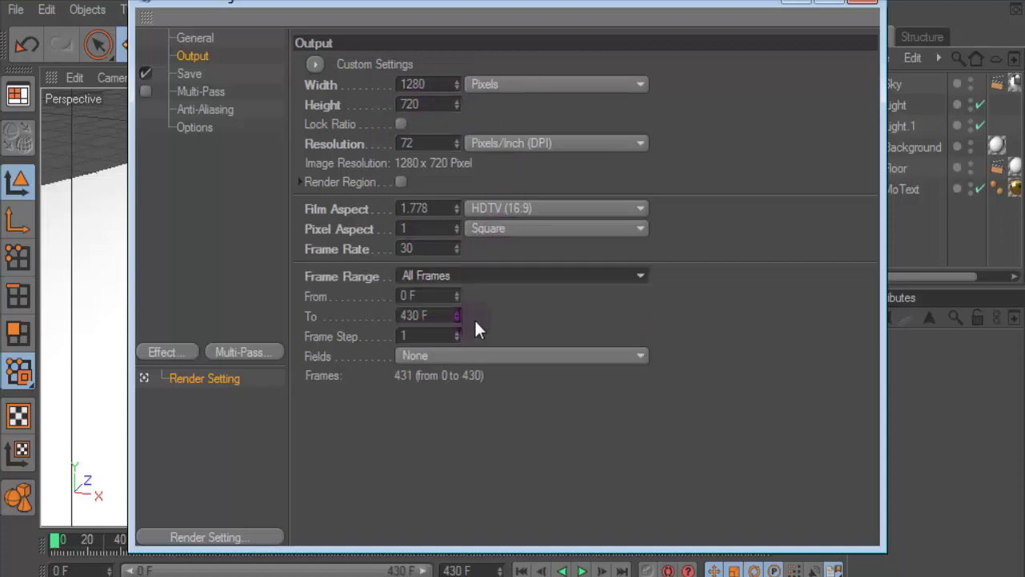
left_click(405, 316)
left_click(162, 352)
- Choose PNG as the save format, leaving the alpha channel off
left_click(178, 74)
mouse_move(458, 116)
left_mouse_down()
mouse_move(529, 184)
mouse_move(440, 302)
left_mouse_up()
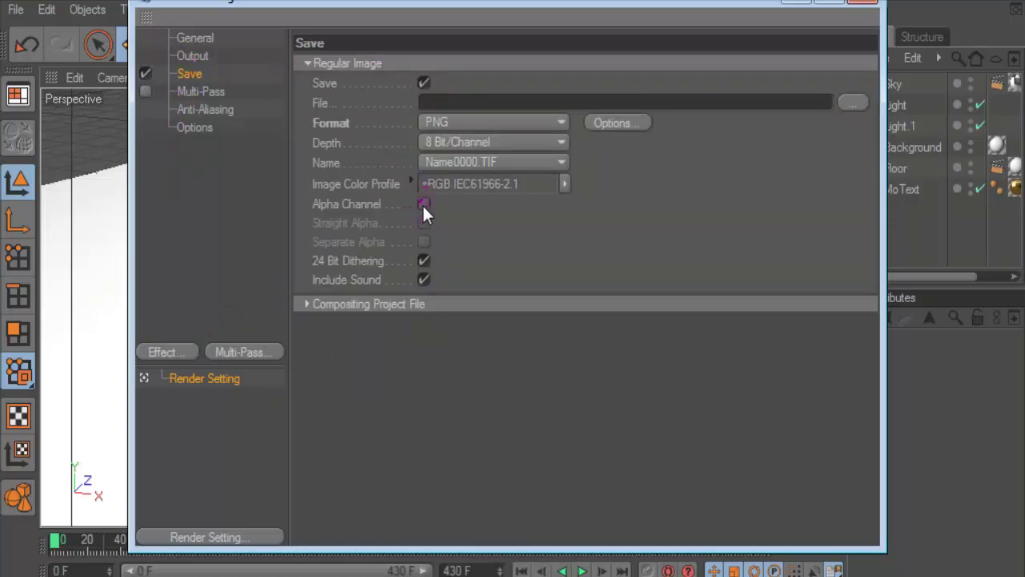
left_click(423, 204)
left_click(423, 203)
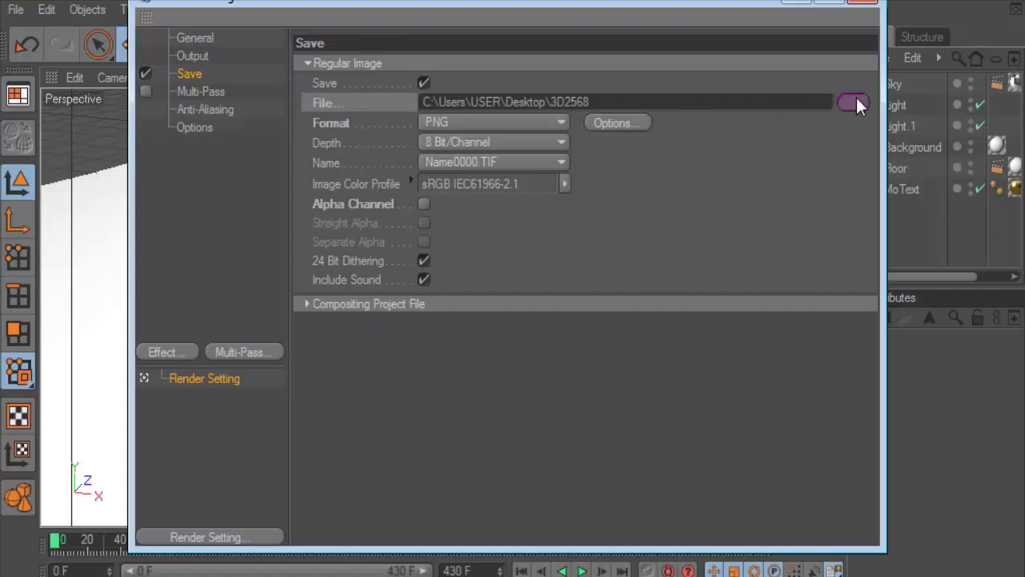
- Enable a compositing project file with 3D data, then render the view
left_click(197, 109)
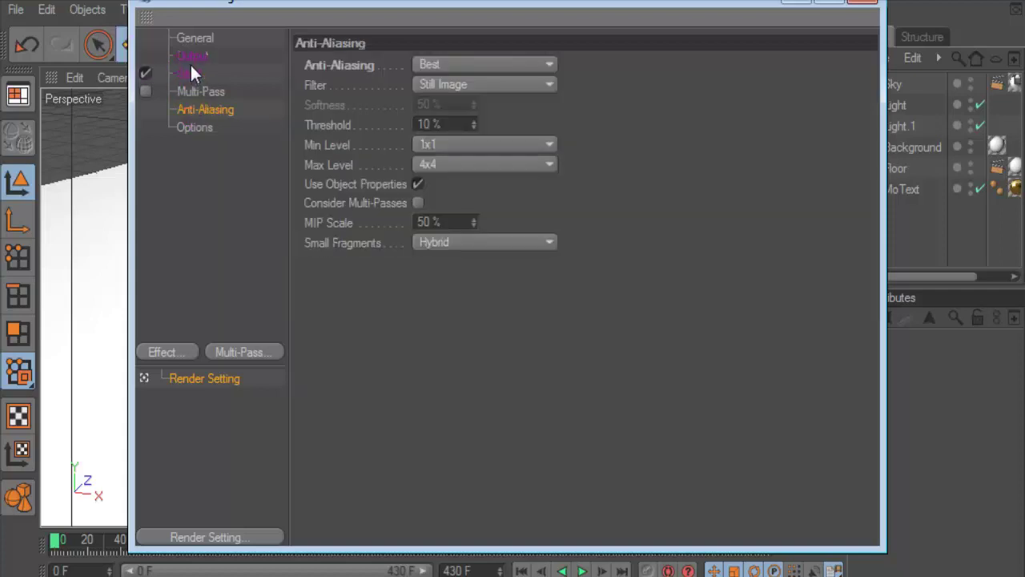
left_click(189, 56)
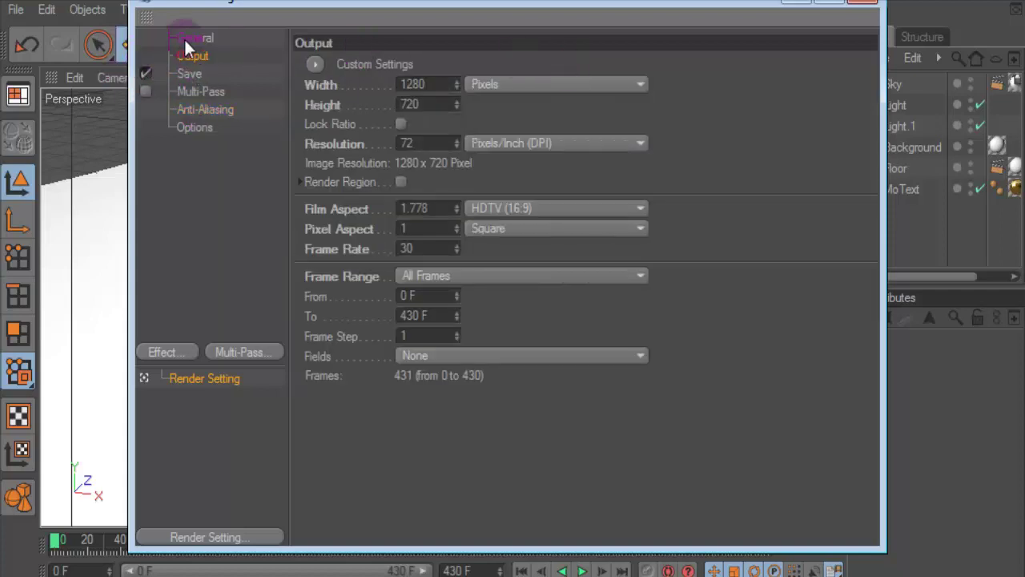
left_click(192, 38)
left_click(197, 109)
left_click(199, 92)
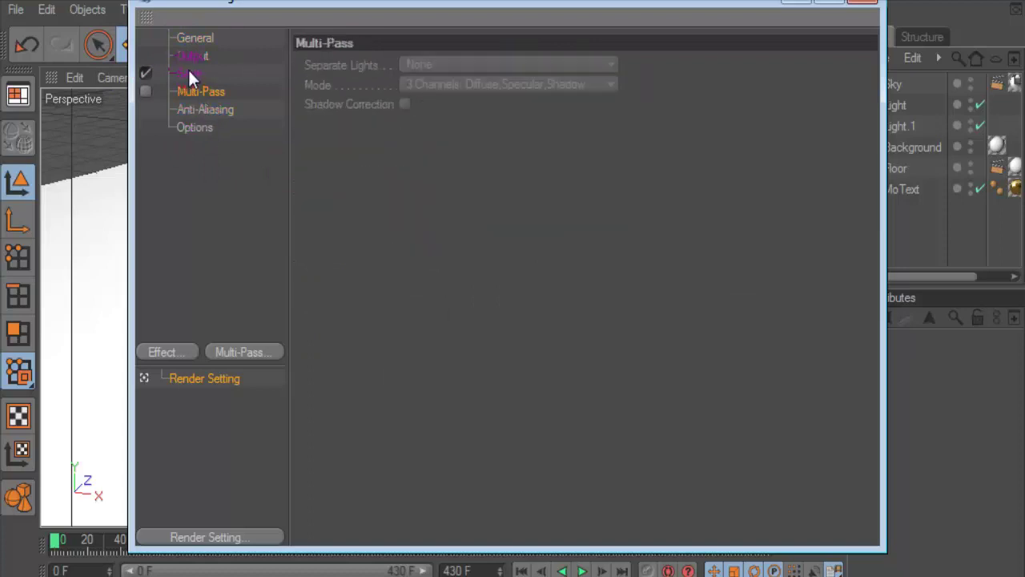
left_click(189, 74)
left_click(390, 304)
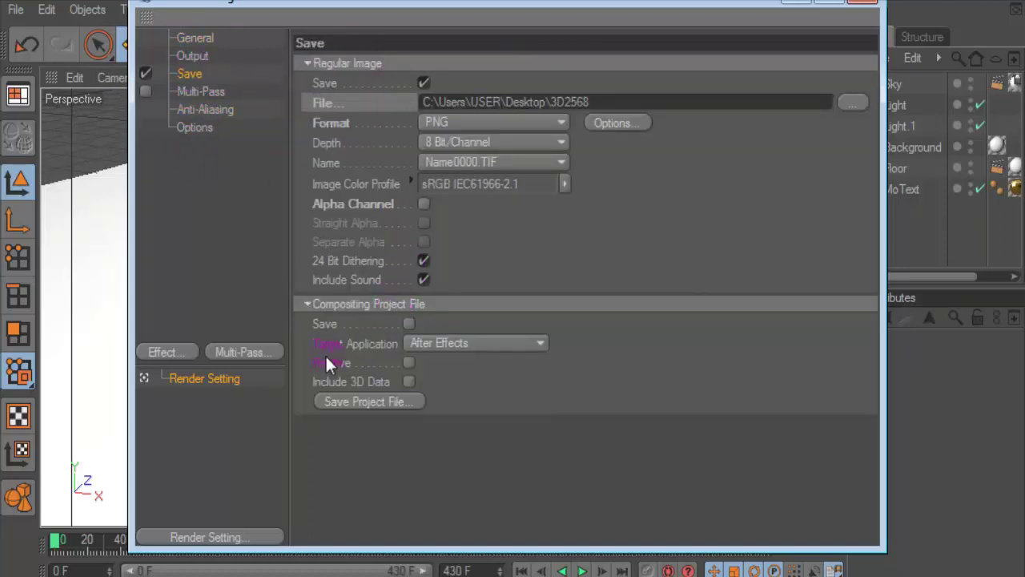
left_click(408, 323)
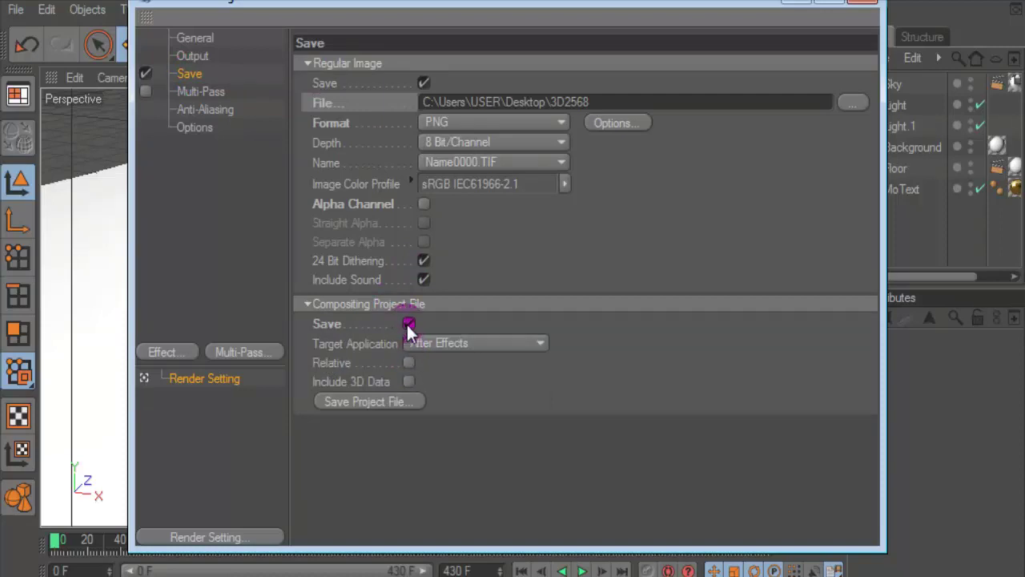
left_click(408, 381)
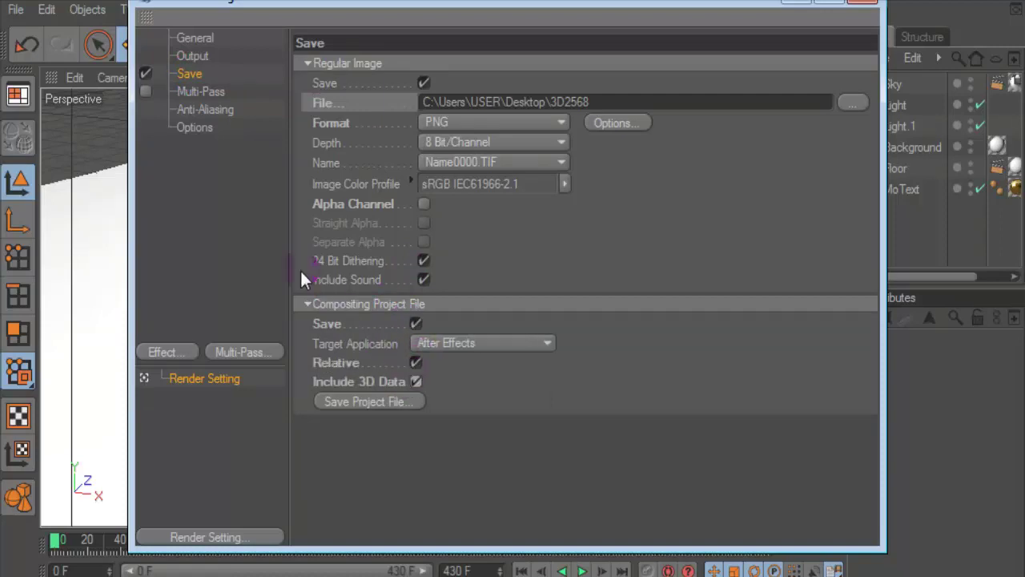
left_click(192, 58)
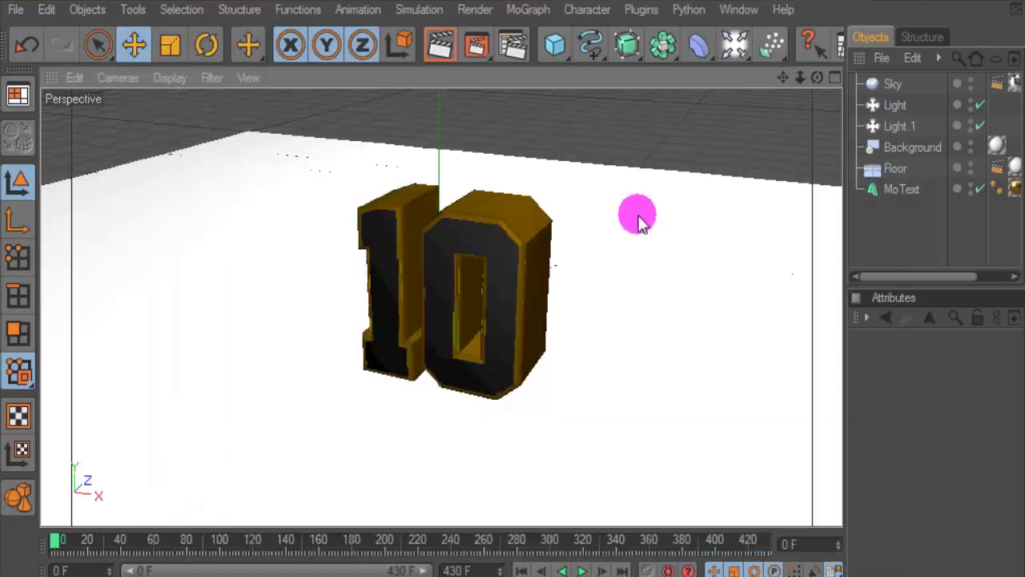
left_click(478, 46)
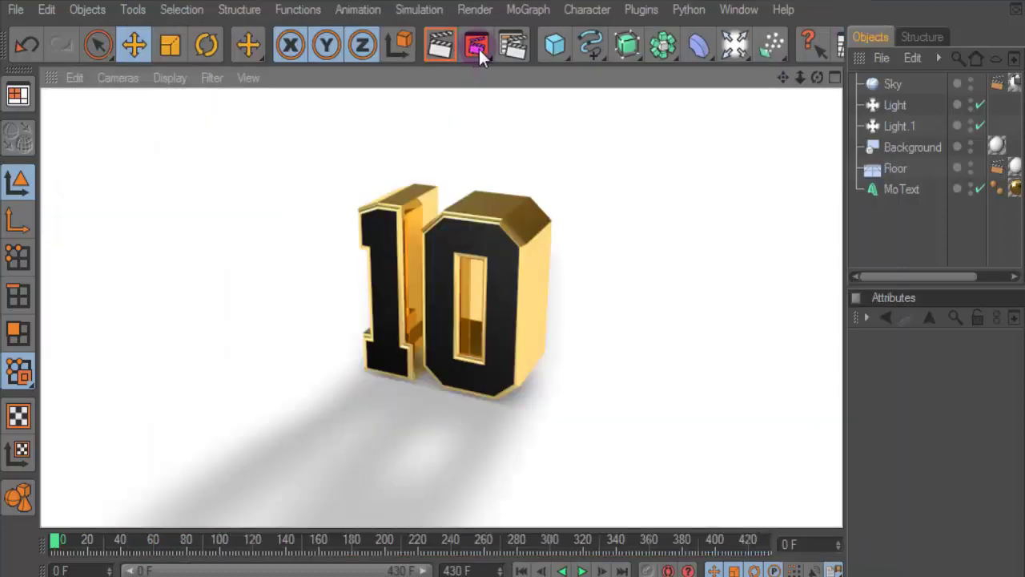